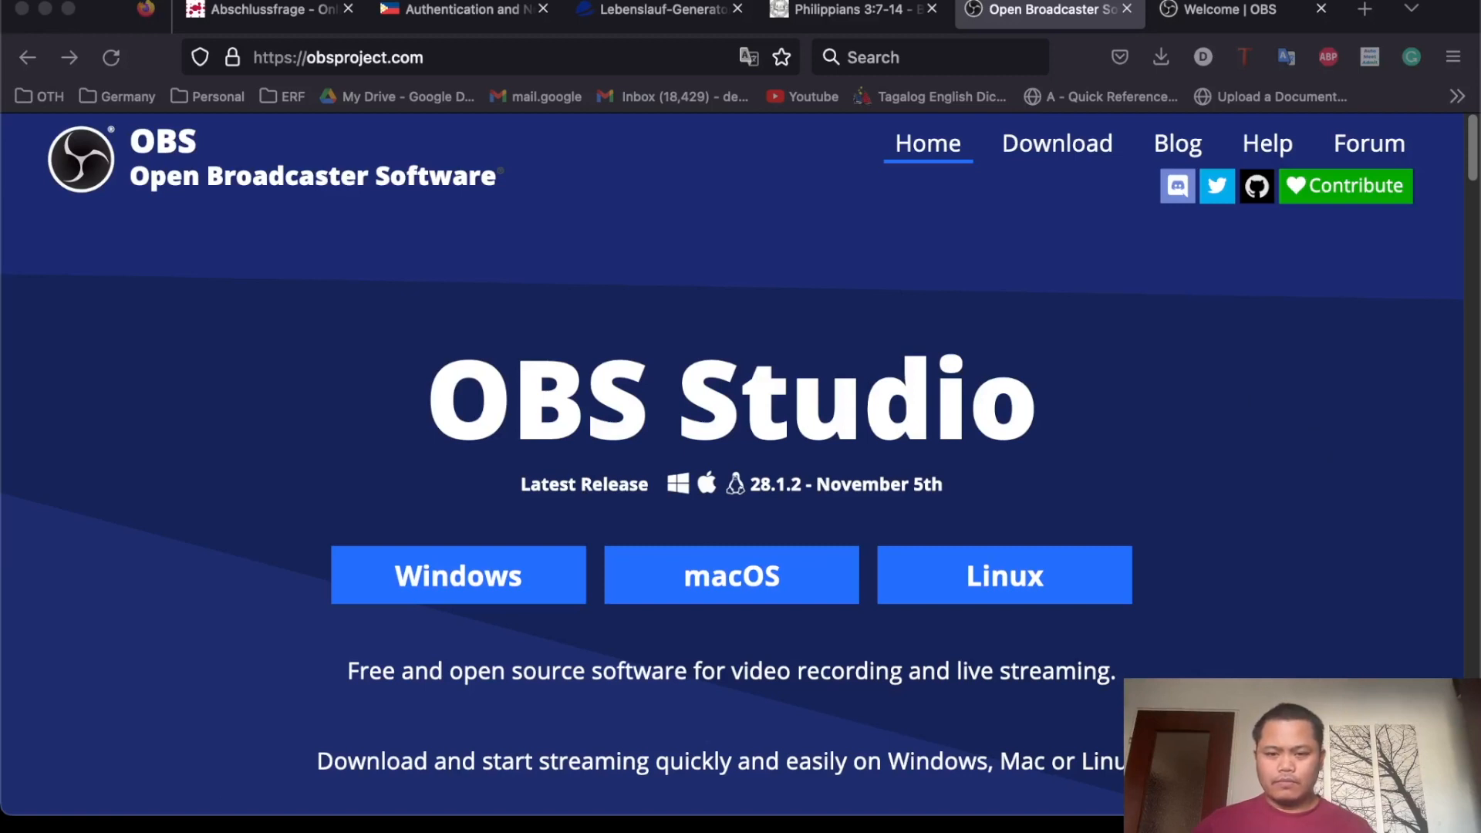
Download the macOS (Apple Silicon) version of OBS Studio 28.1.2 from the OBS home page
{"action": "left_click", "coordinate": [713, 75]}
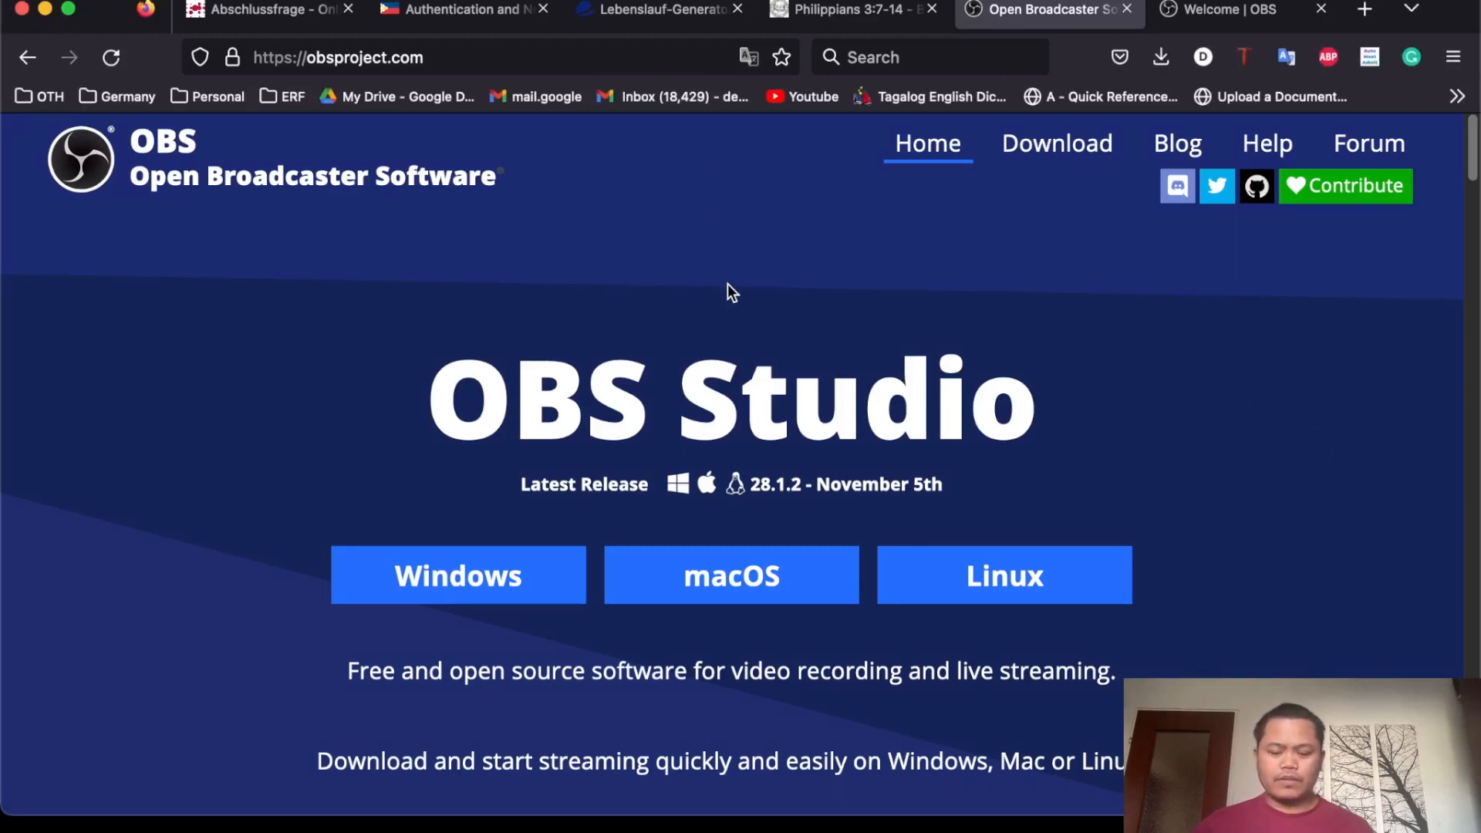
{"action": "left_click", "coordinate": [760, 599]}
{"action": "scroll", "coordinate": [771, 591], "scroll_direction": "down", "scroll_amount": 1}
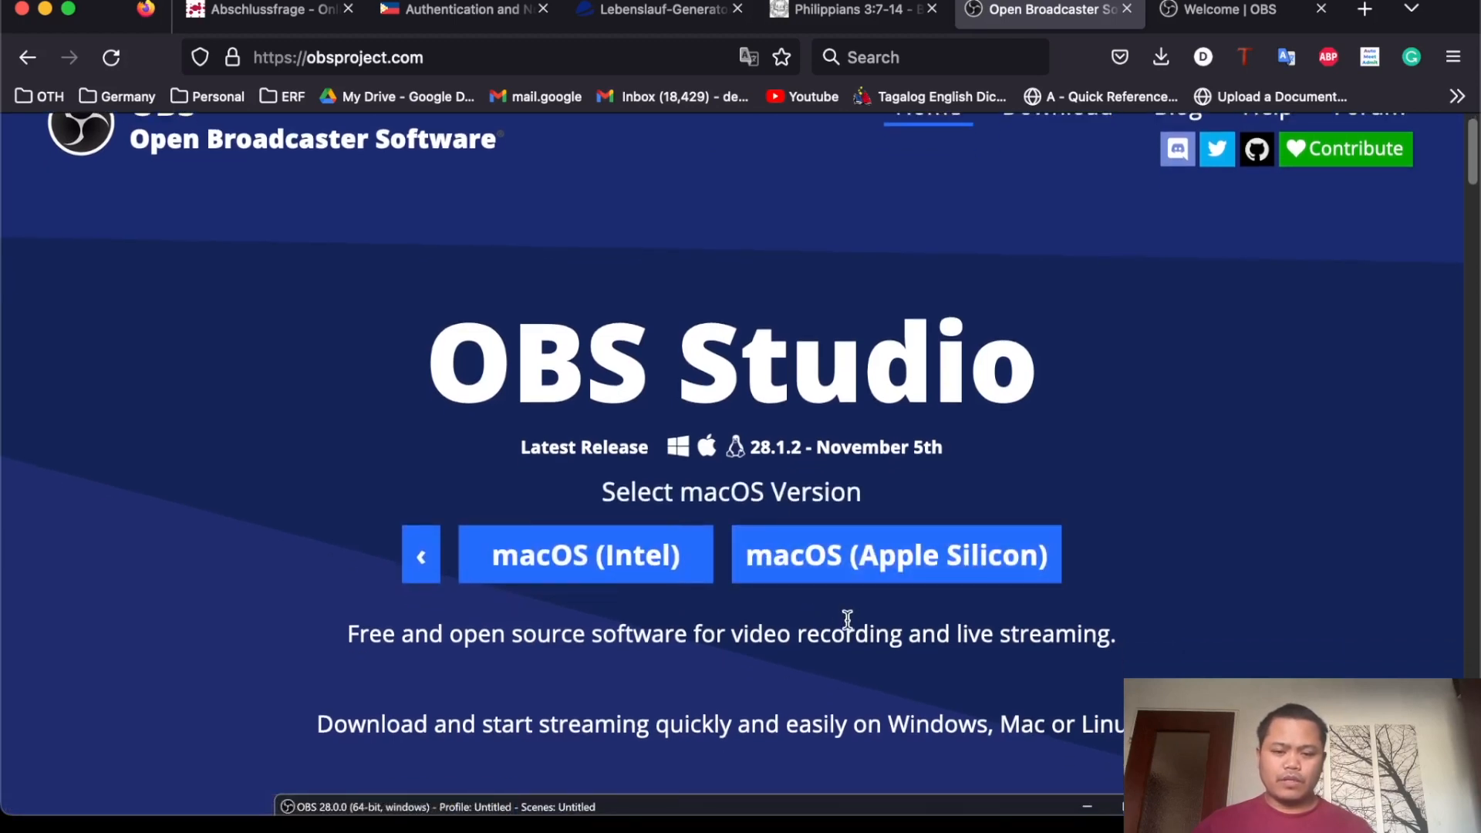
{"action": "left_click", "coordinate": [861, 562]}
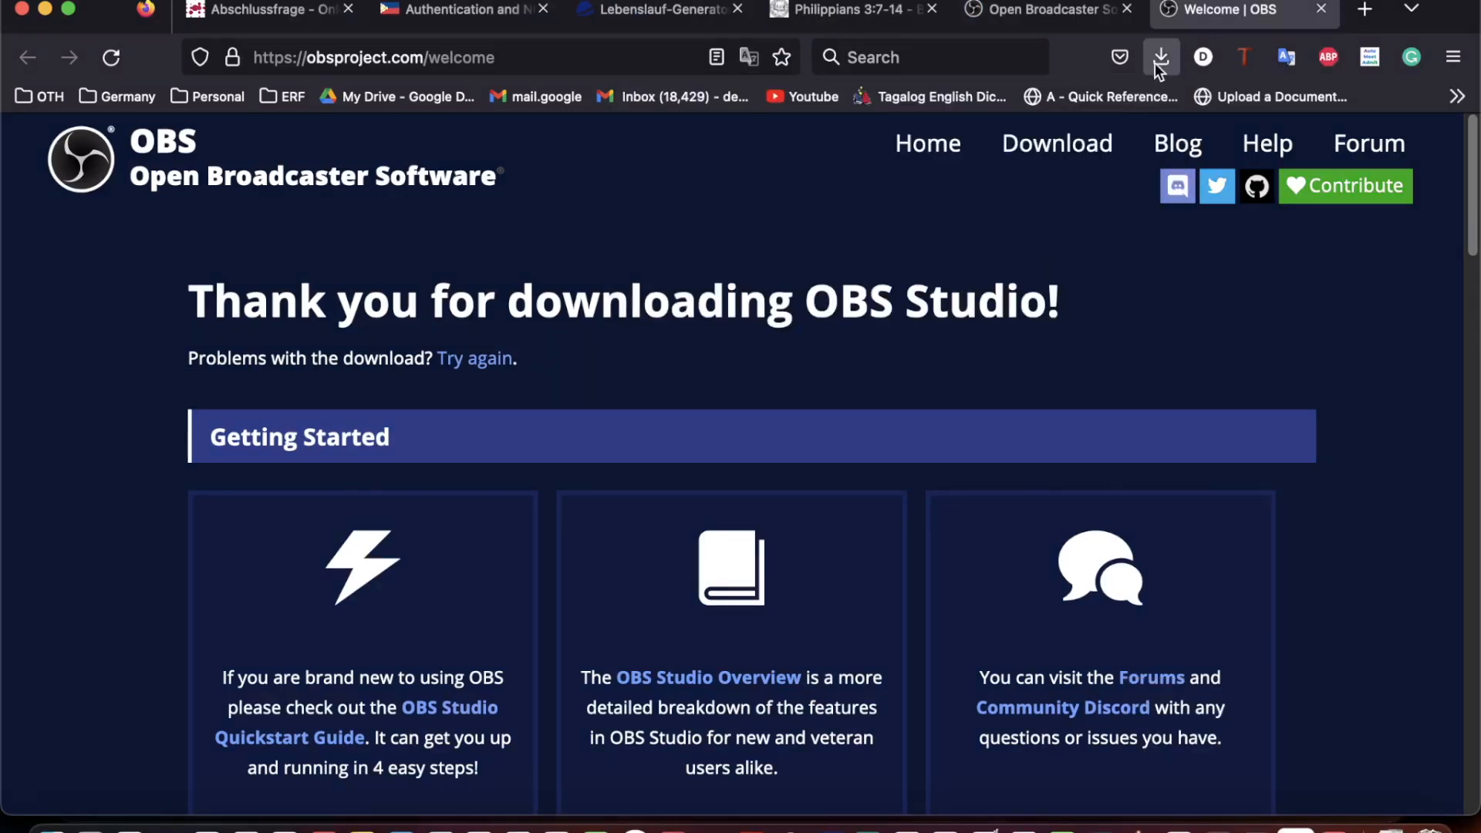
Locate the downloaded obs-studio-28.1.2-macos-arm64(1).dmg in the Downloads folder and open the disk image
{"action": "left_click", "coordinate": [1160, 58]}
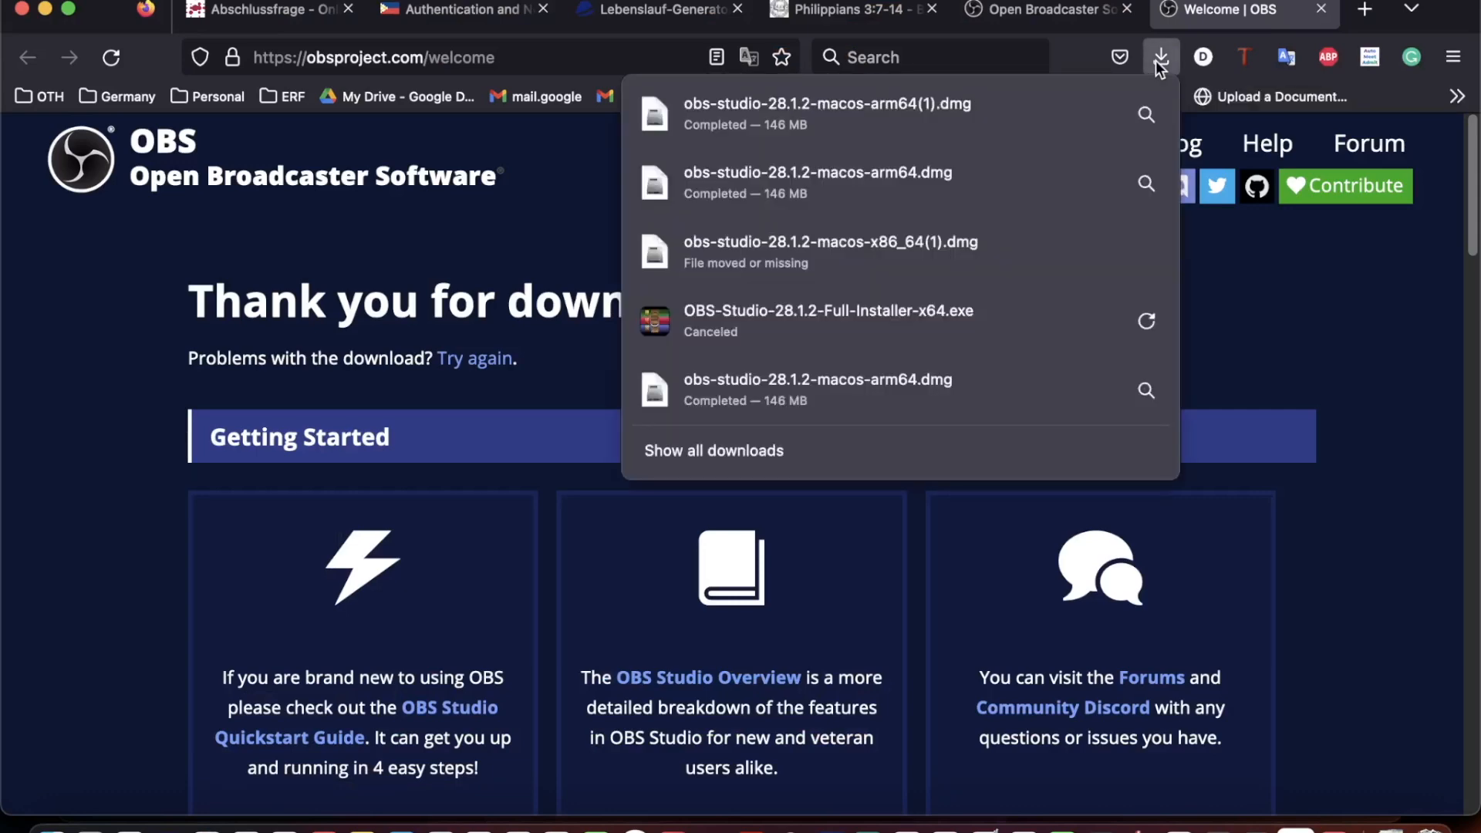
{"action": "left_click", "coordinate": [1146, 116]}
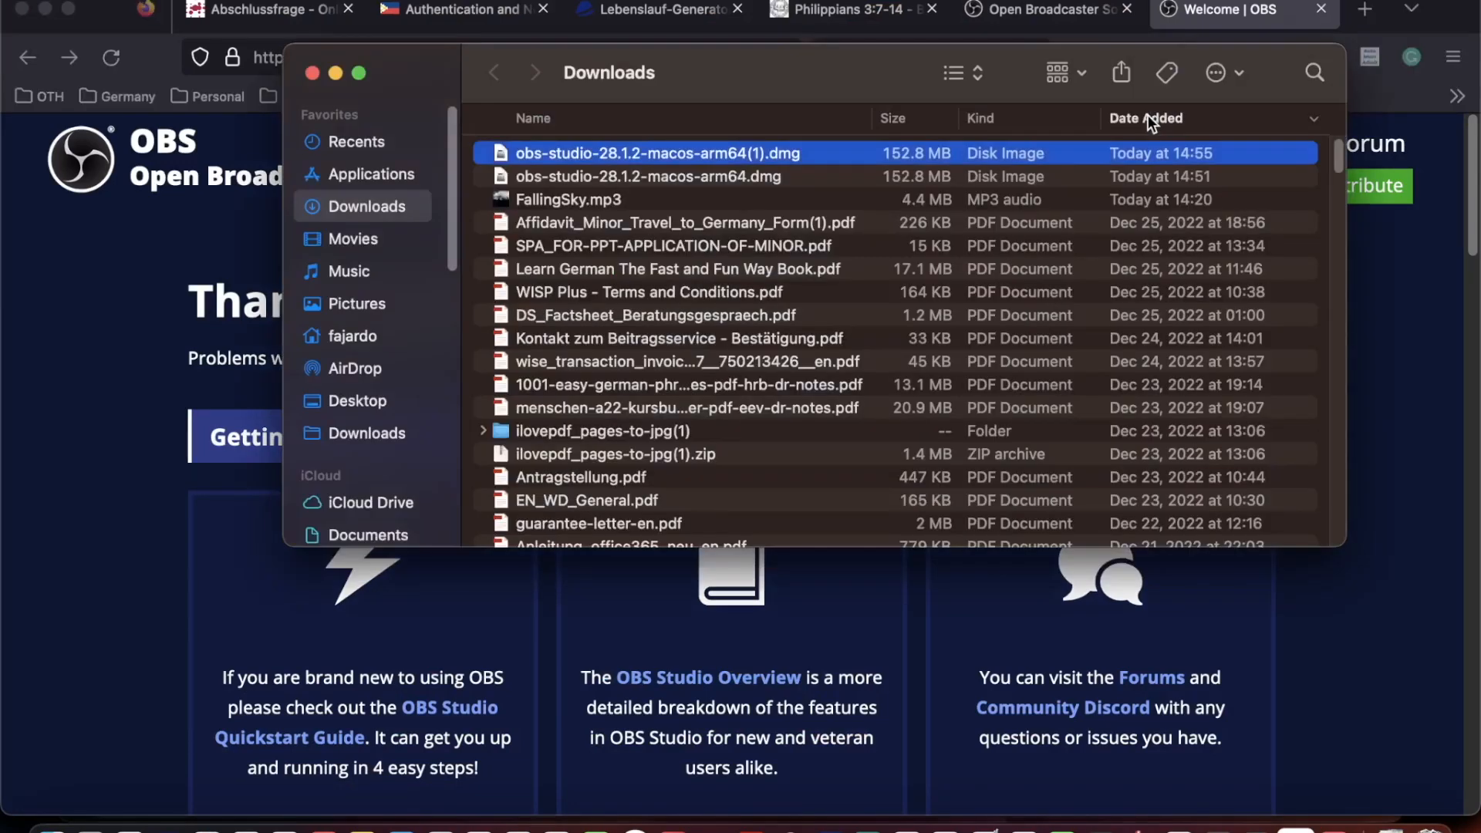
{"action": "double_click", "coordinate": [556, 155]}
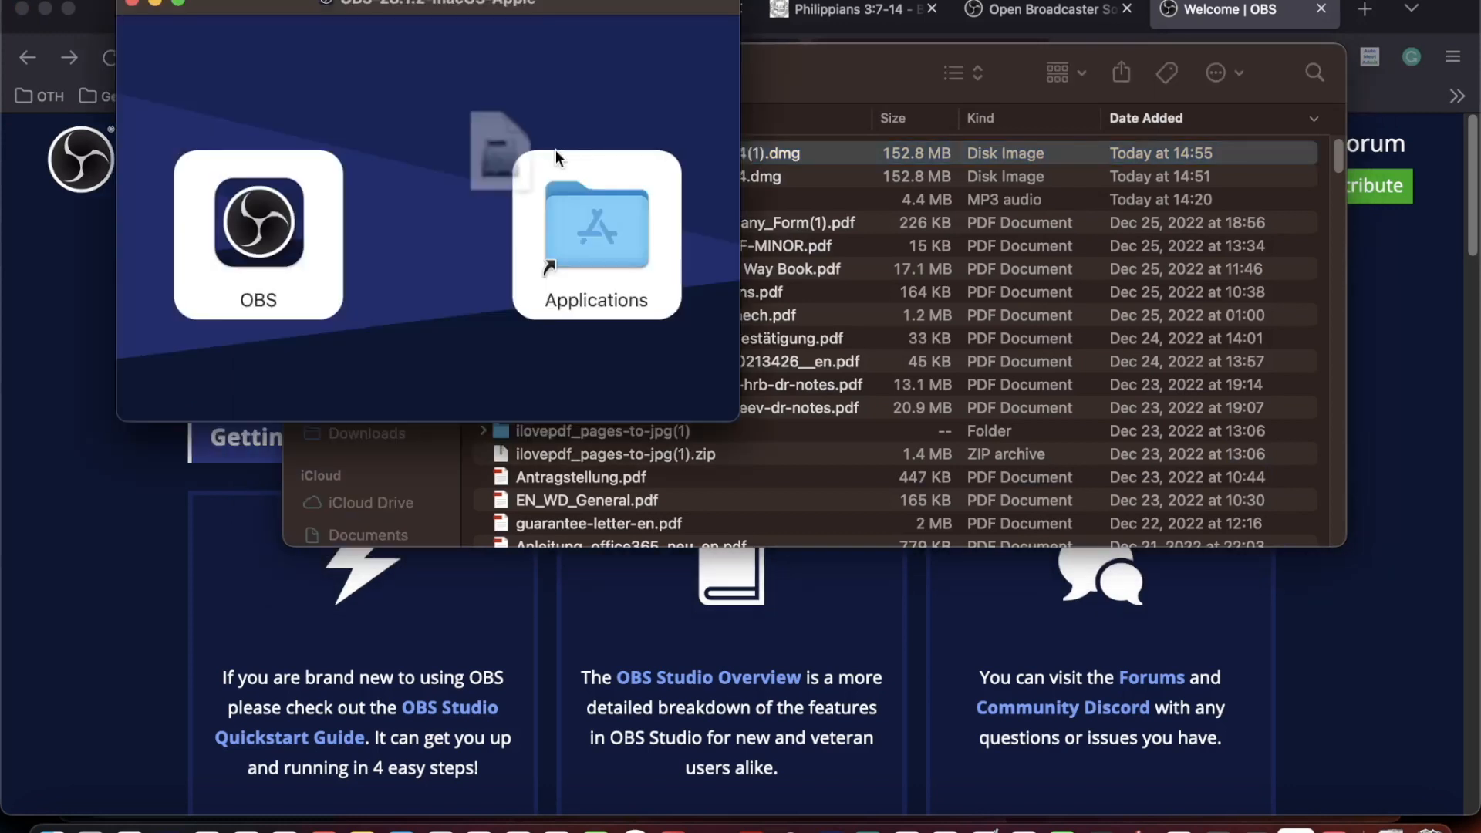
Try to copy OBS from the disk image into the Applications folder, stopping instead of replacing the existing copy
{"action": "left_click", "coordinate": [255, 236]}
{"action": "left_click_drag", "start_coordinate": [255, 236], "coordinate": [580, 216]}
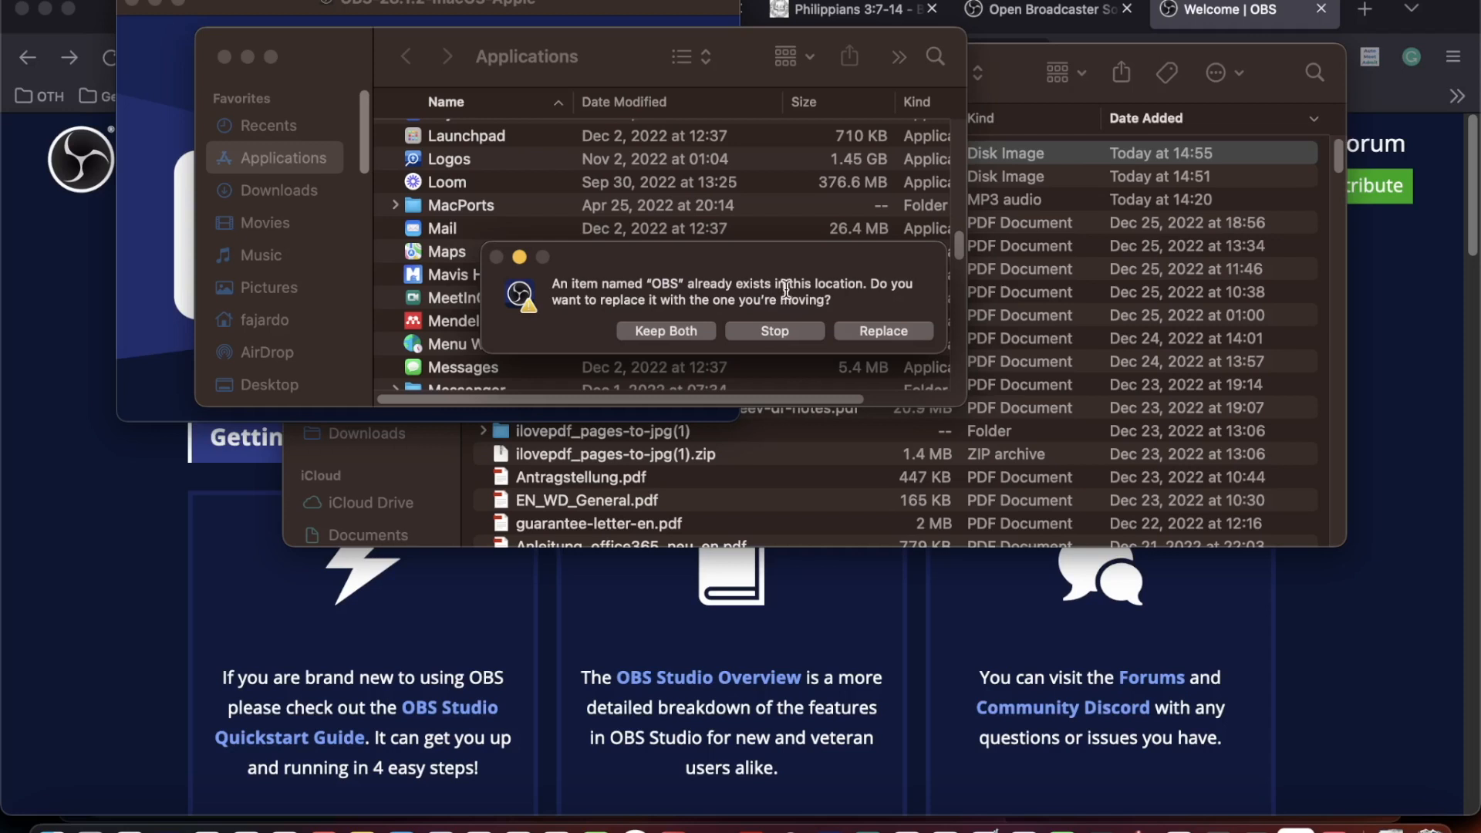
{"action": "left_click", "coordinate": [780, 329]}
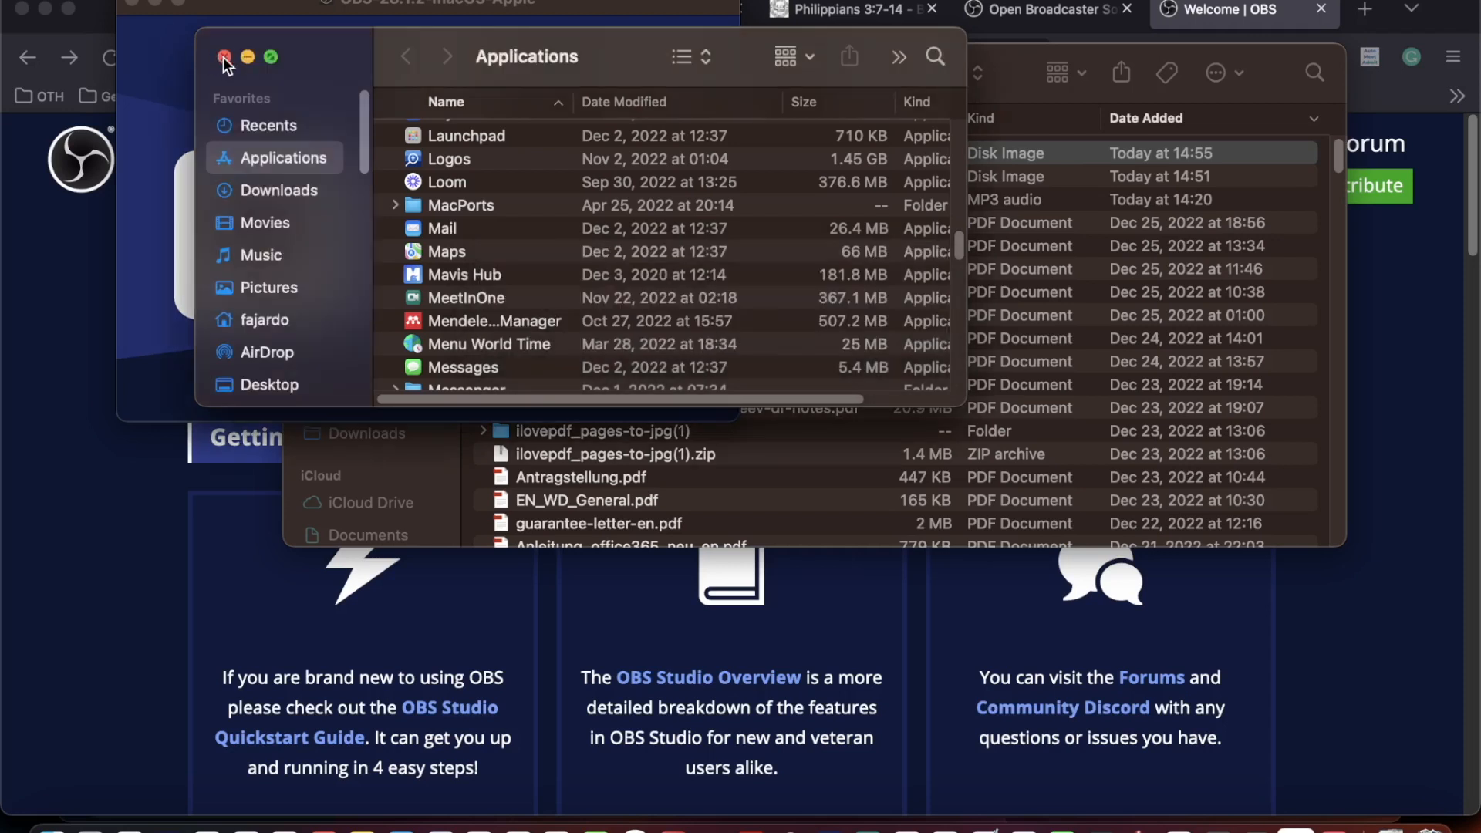
Enlarge the Applications window and locate OBS in the list of applications
{"action": "left_click_drag", "start_coordinate": [965, 405], "coordinate": [1393, 733]}
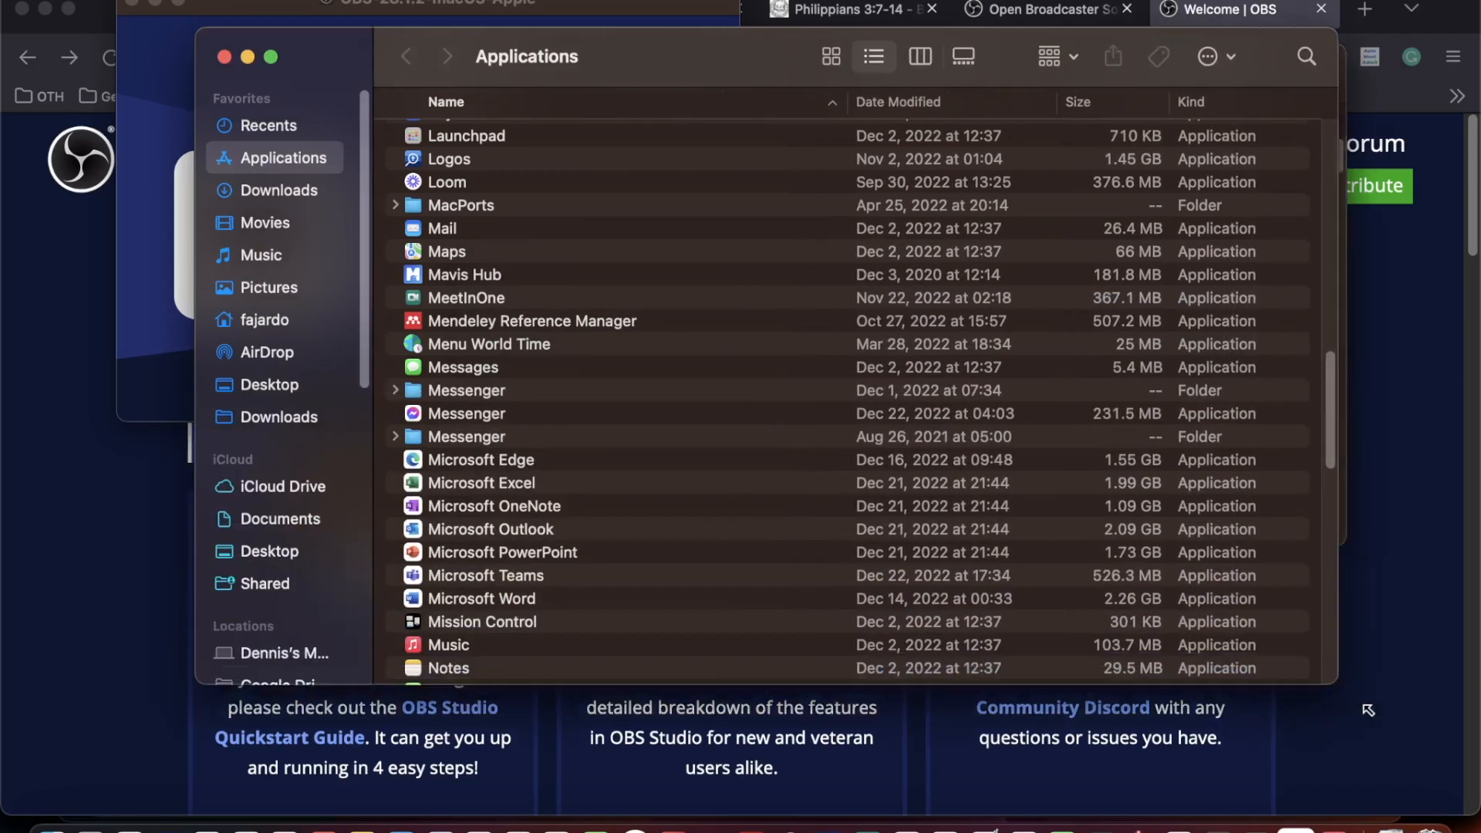
{"action": "scroll", "coordinate": [589, 338], "scroll_direction": "up", "scroll_amount": 10}
{"action": "scroll", "coordinate": [593, 339], "scroll_direction": "up", "scroll_amount": 3}
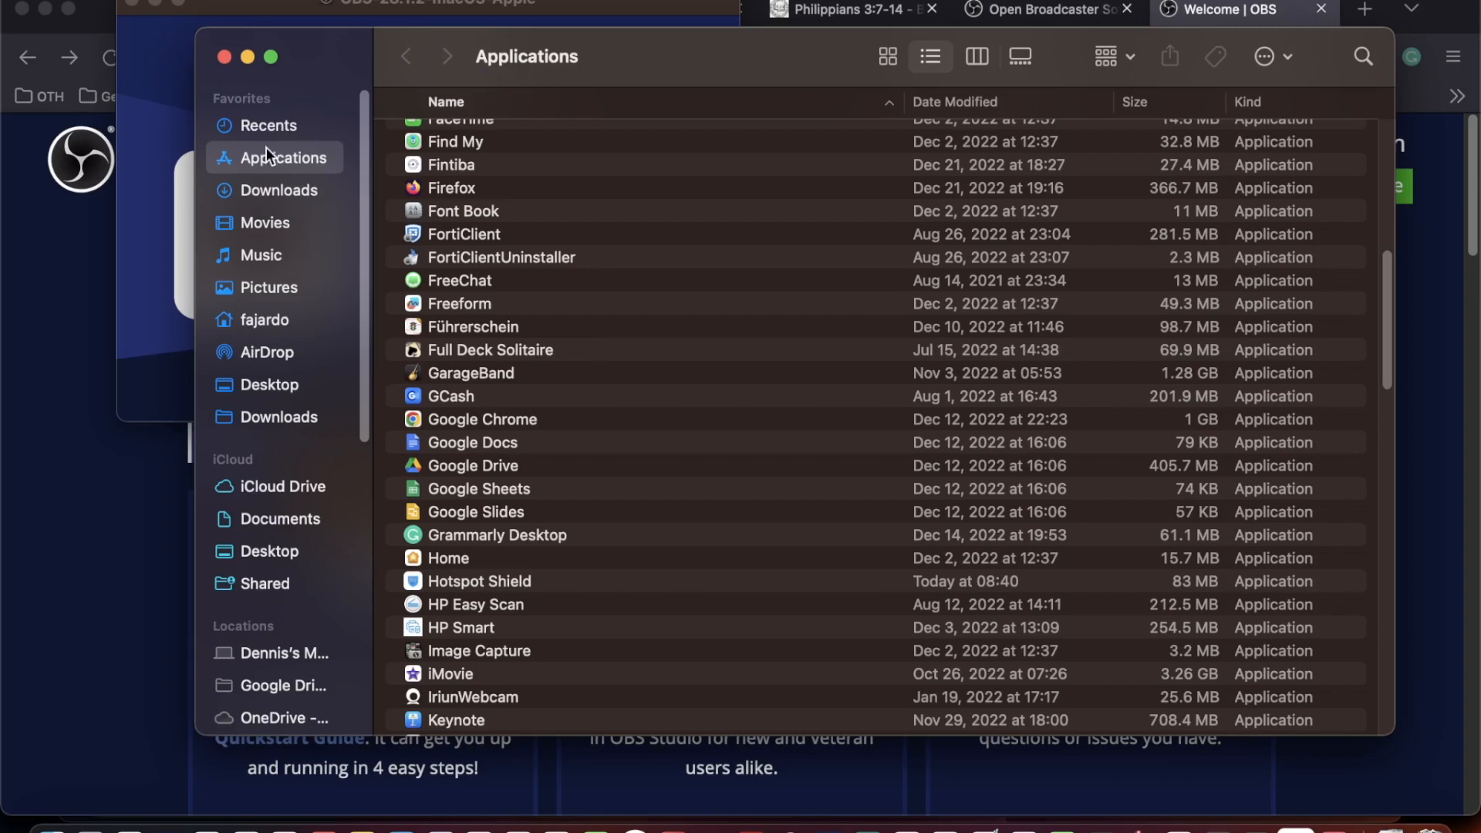
{"action": "left_click", "coordinate": [611, 192]}
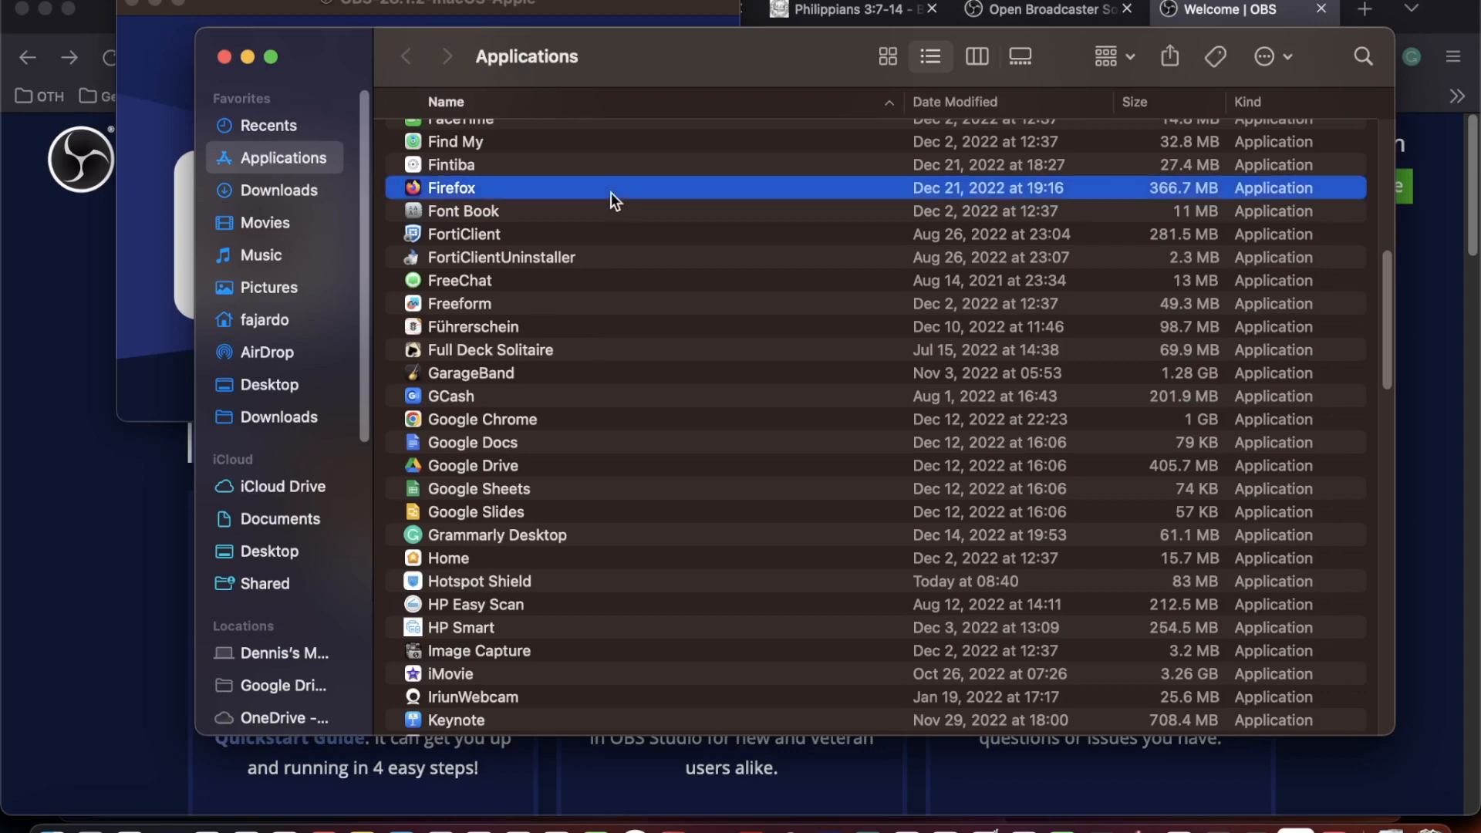
{"action": "type", "text": "o"}
{"action": "scroll", "coordinate": [540, 598], "scroll_direction": "down", "scroll_amount": 1}
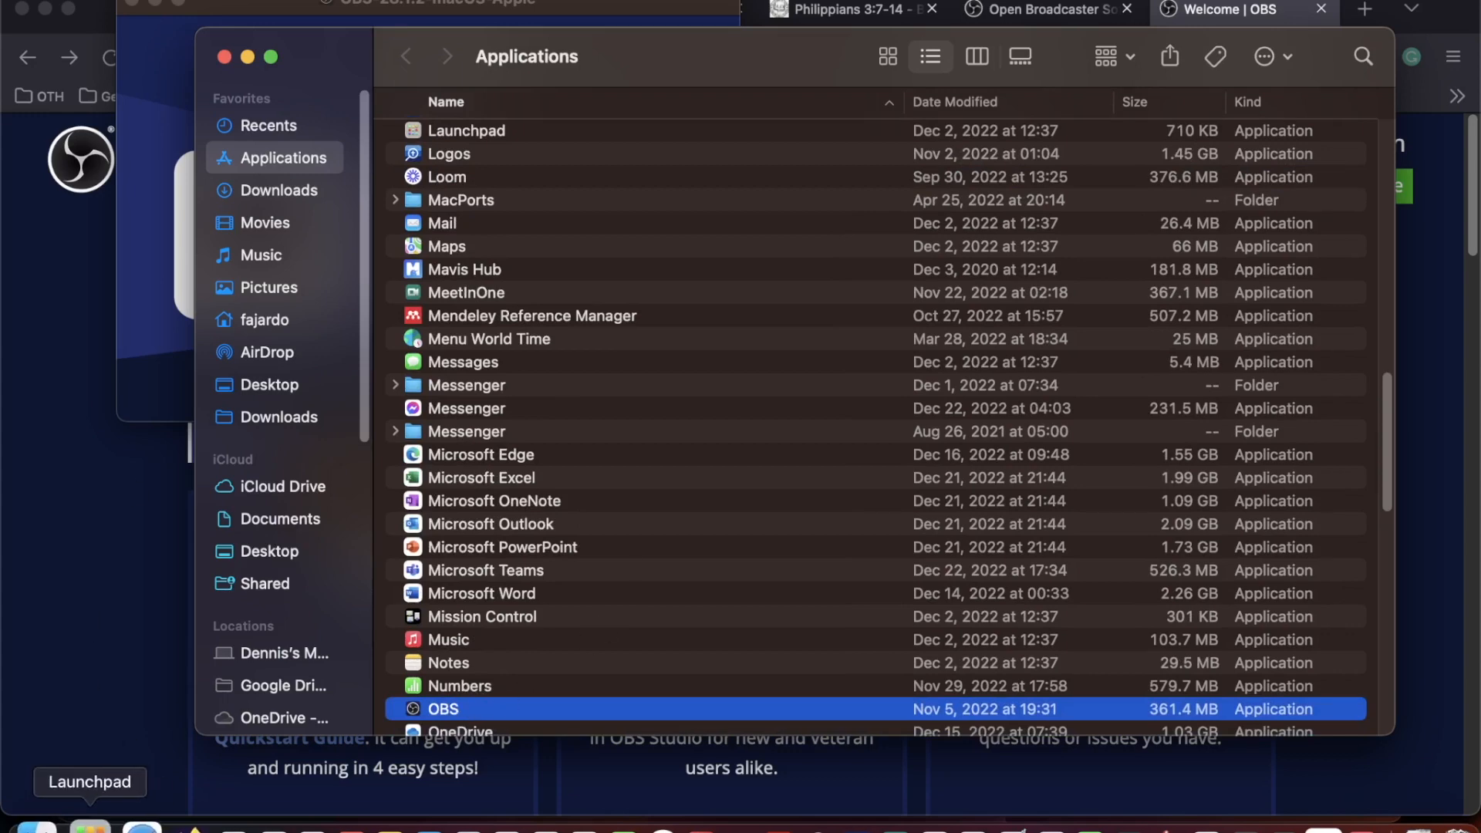
Look for OBS in Launchpad, switch to the OBS window and stop the running recording
{"action": "left_click", "coordinate": [90, 827]}
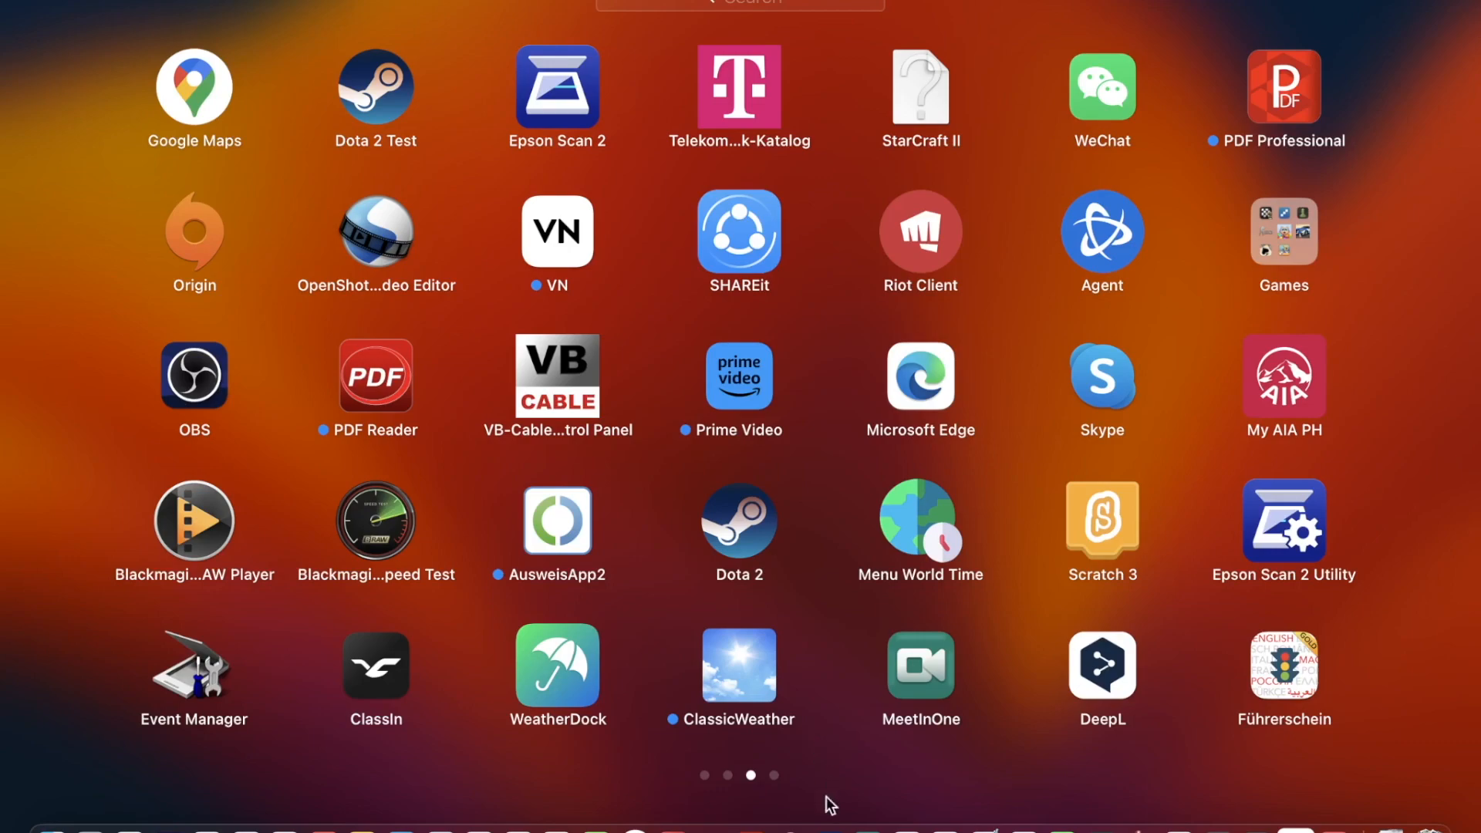
{"action": "left_click", "coordinate": [830, 827]}
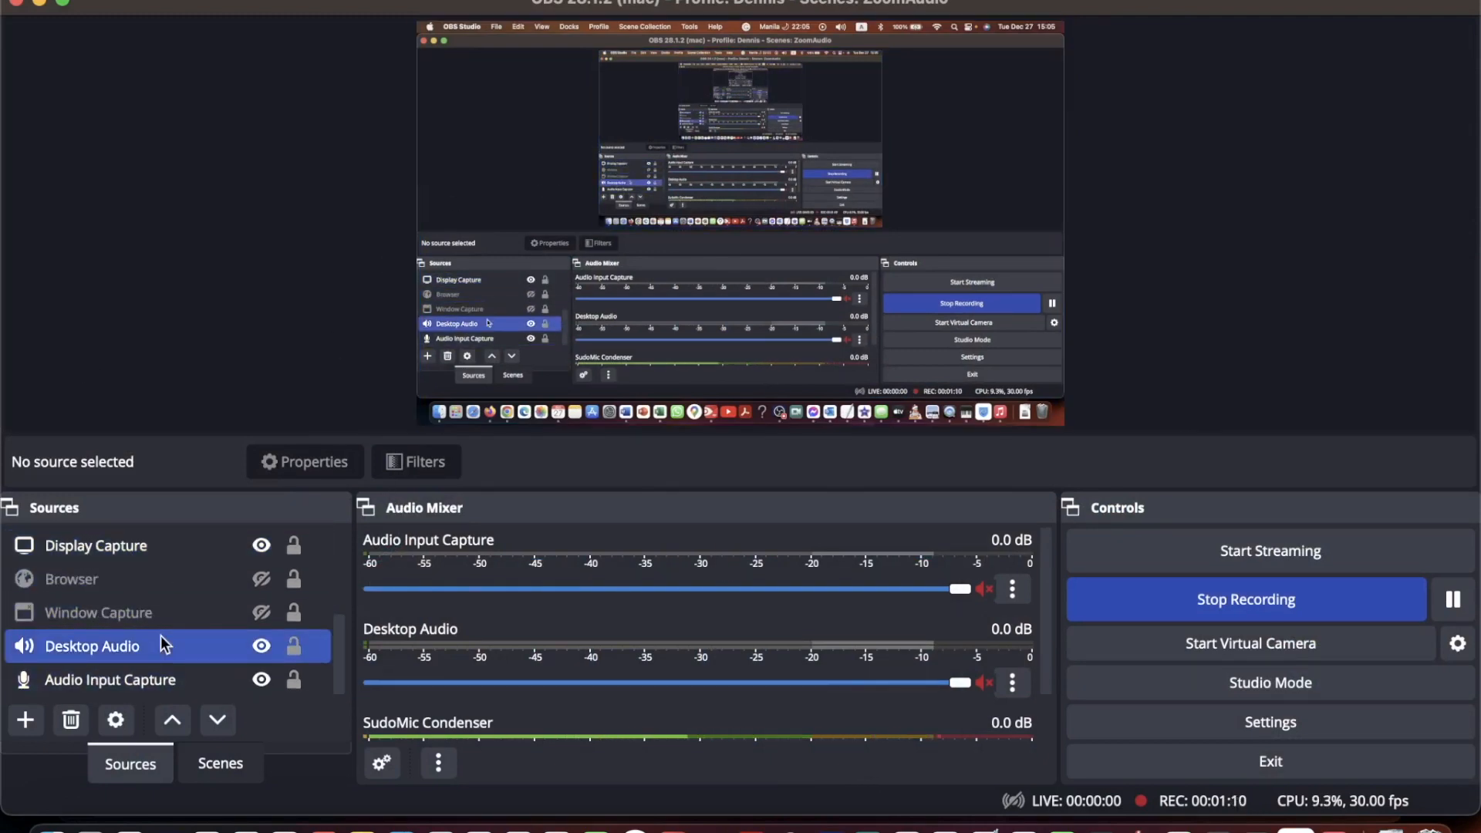
{"action": "left_click", "coordinate": [1216, 612]}
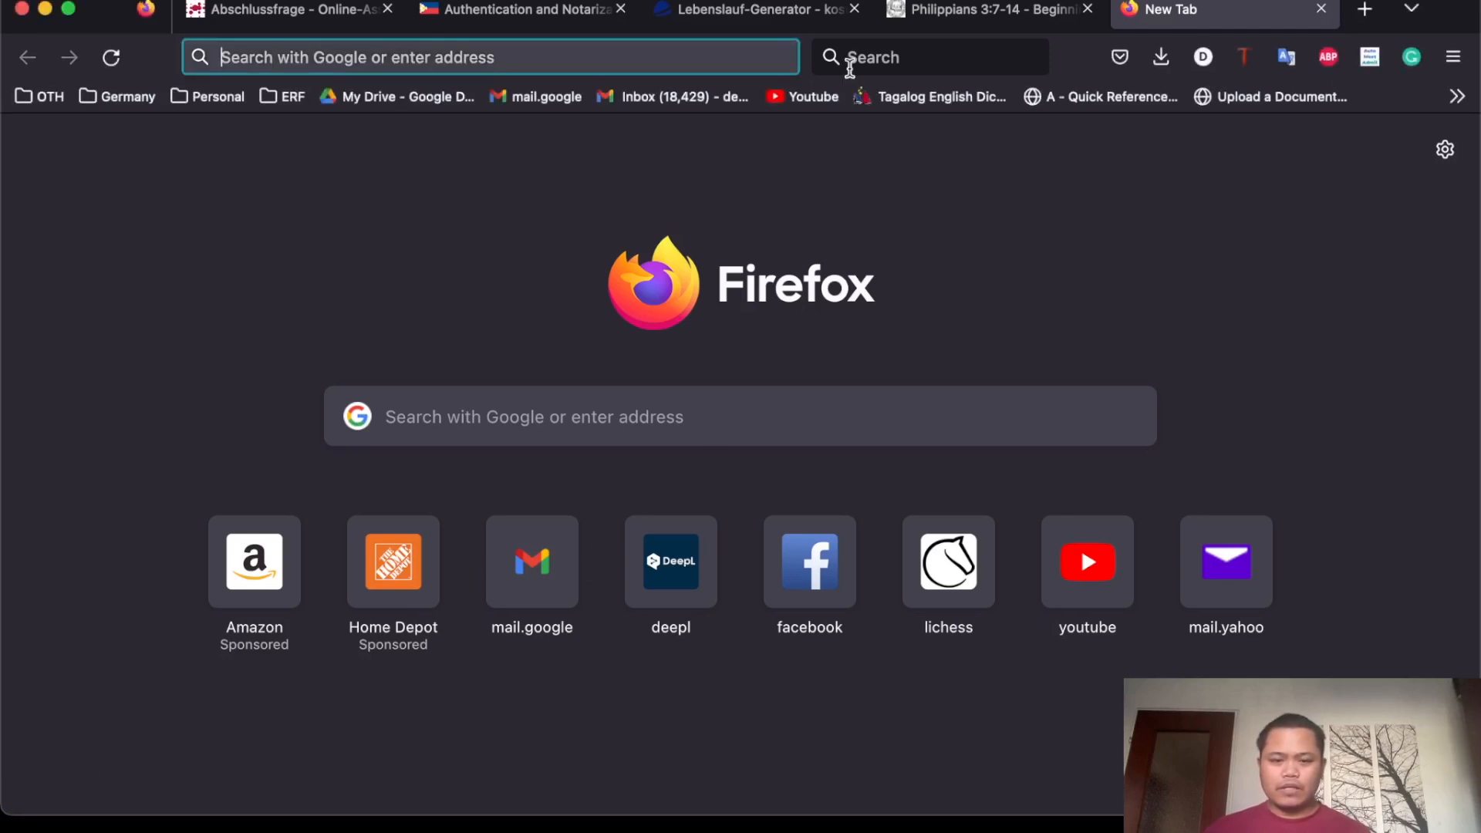
Search the web in Firefox for "virtual audio"
{"action": "left_click", "coordinate": [666, 418]}
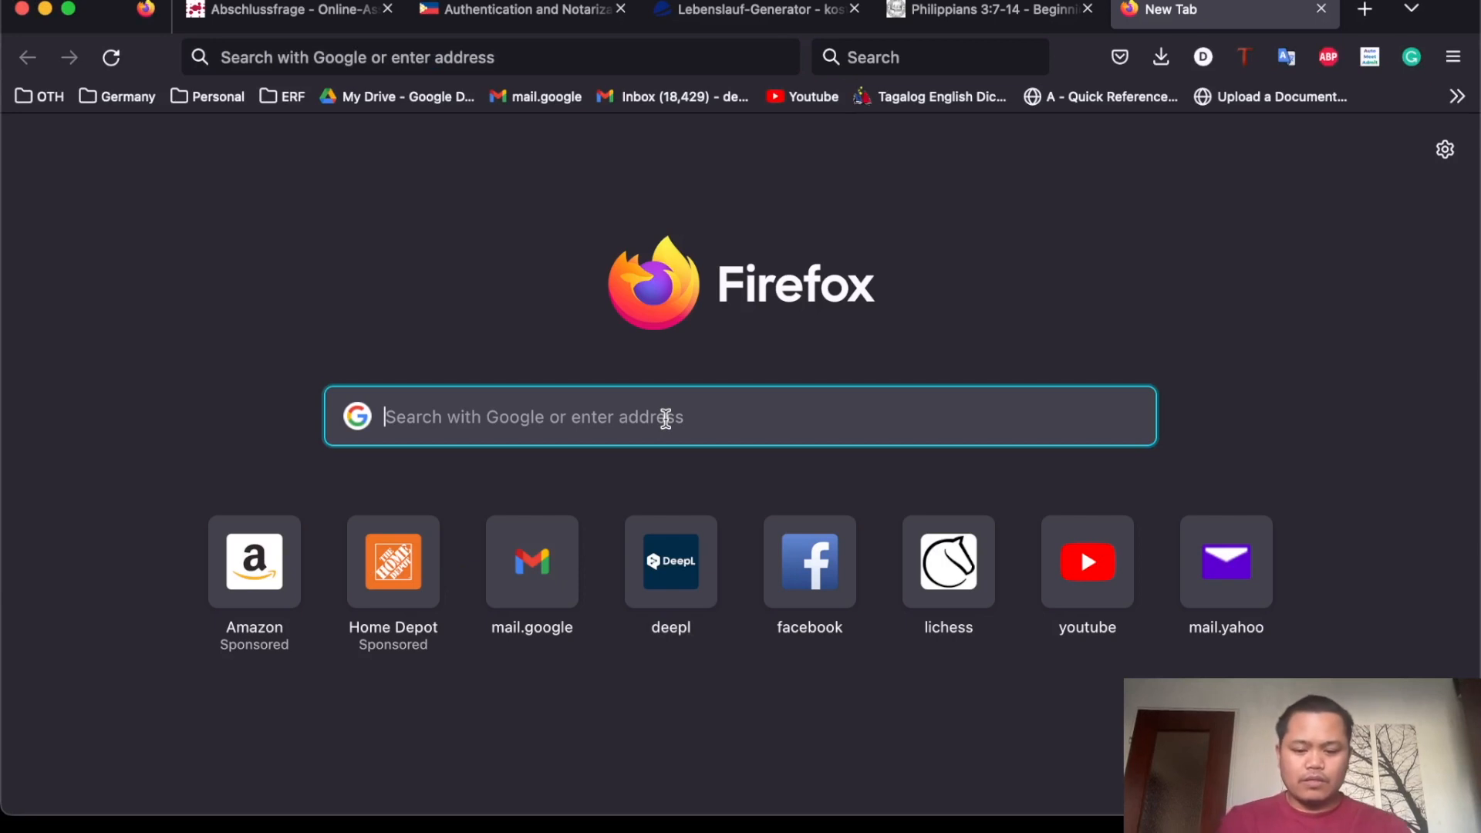
{"action": "type", "text": "bv"}
{"action": "key", "text": "BackSpace"}
{"action": "key", "text": "BackSpace"}
{"action": "type", "text": "virtual a"}
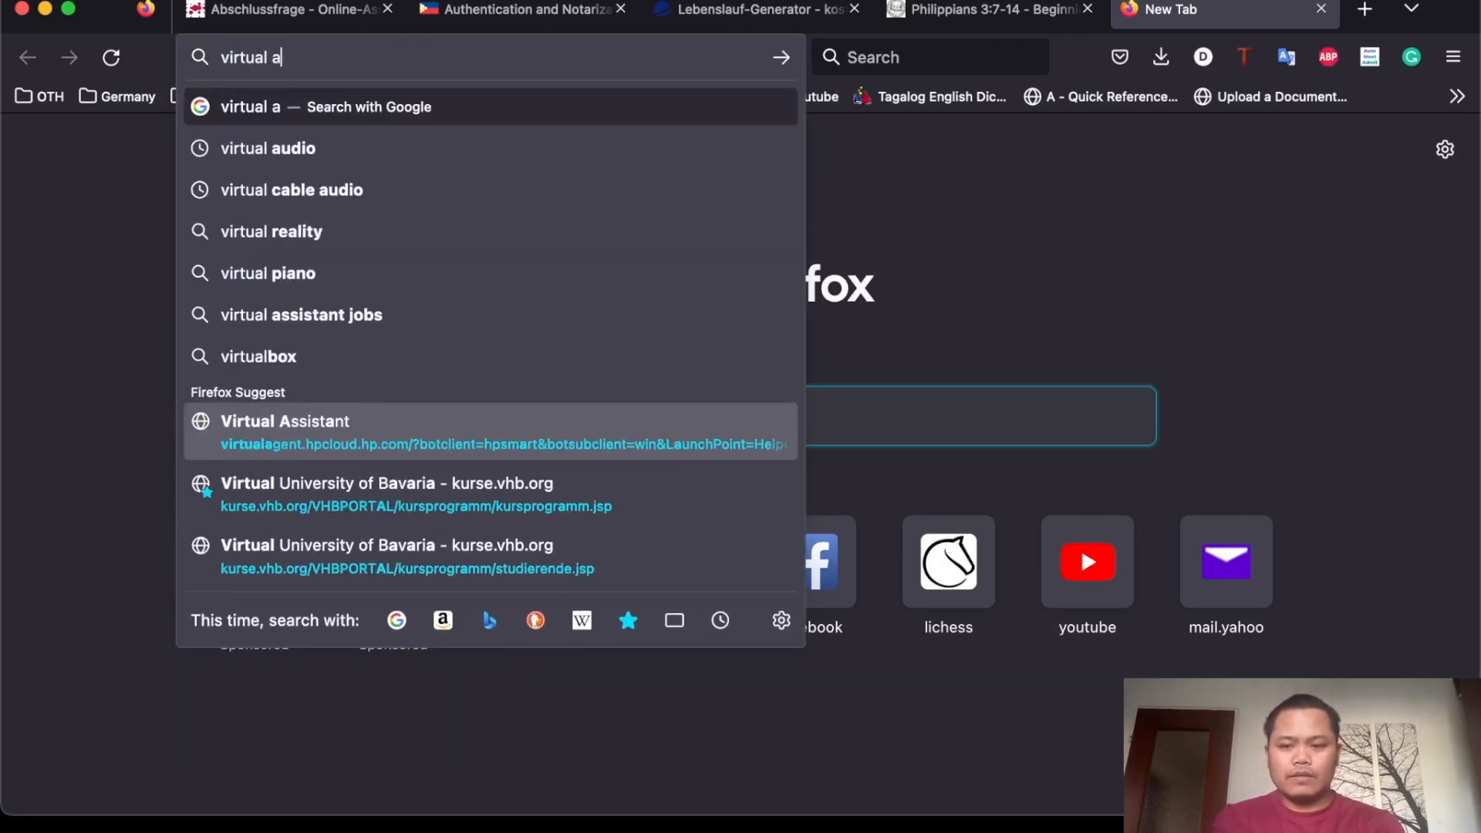
{"action": "type", "text": "d"}
{"action": "key", "text": "BackSpace"}
{"action": "type", "text": "udio"}
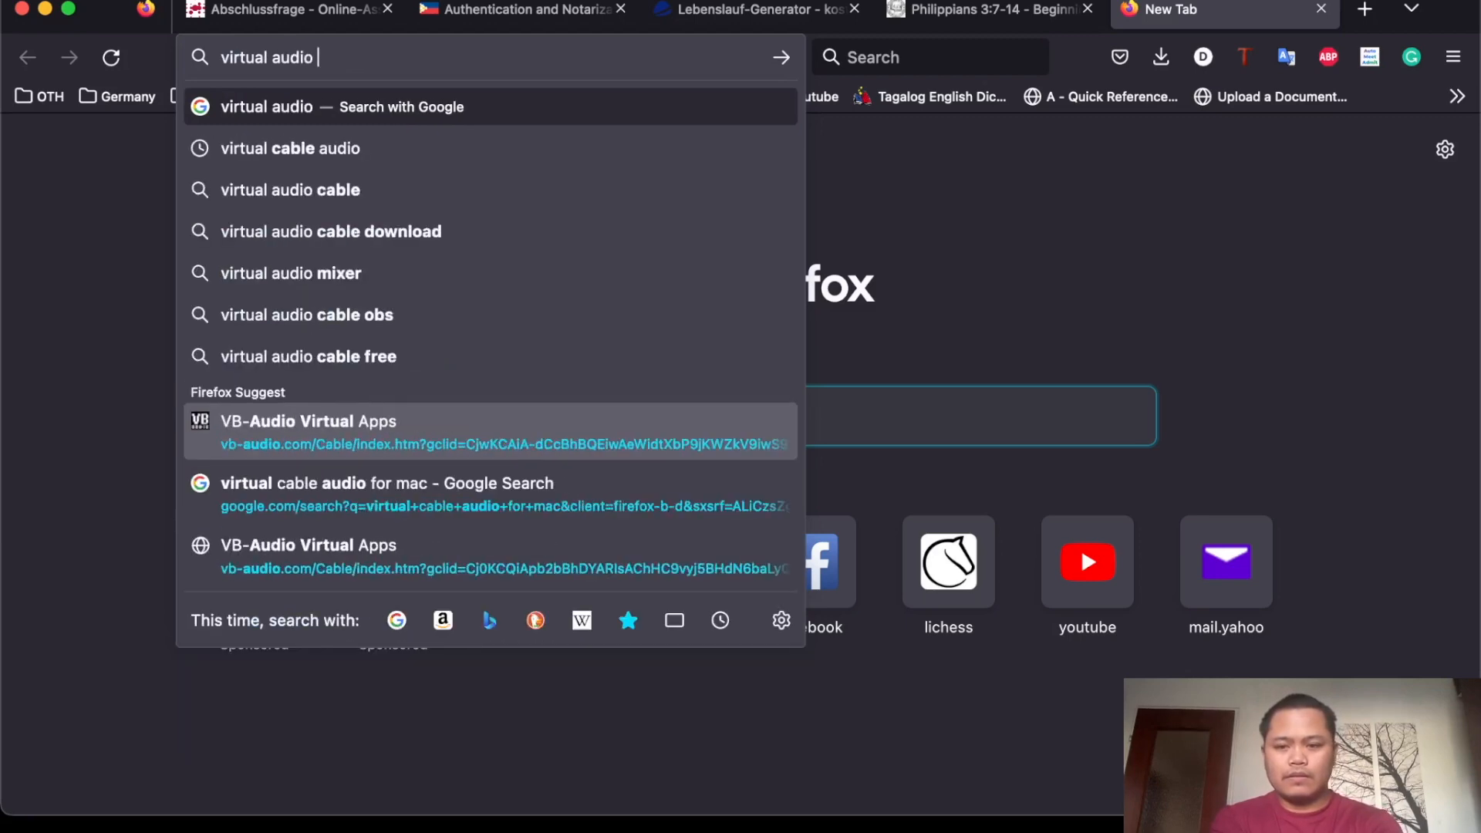
{"action": "key", "text": "Return"}
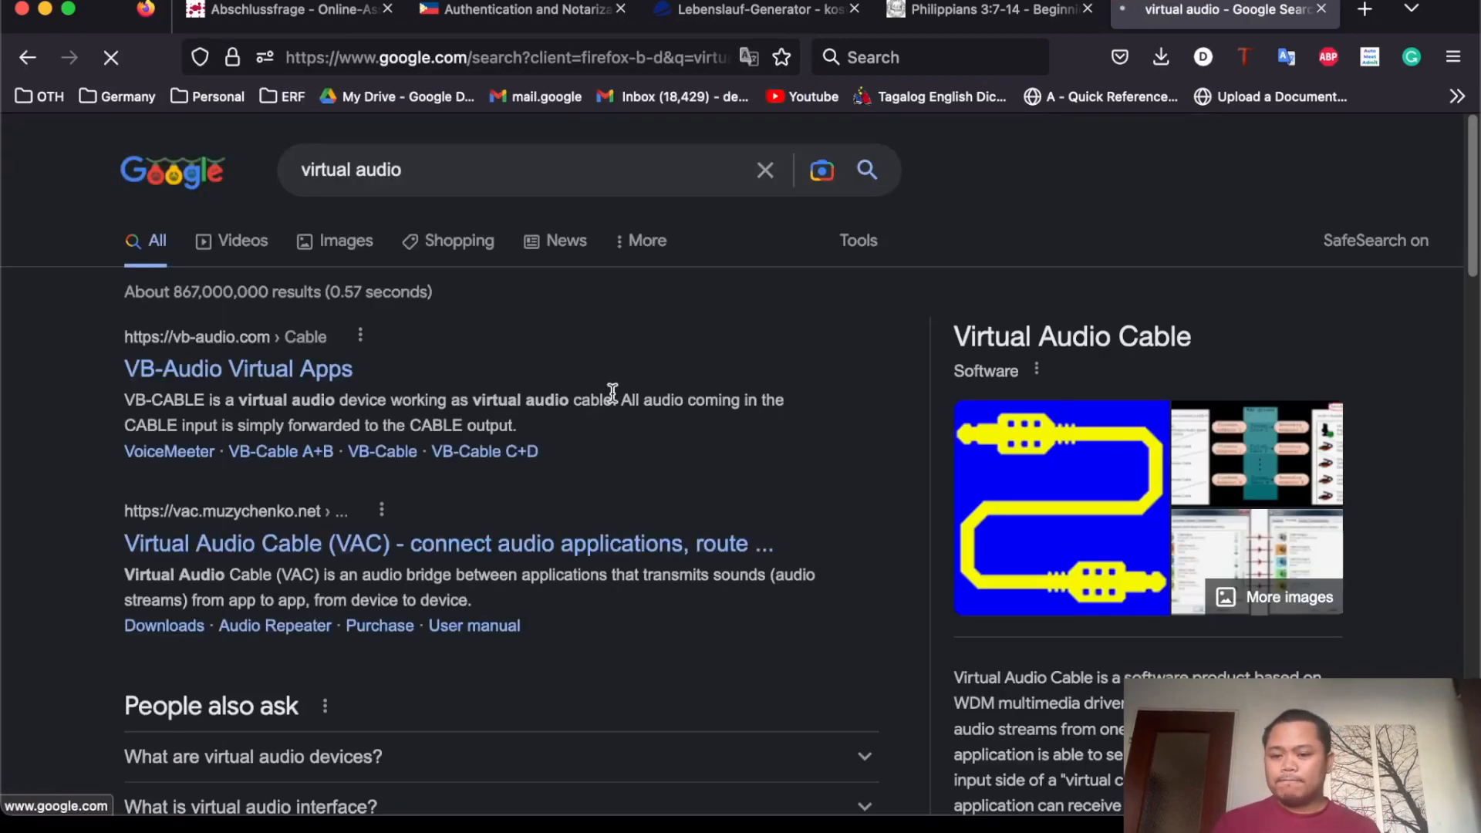
Open the VB-Audio Virtual Apps result and download the Mac driver package VBCable_MACDriver_Pack108.zip
{"action": "left_click", "coordinate": [255, 385]}
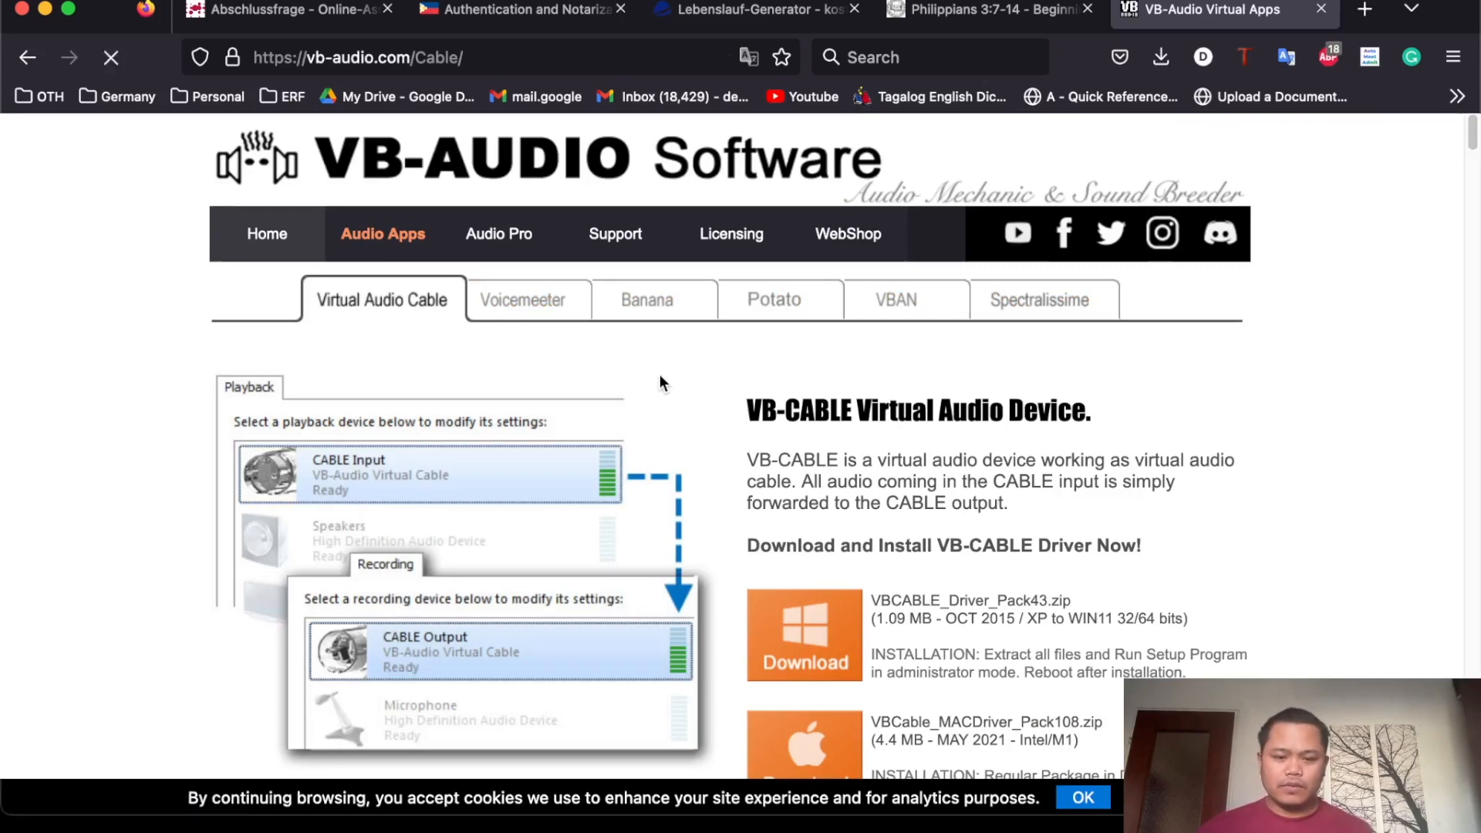
{"action": "scroll", "coordinate": [659, 382], "scroll_direction": "down", "scroll_amount": 5}
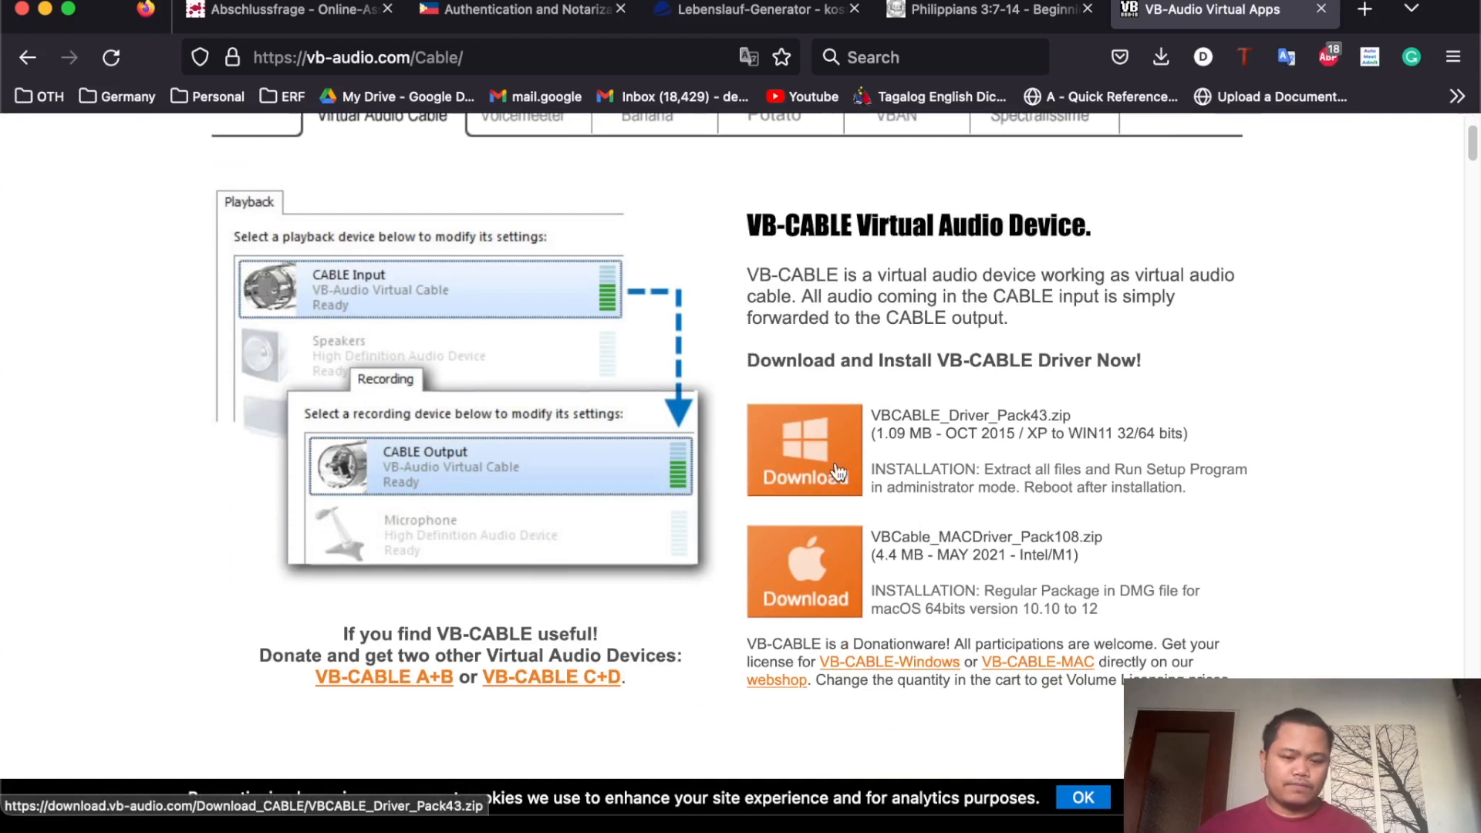
{"action": "left_click", "coordinate": [817, 591]}
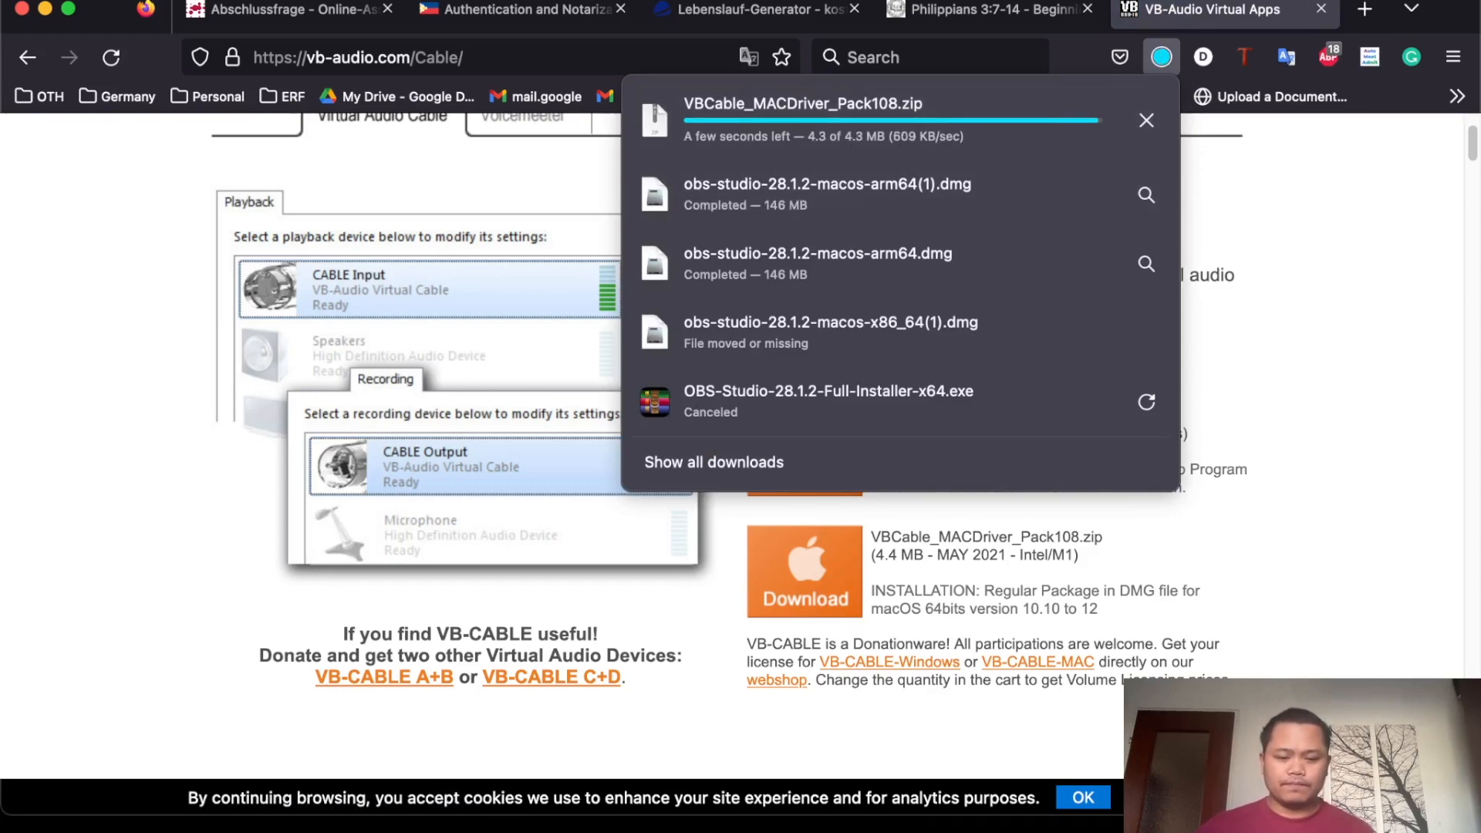
{"action": "scroll", "coordinate": [815, 339], "scroll_direction": "up", "scroll_amount": 2}
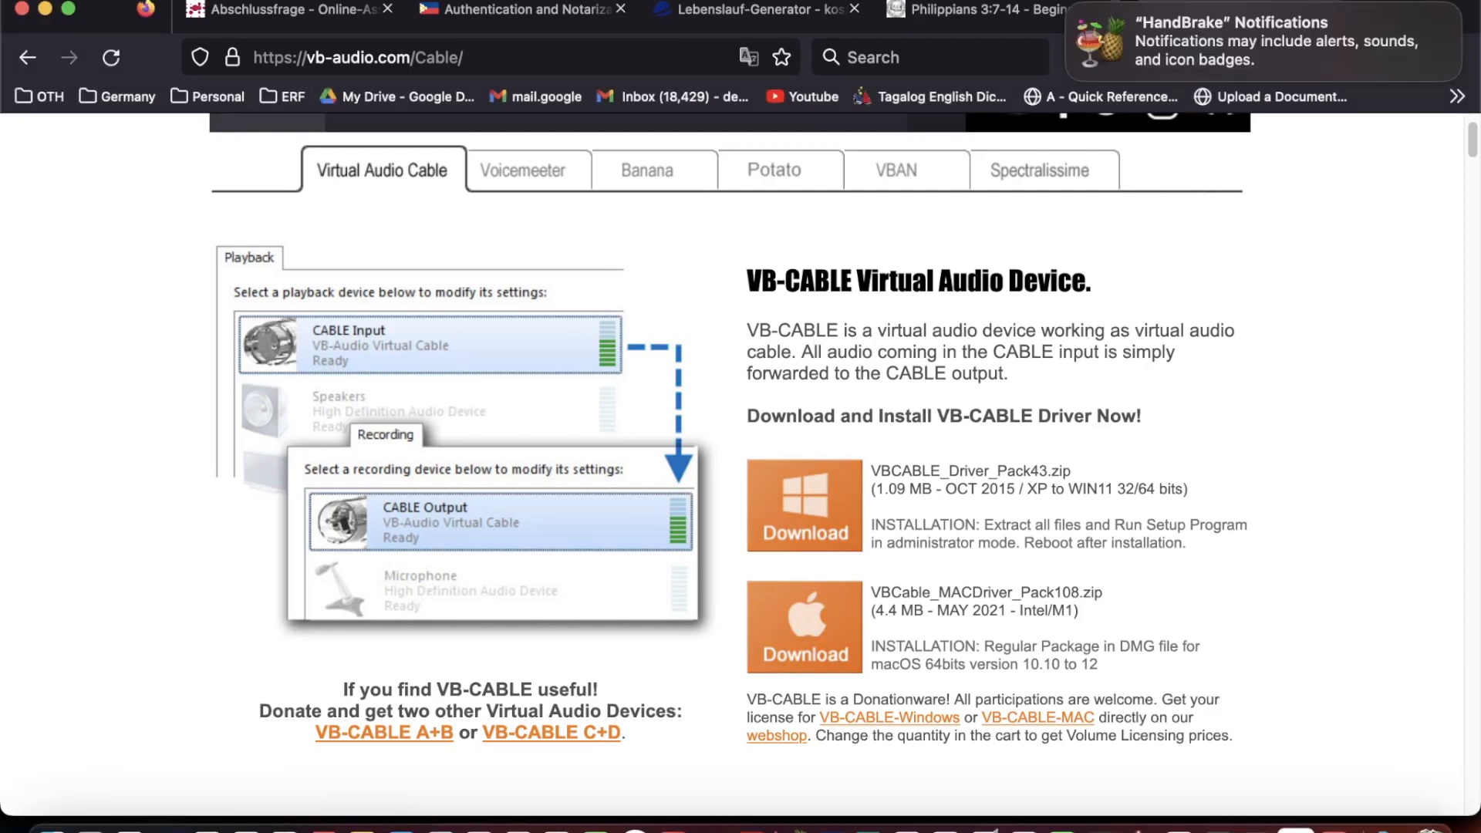
{"action": "left_click", "coordinate": [1073, 9]}
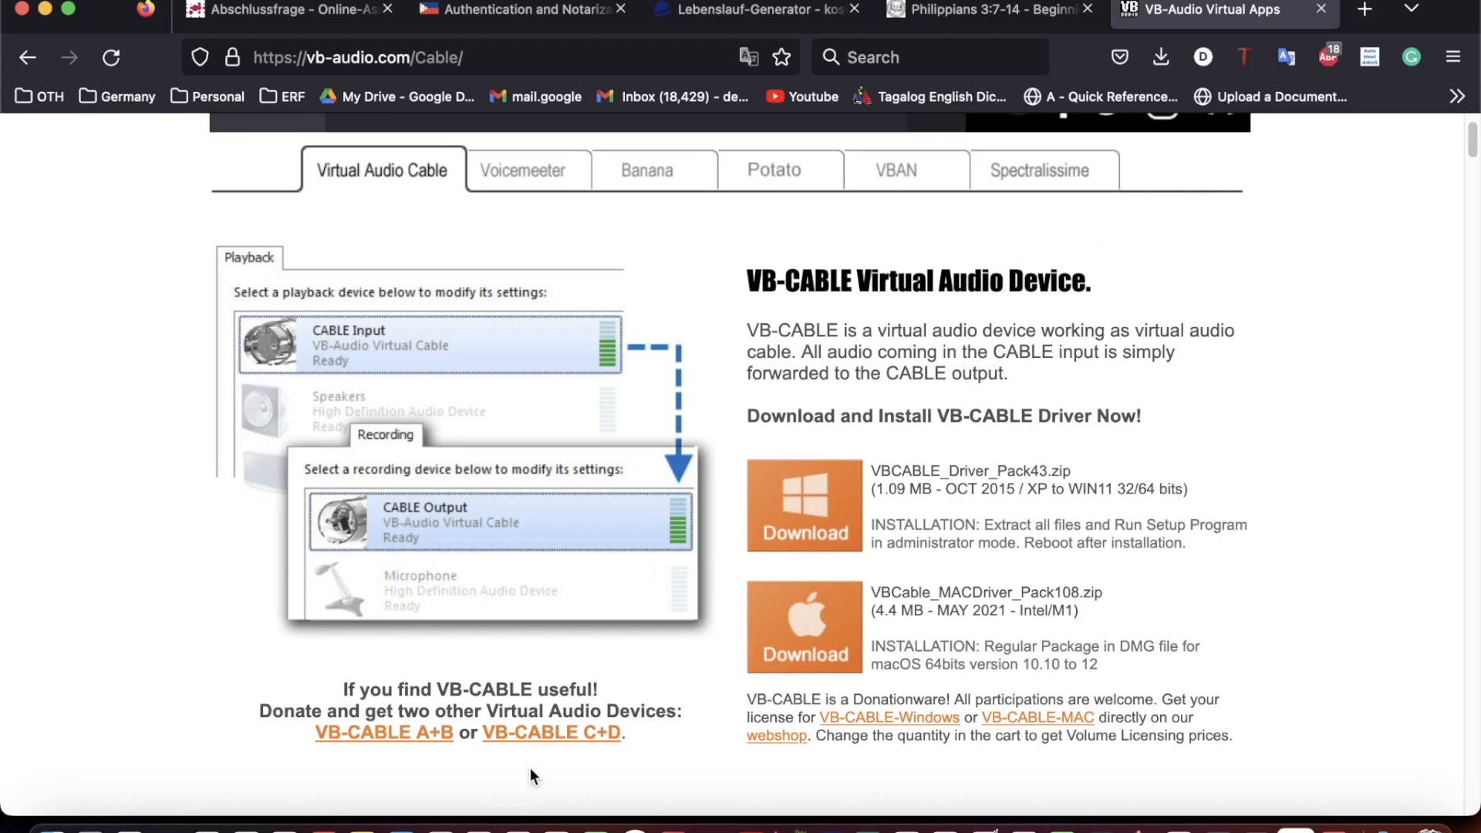
Search Launchpad for "midi" and open Audio MIDI Setup
{"action": "left_click", "coordinate": [90, 828]}
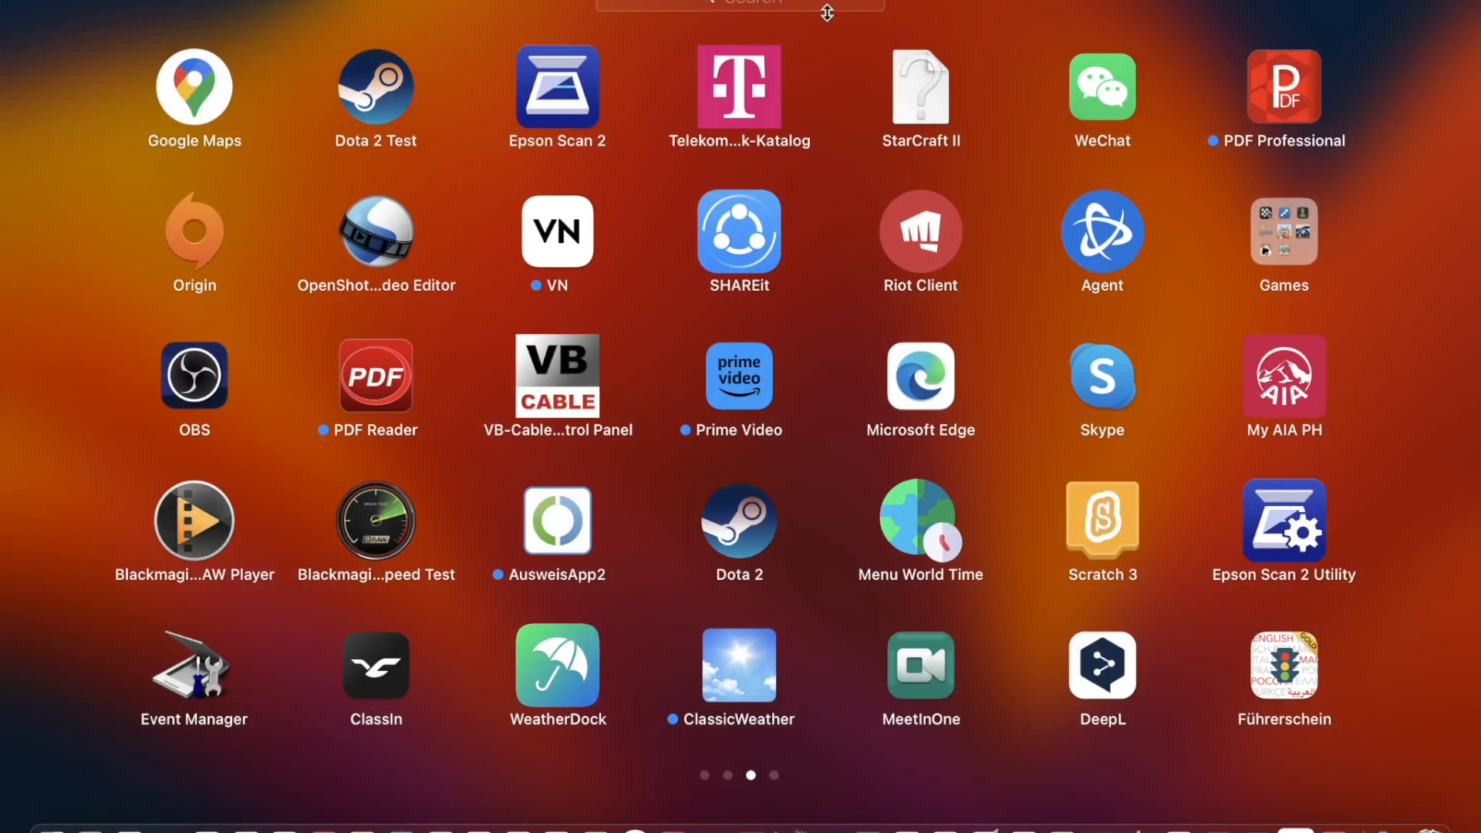
{"action": "left_click", "coordinate": [824, 2]}
{"action": "type", "text": "midi"}
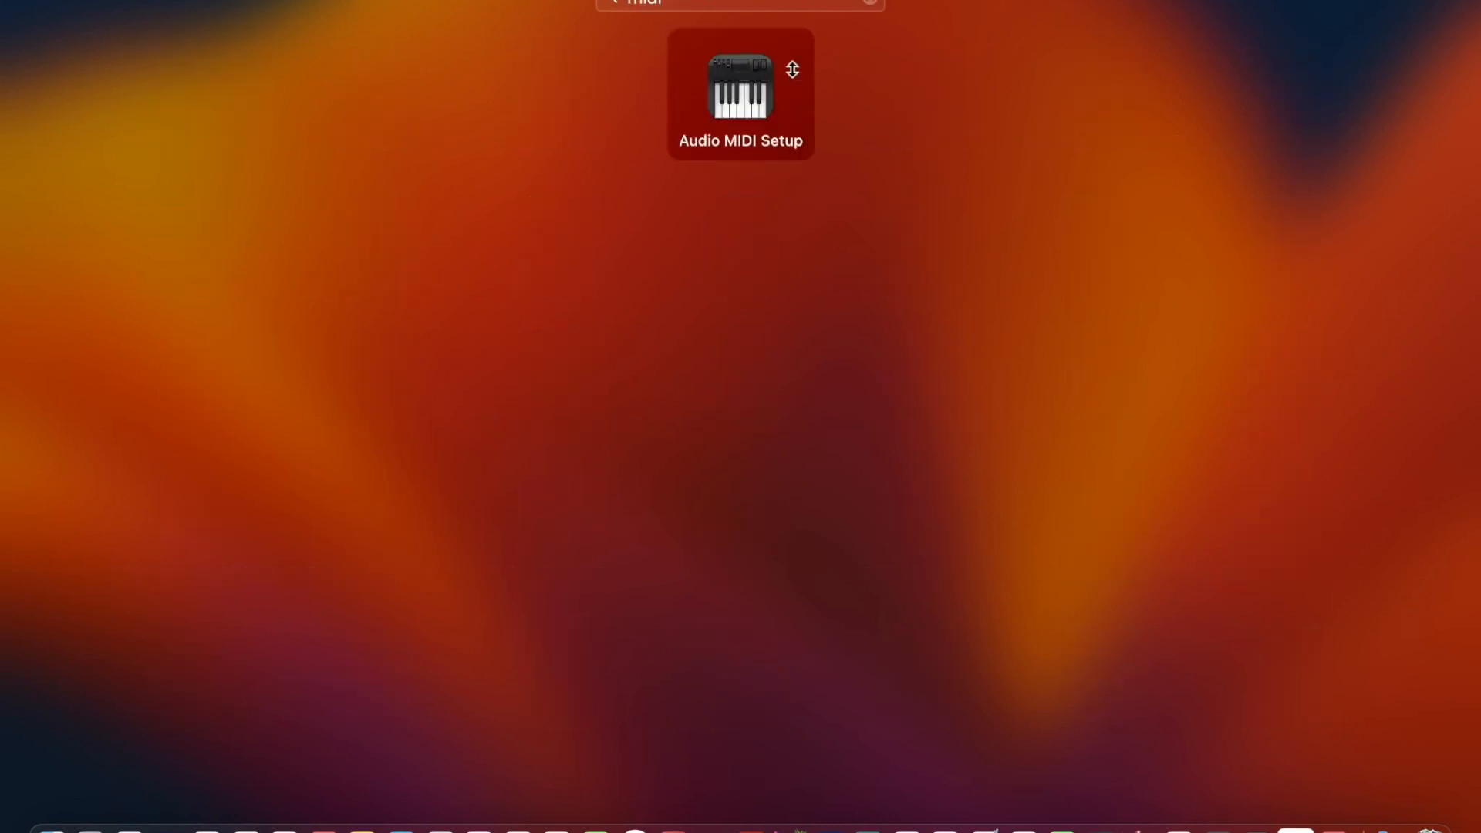
{"action": "left_click", "coordinate": [757, 94]}
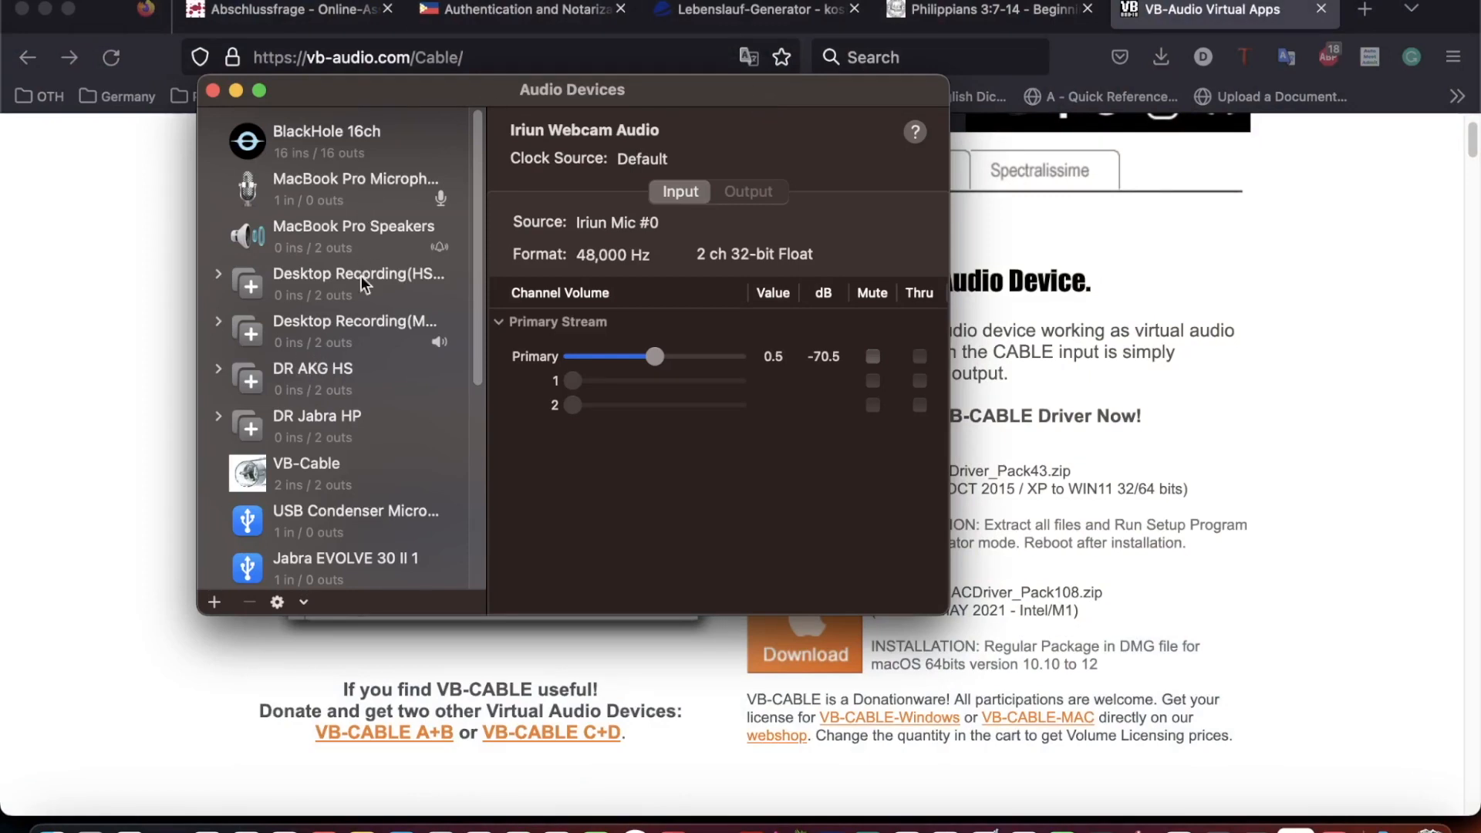
Create a multi-output device that uses VB-Cable and MacBook Pro Speakers
{"action": "scroll", "coordinate": [363, 278], "scroll_direction": "down", "scroll_amount": 5}
{"action": "scroll", "coordinate": [369, 298], "scroll_direction": "down", "scroll_amount": 1}
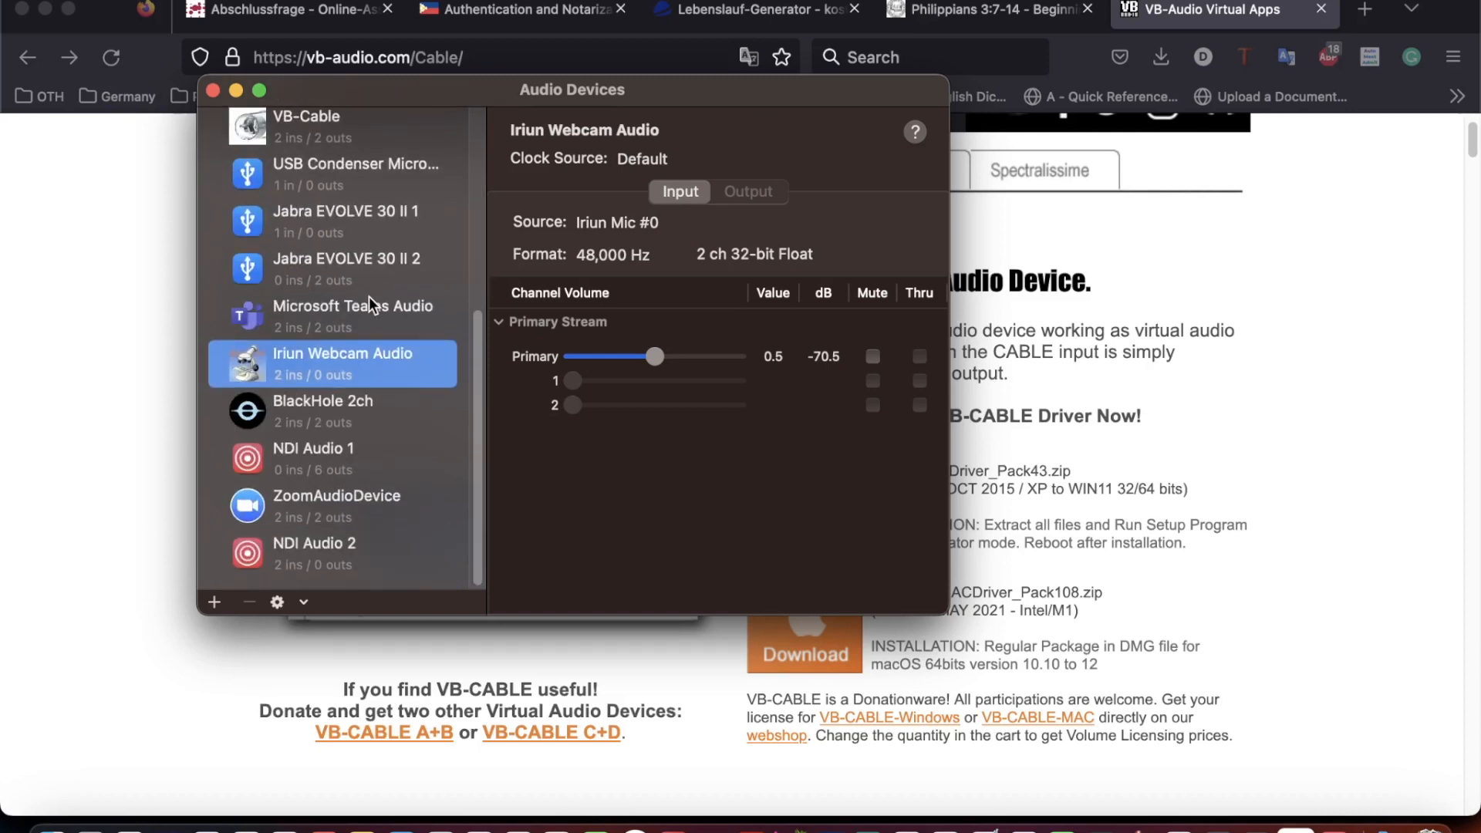
{"action": "scroll", "coordinate": [369, 298], "scroll_direction": "up", "scroll_amount": 5}
{"action": "scroll", "coordinate": [369, 296], "scroll_direction": "down", "scroll_amount": 5}
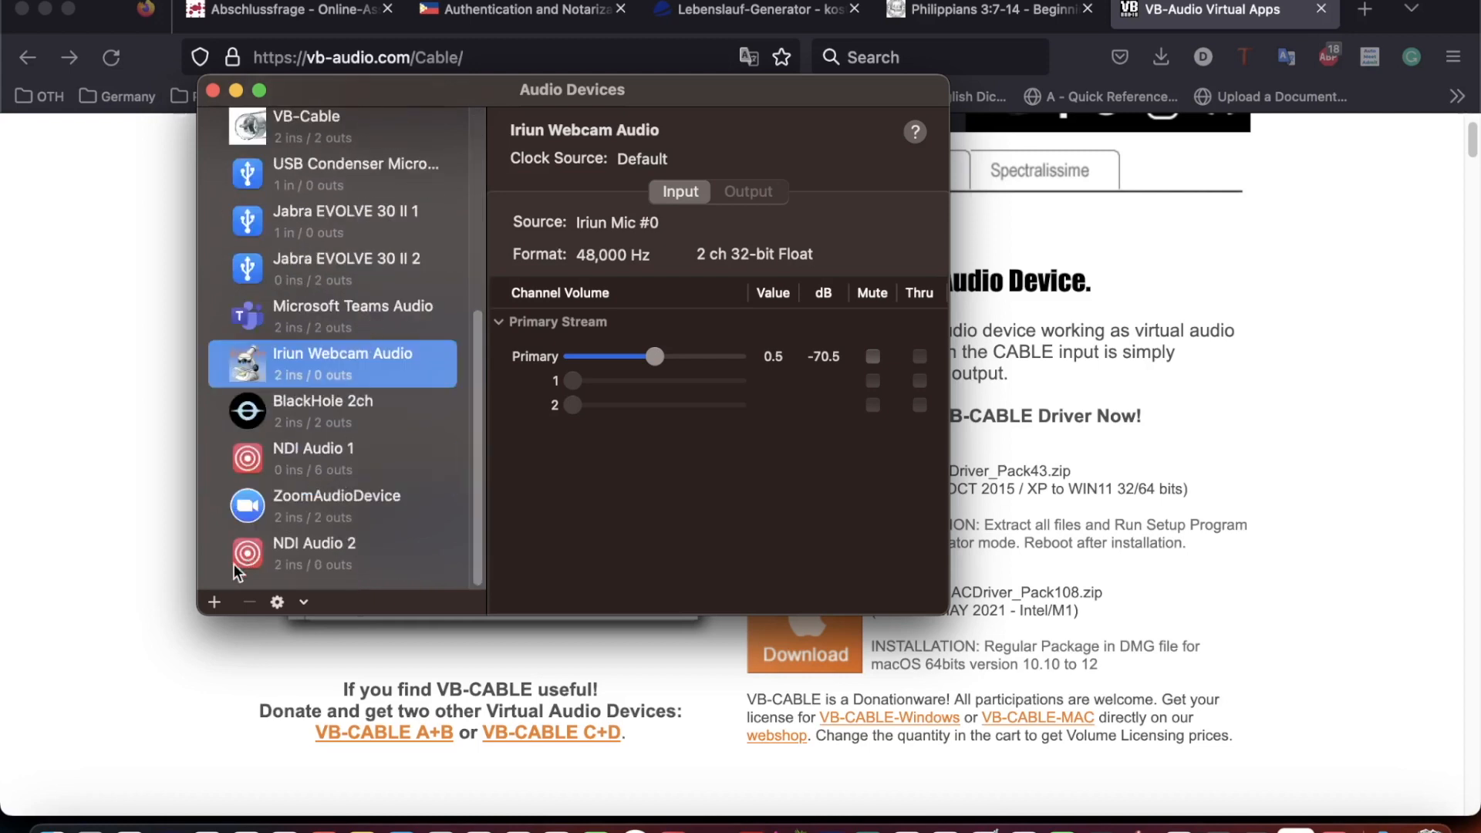
{"action": "left_click", "coordinate": [216, 603]}
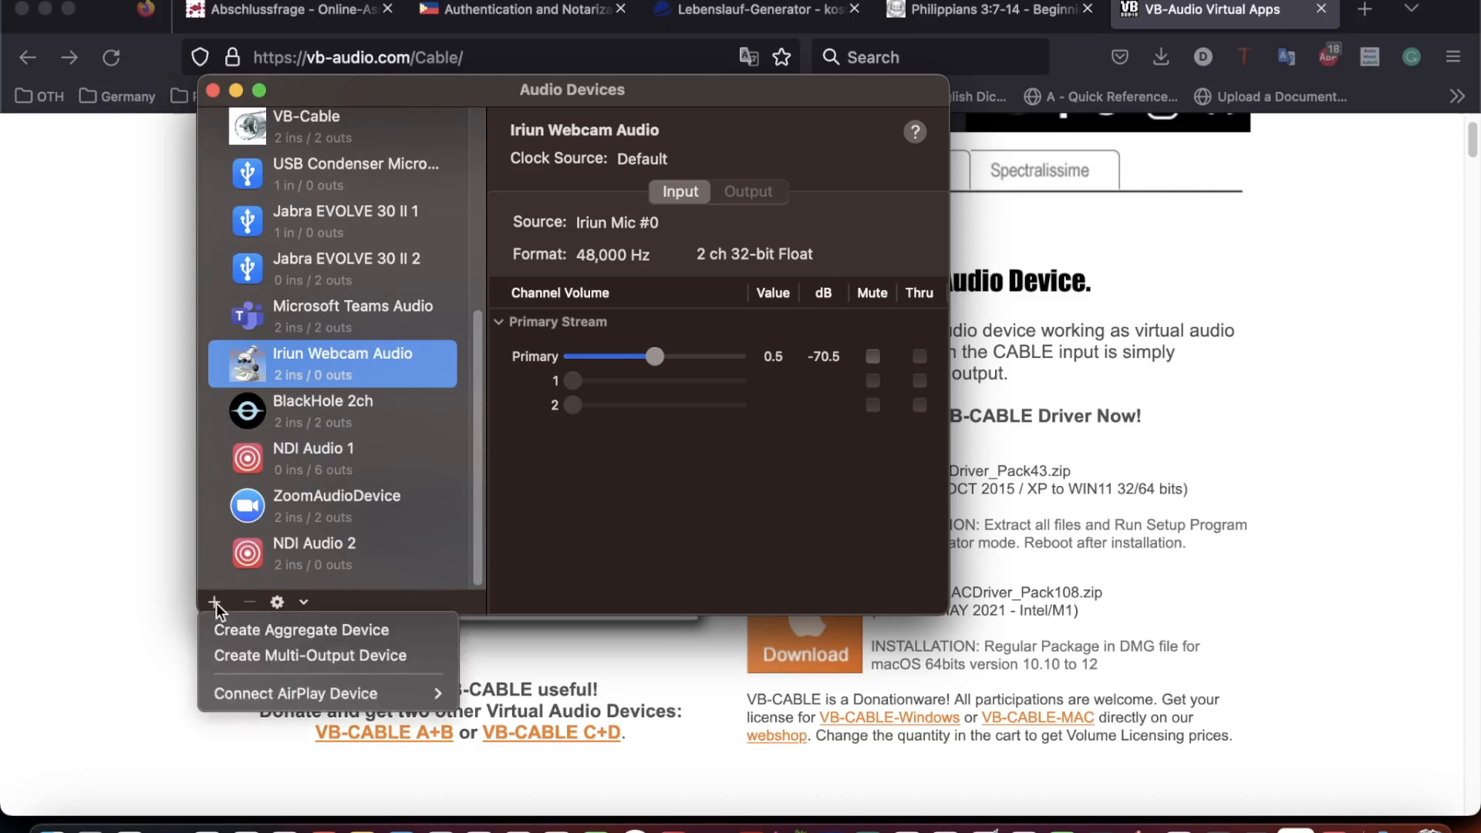
{"action": "left_click", "coordinate": [266, 656]}
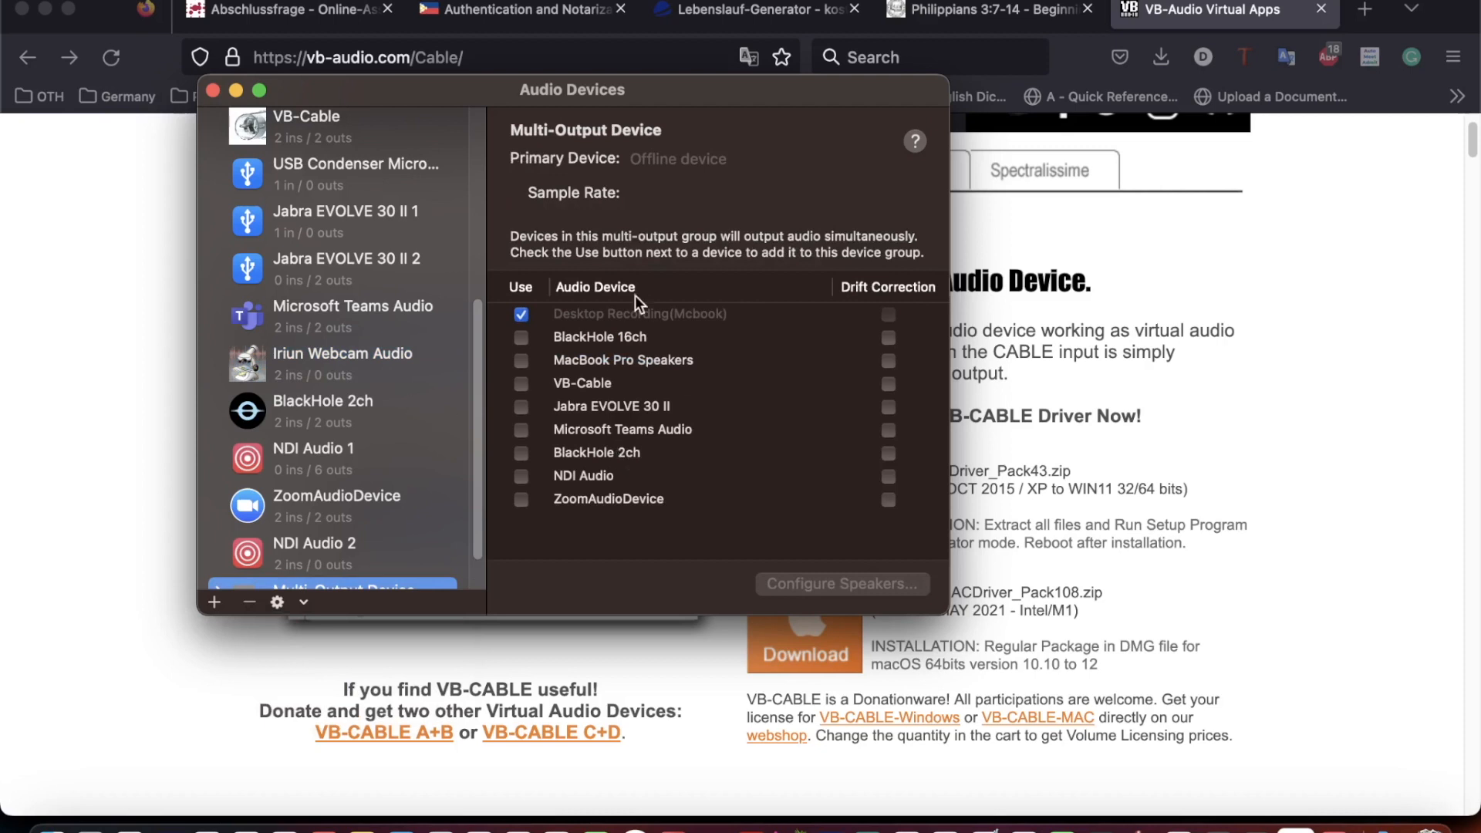
{"action": "left_click", "coordinate": [521, 383]}
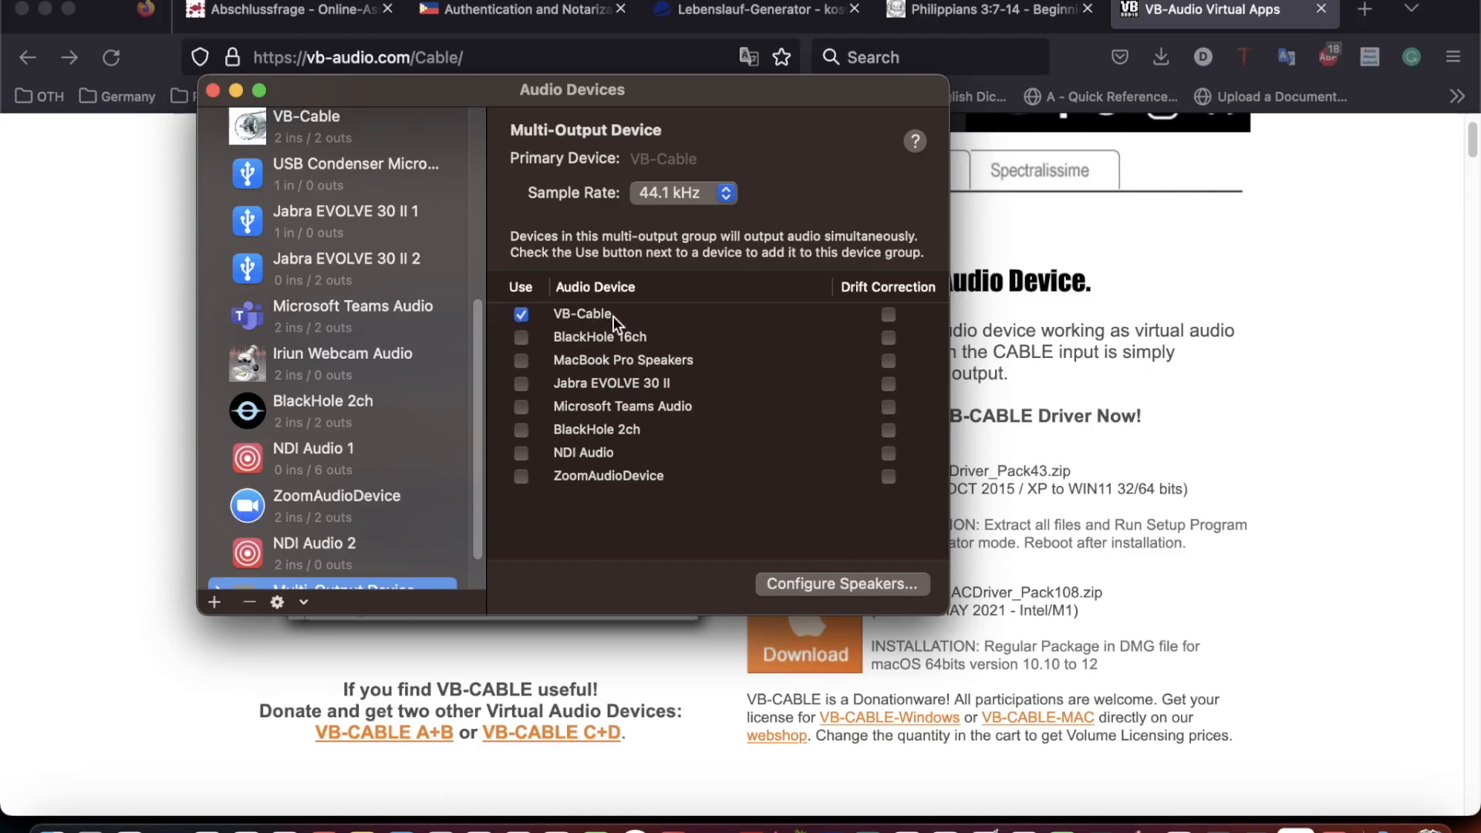
{"action": "left_click", "coordinate": [522, 360]}
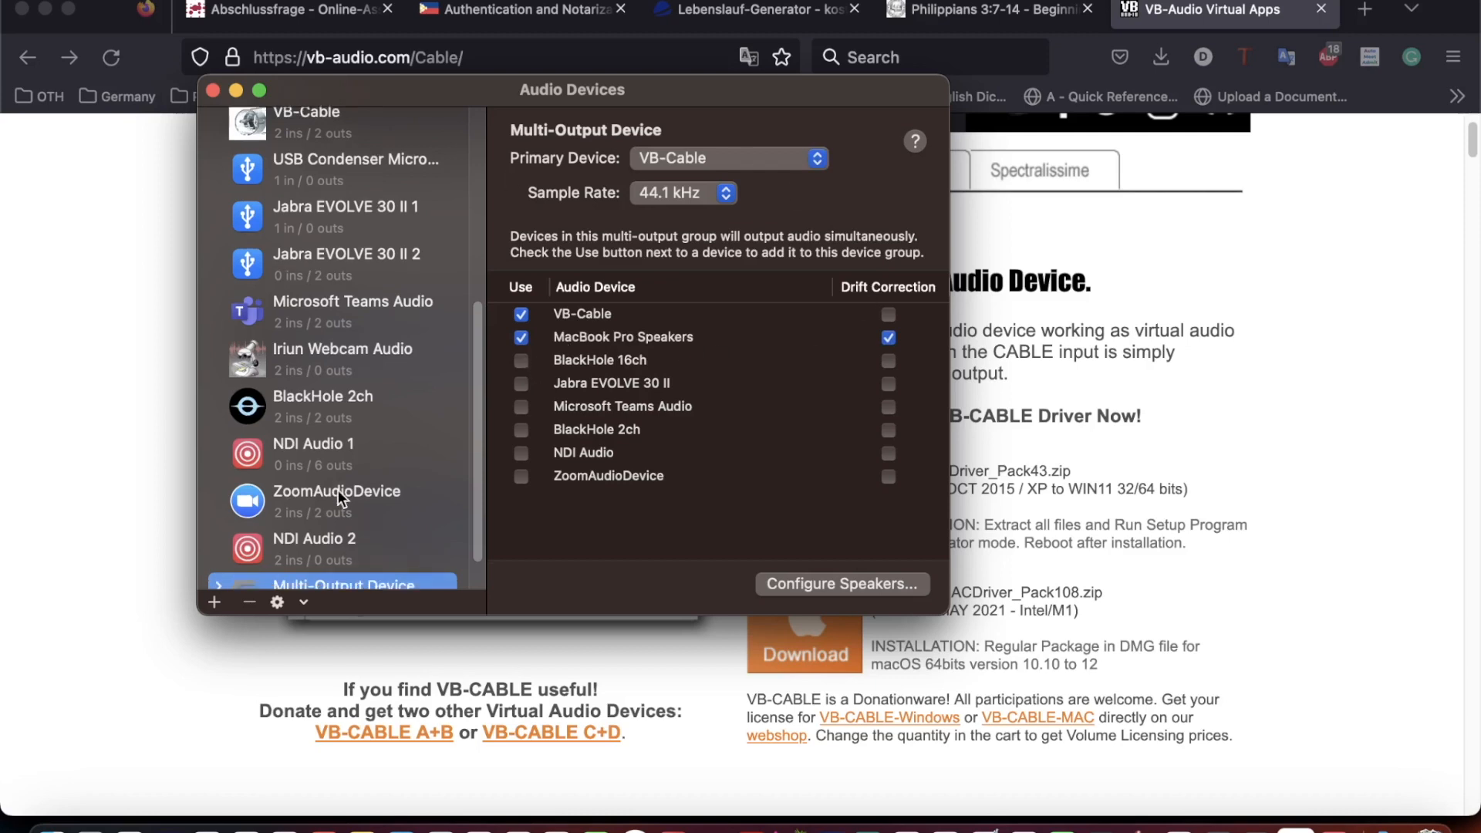
Rename the new multi-output device as Desktop Recording_Macbook
{"action": "scroll", "coordinate": [338, 490], "scroll_direction": "down", "scroll_amount": 2}
{"action": "double_click", "coordinate": [356, 543]}
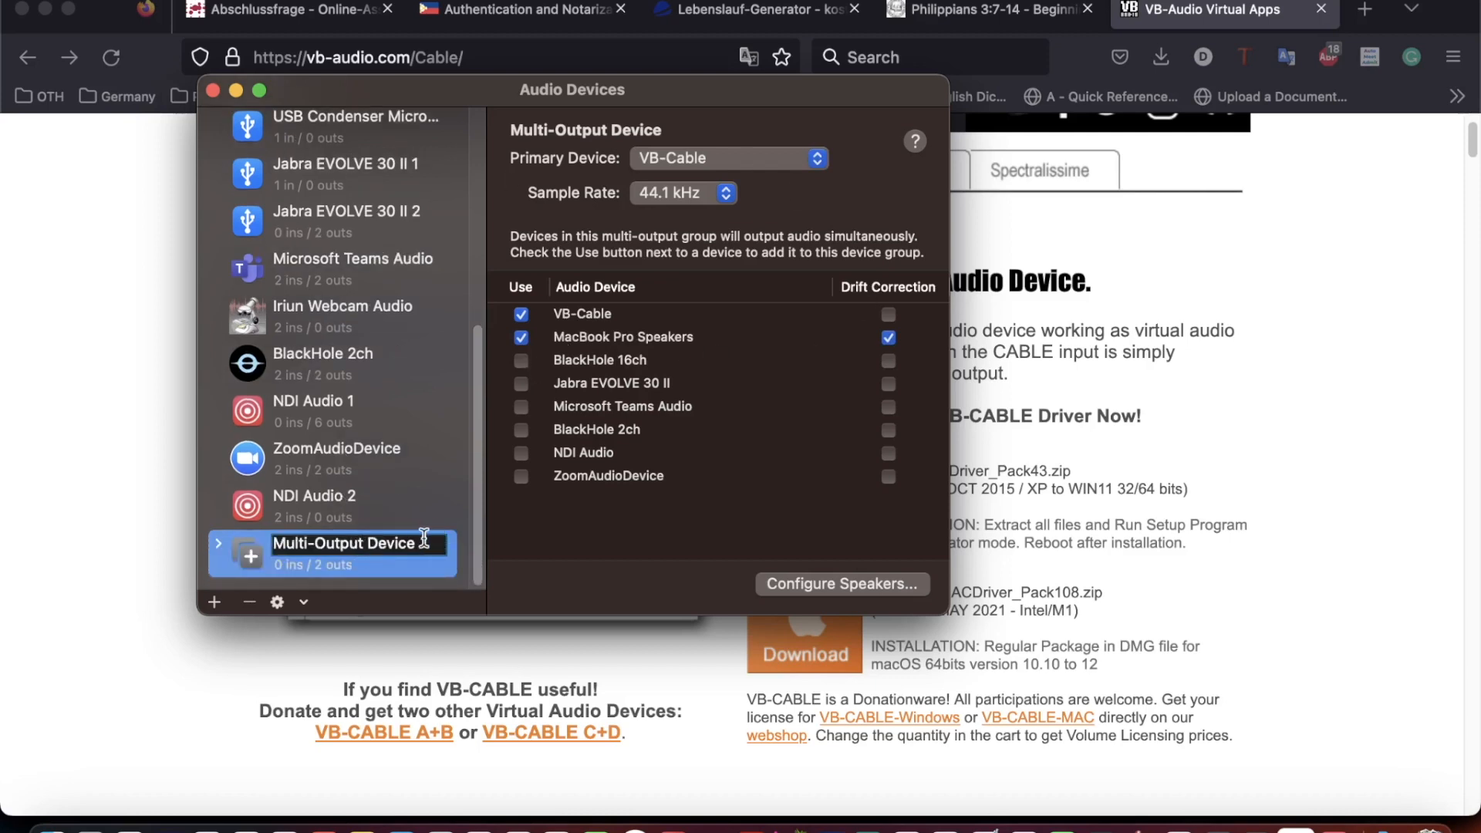
{"action": "left_click_drag", "start_coordinate": [421, 543], "coordinate": [268, 534]}
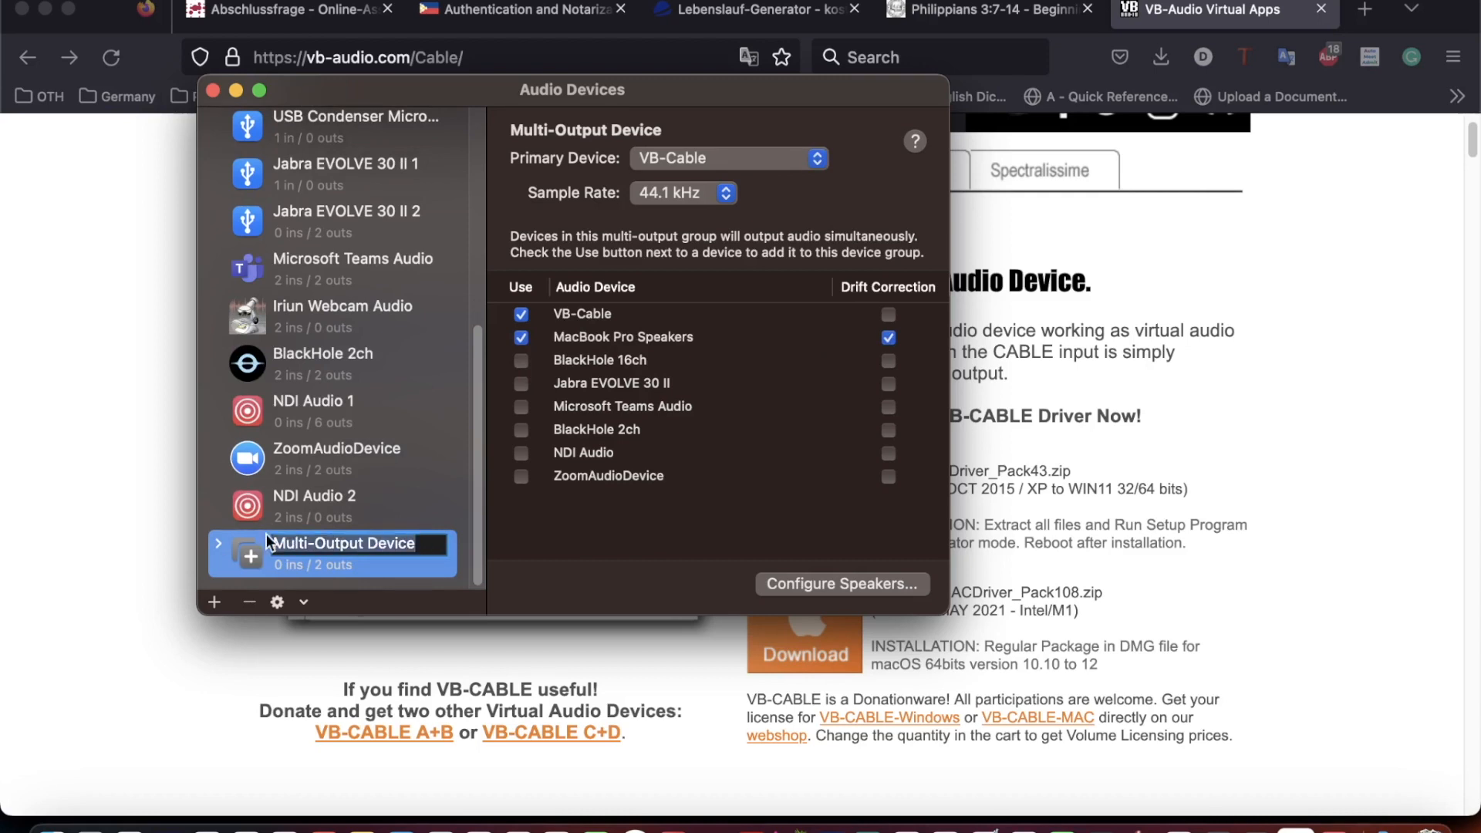
{"action": "key", "text": "BackSpace"}
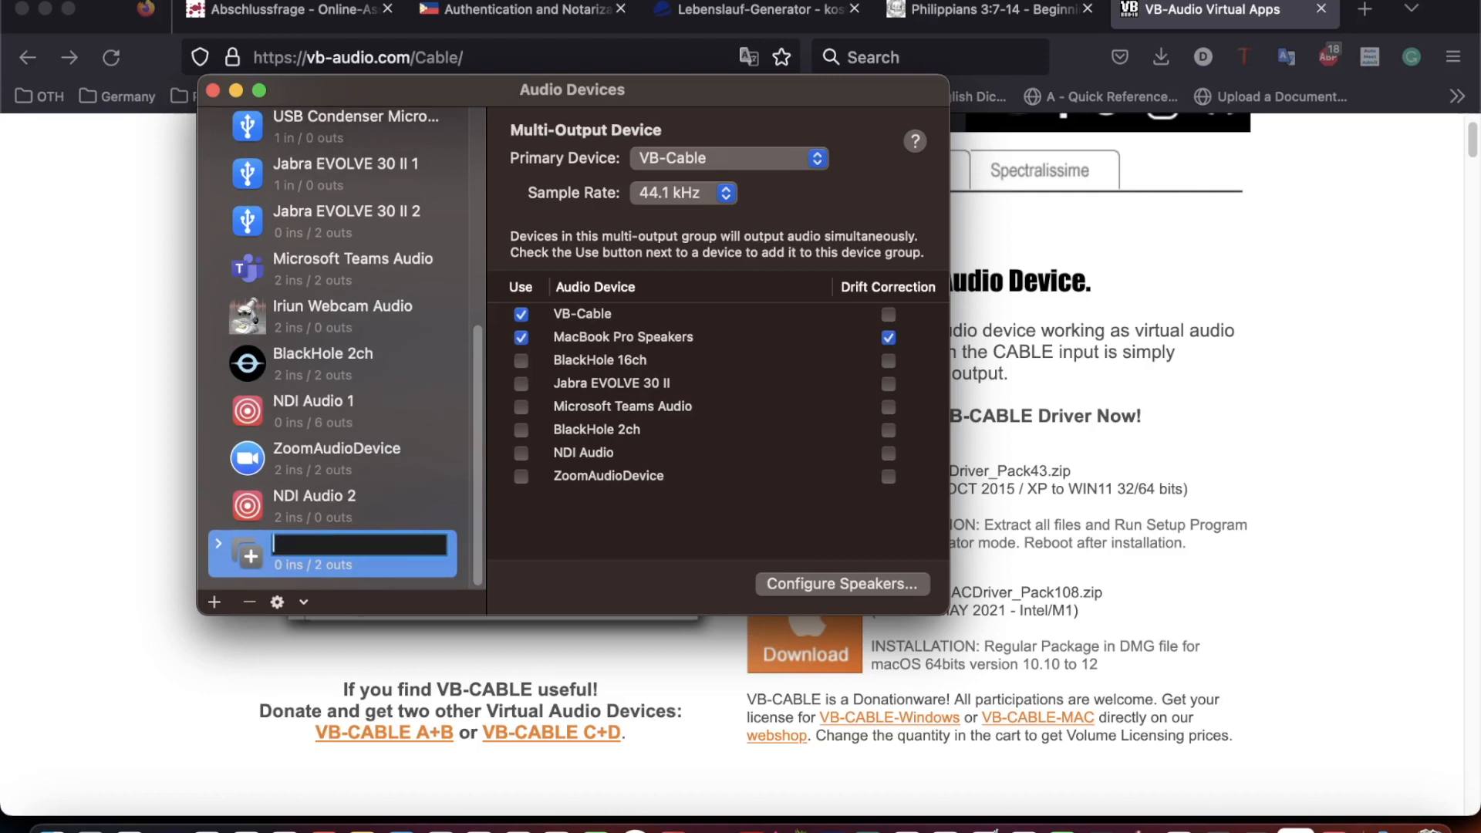
{"action": "type", "text": "Desktop Recordi"}
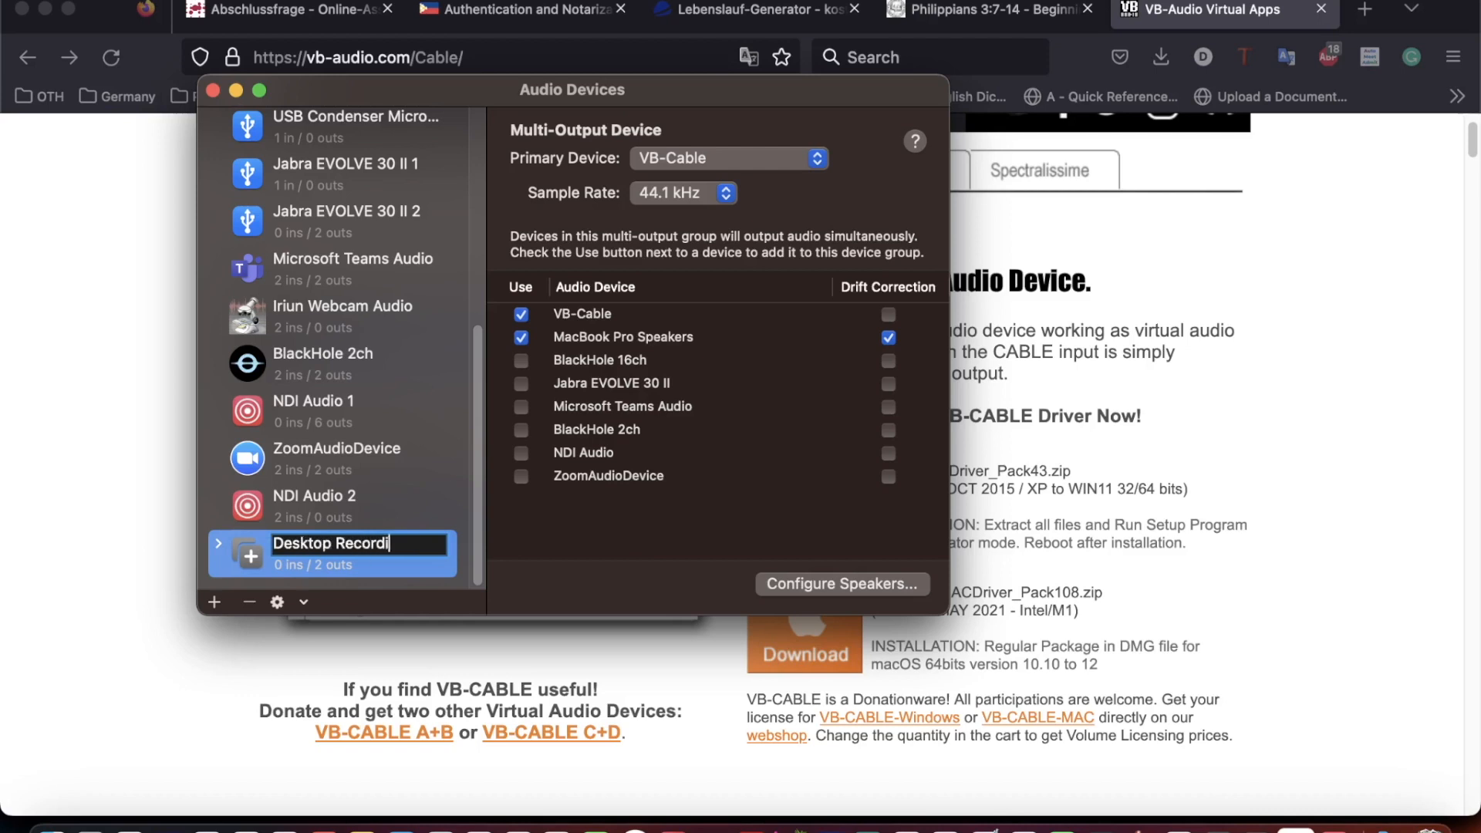
{"action": "type", "text": "ng_Macbook"}
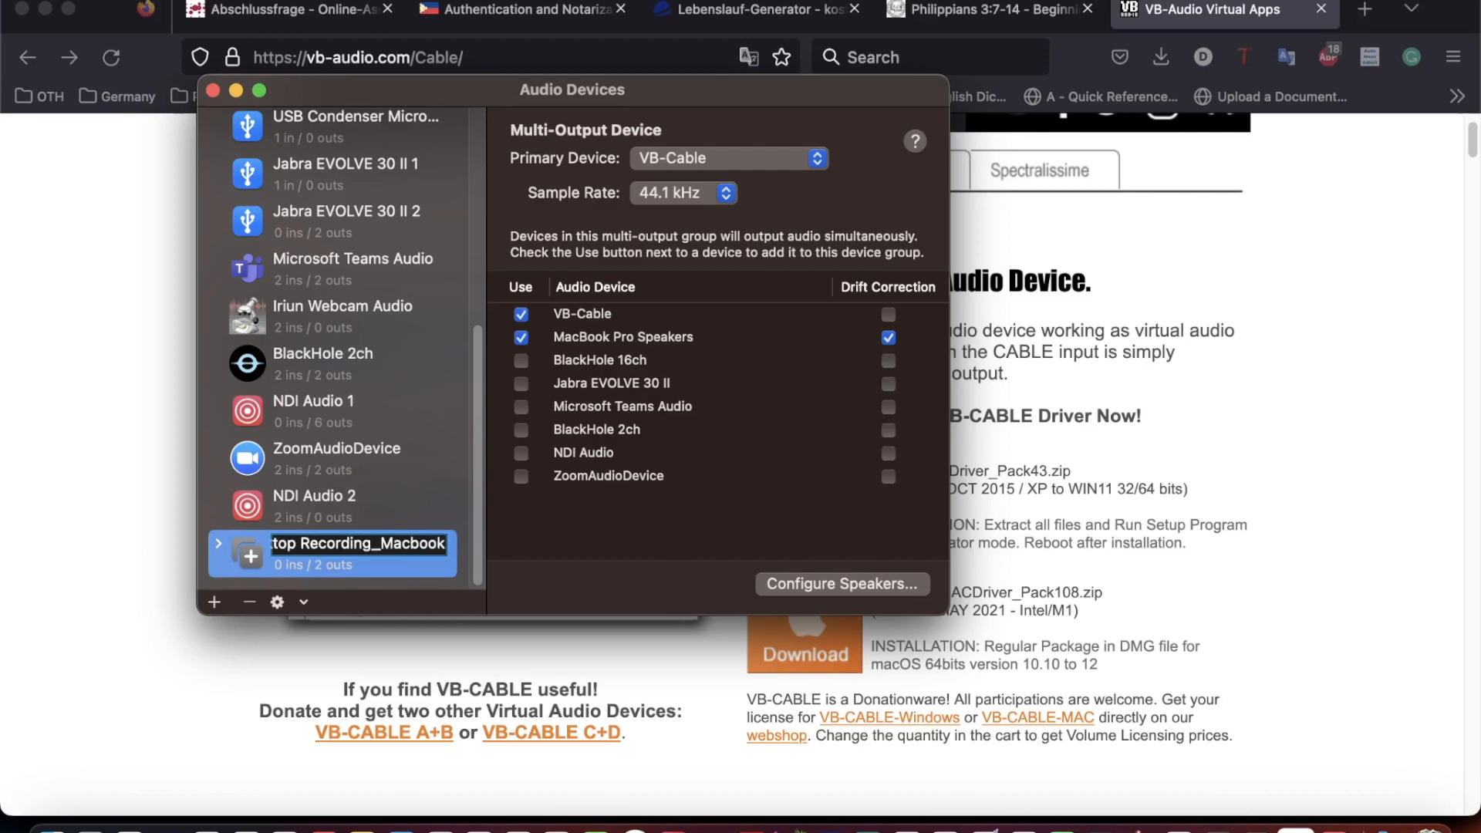
{"action": "key", "text": "Return"}
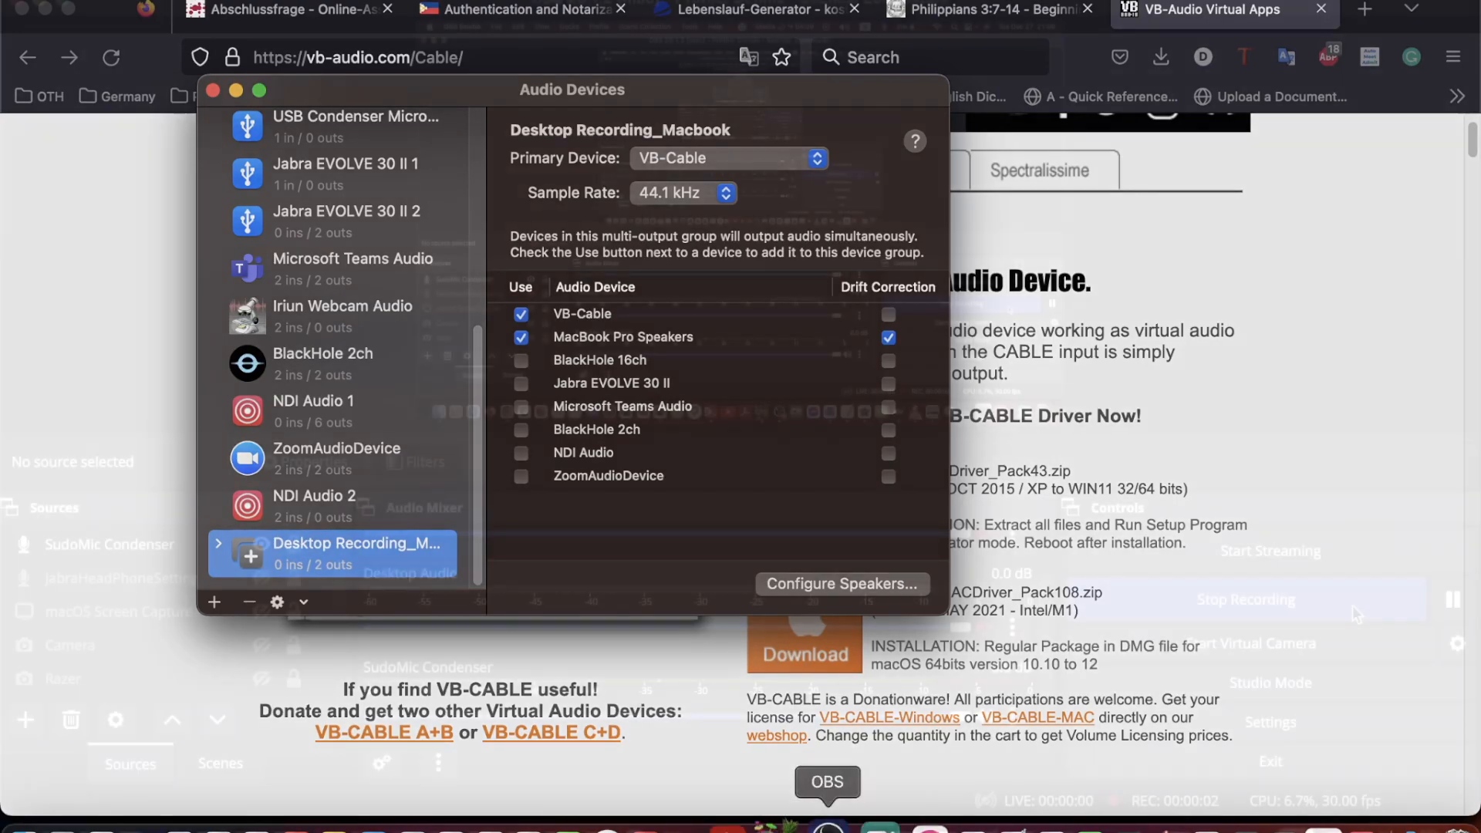
Switch to OBS and view the available Mic/Auxiliary Audio devices in the audio settings, leaving the settings without changes
{"action": "left_click", "coordinate": [838, 824]}
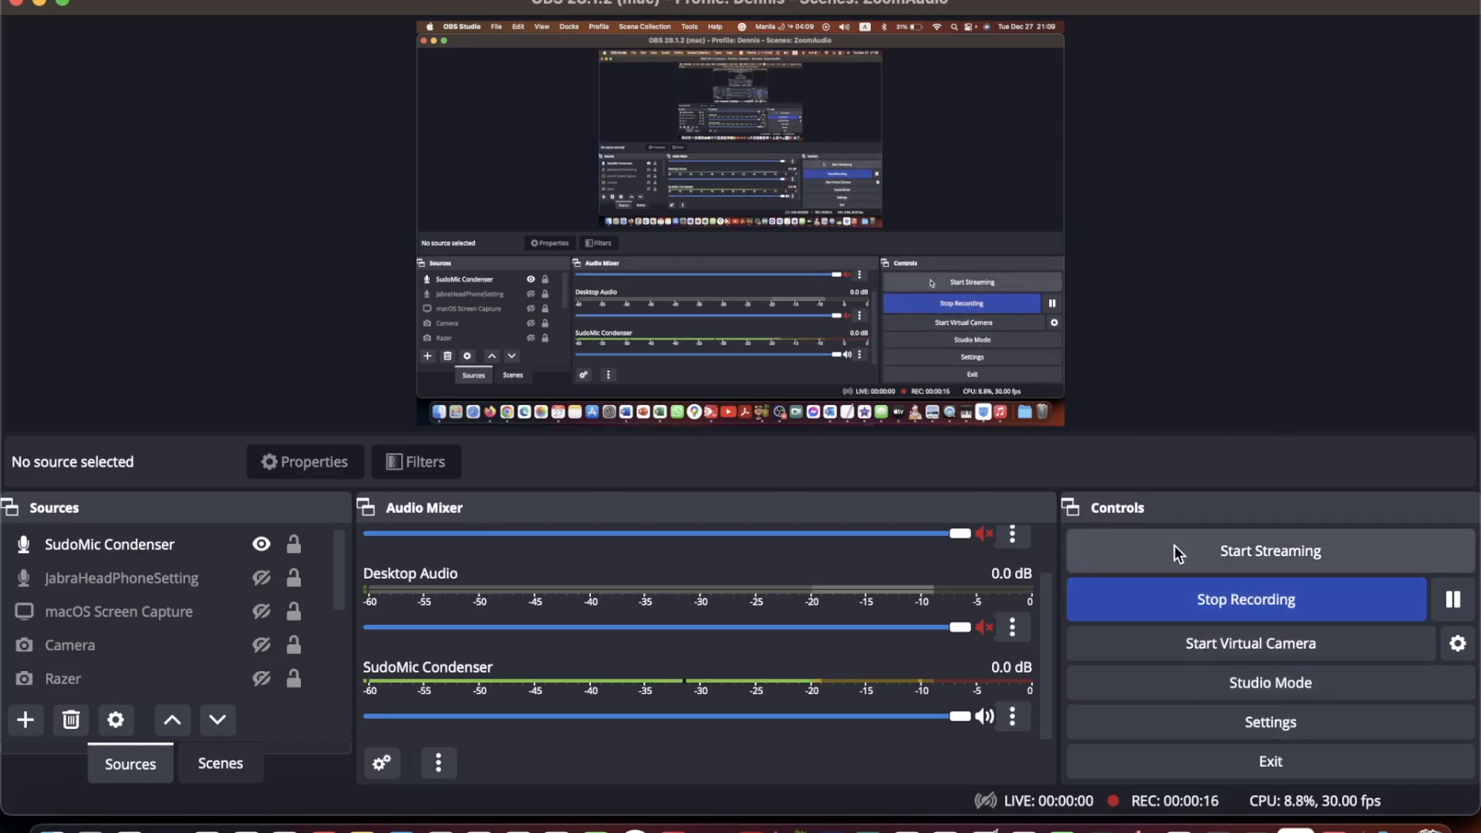
{"action": "left_click", "coordinate": [1265, 721]}
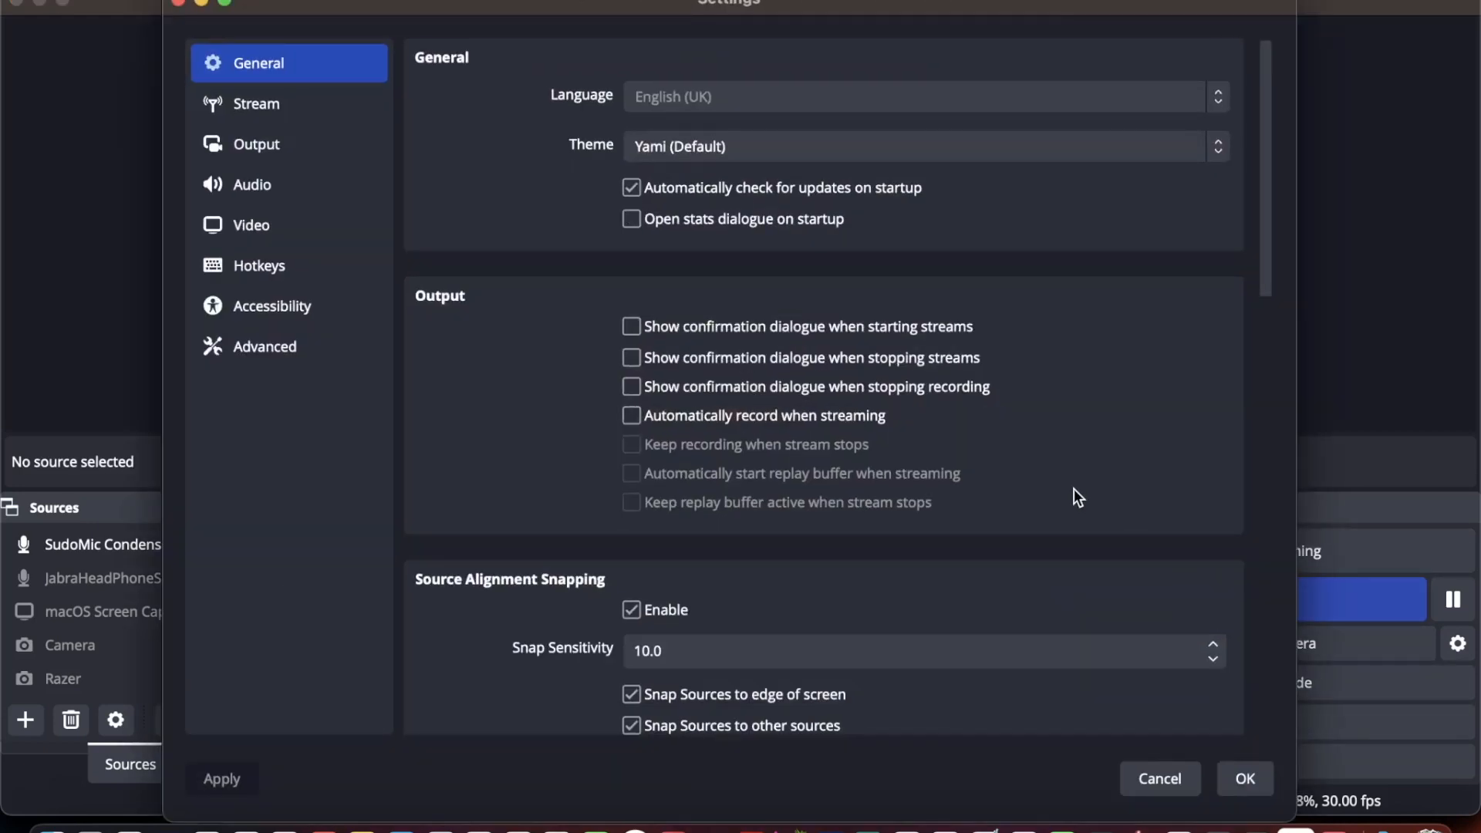
{"action": "left_click", "coordinate": [285, 194]}
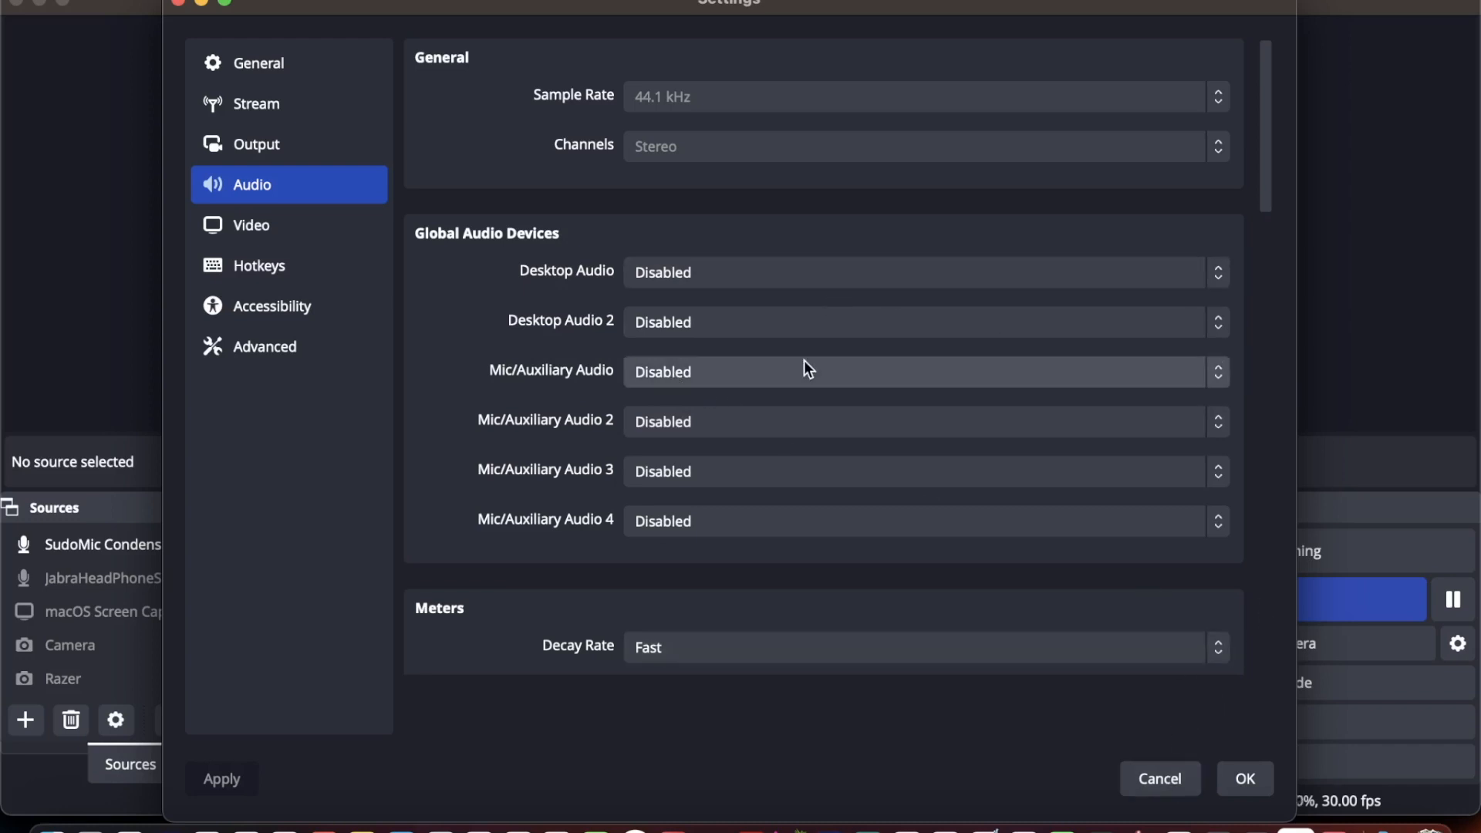
{"action": "left_click", "coordinate": [774, 381]}
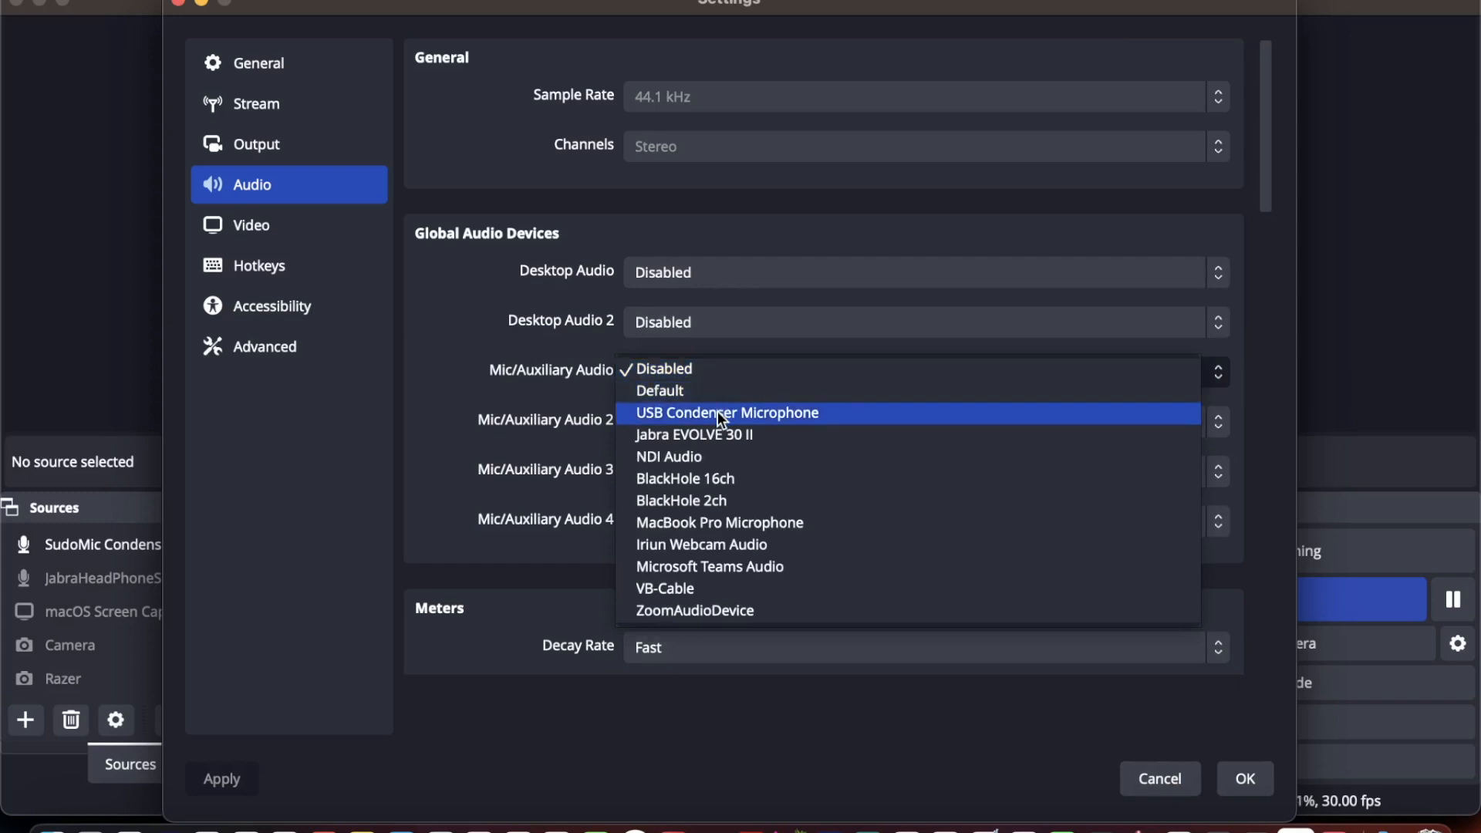
{"action": "left_click", "coordinate": [1169, 781]}
{"action": "left_click", "coordinate": [1168, 779]}
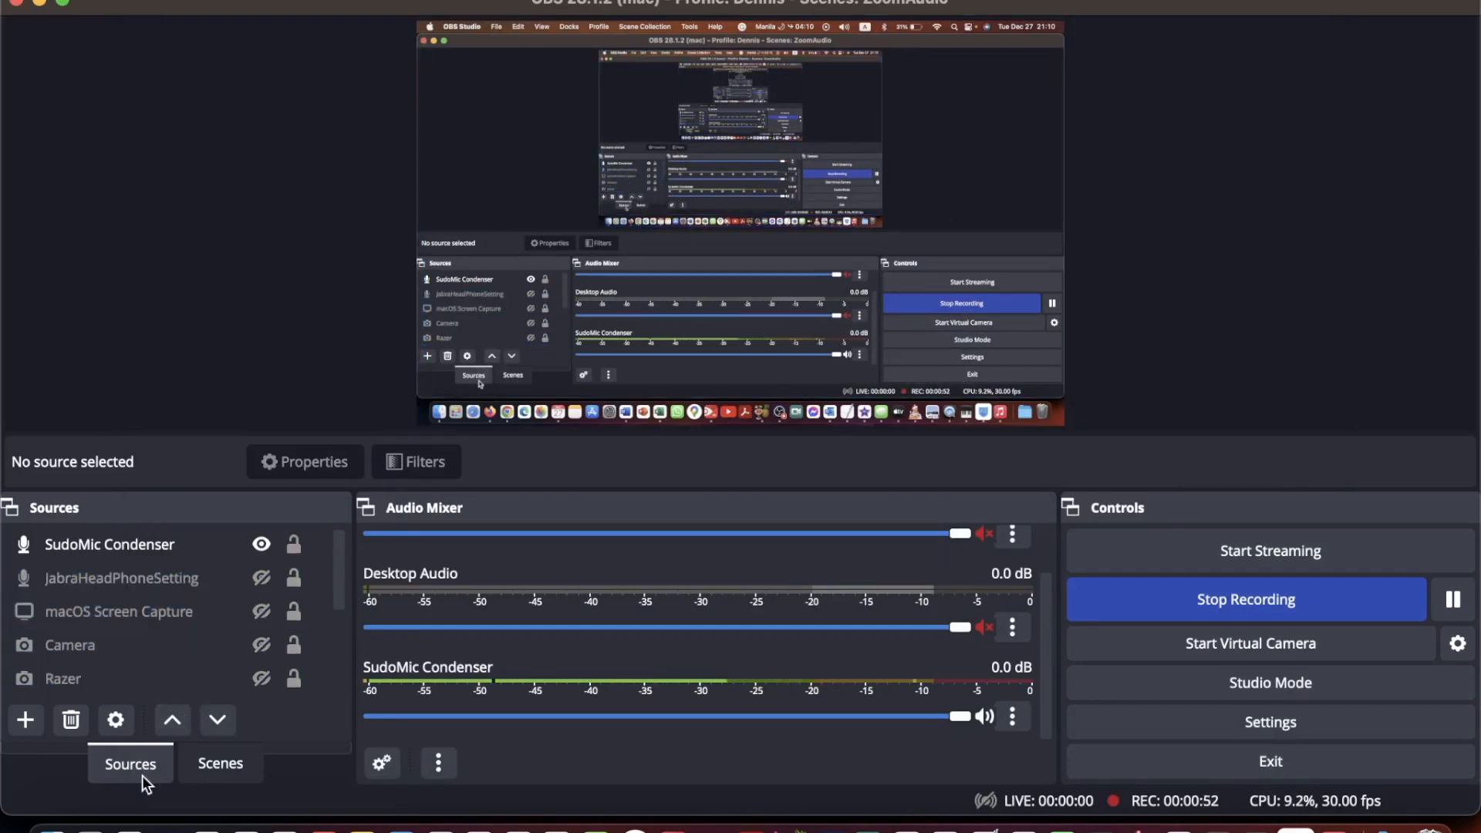
Look through the scene list, the DesktopRecording scene's sources and the source types that can be added
{"action": "left_click", "coordinate": [207, 770]}
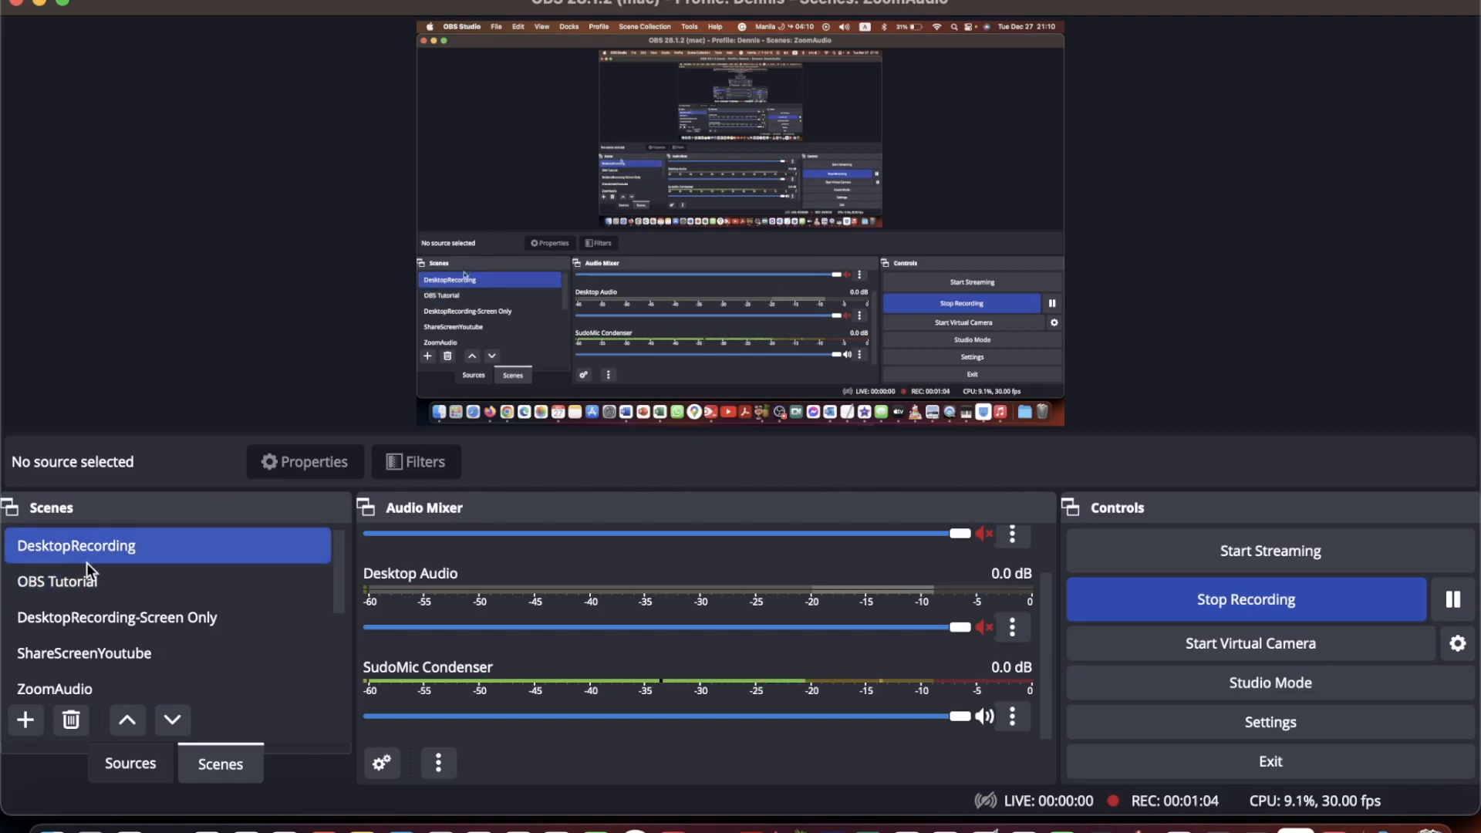
{"action": "left_click", "coordinate": [137, 769]}
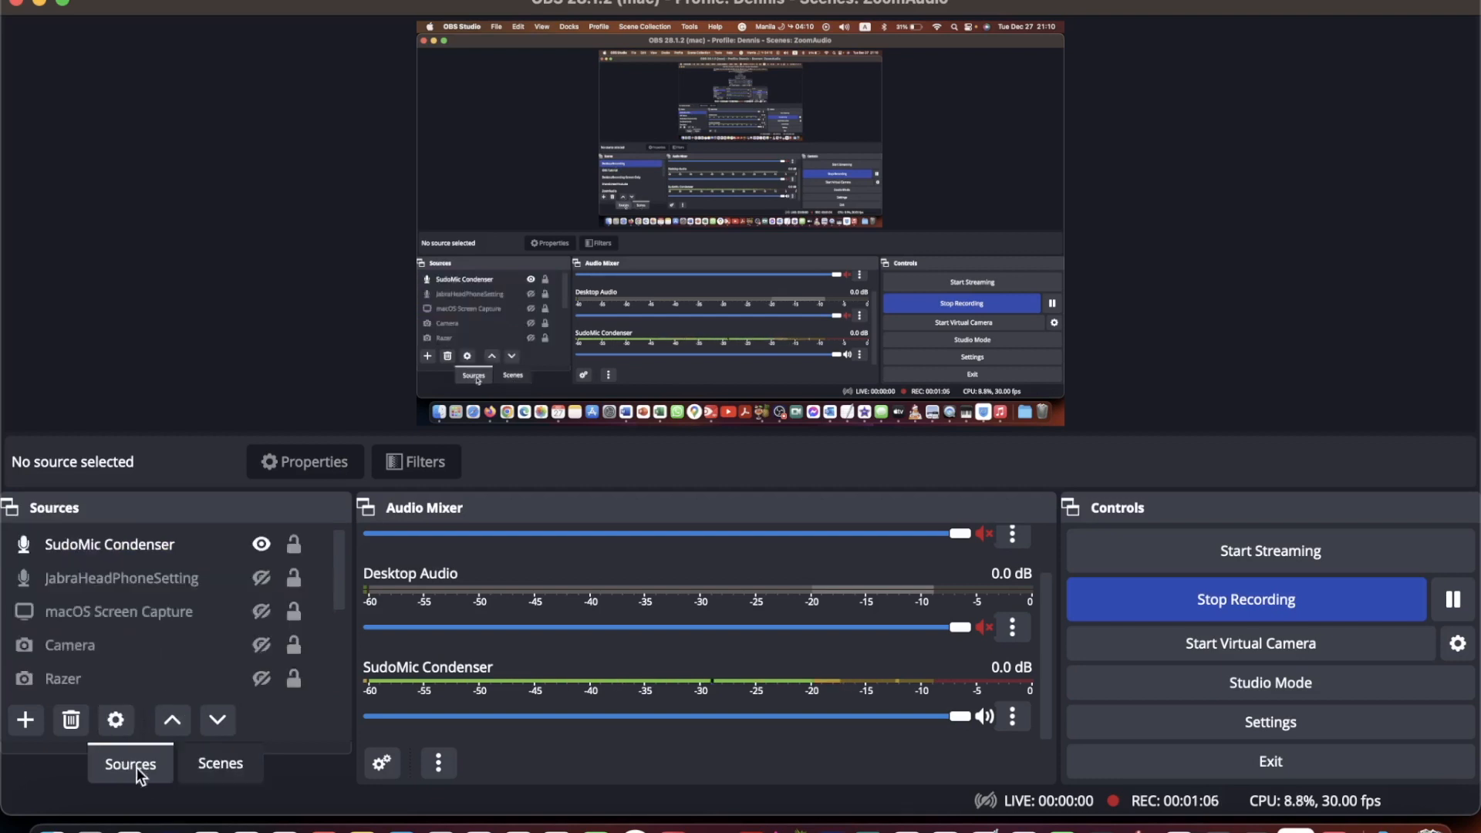
{"action": "left_click", "coordinate": [164, 618]}
{"action": "scroll", "coordinate": [163, 621], "scroll_direction": "up", "scroll_amount": 3}
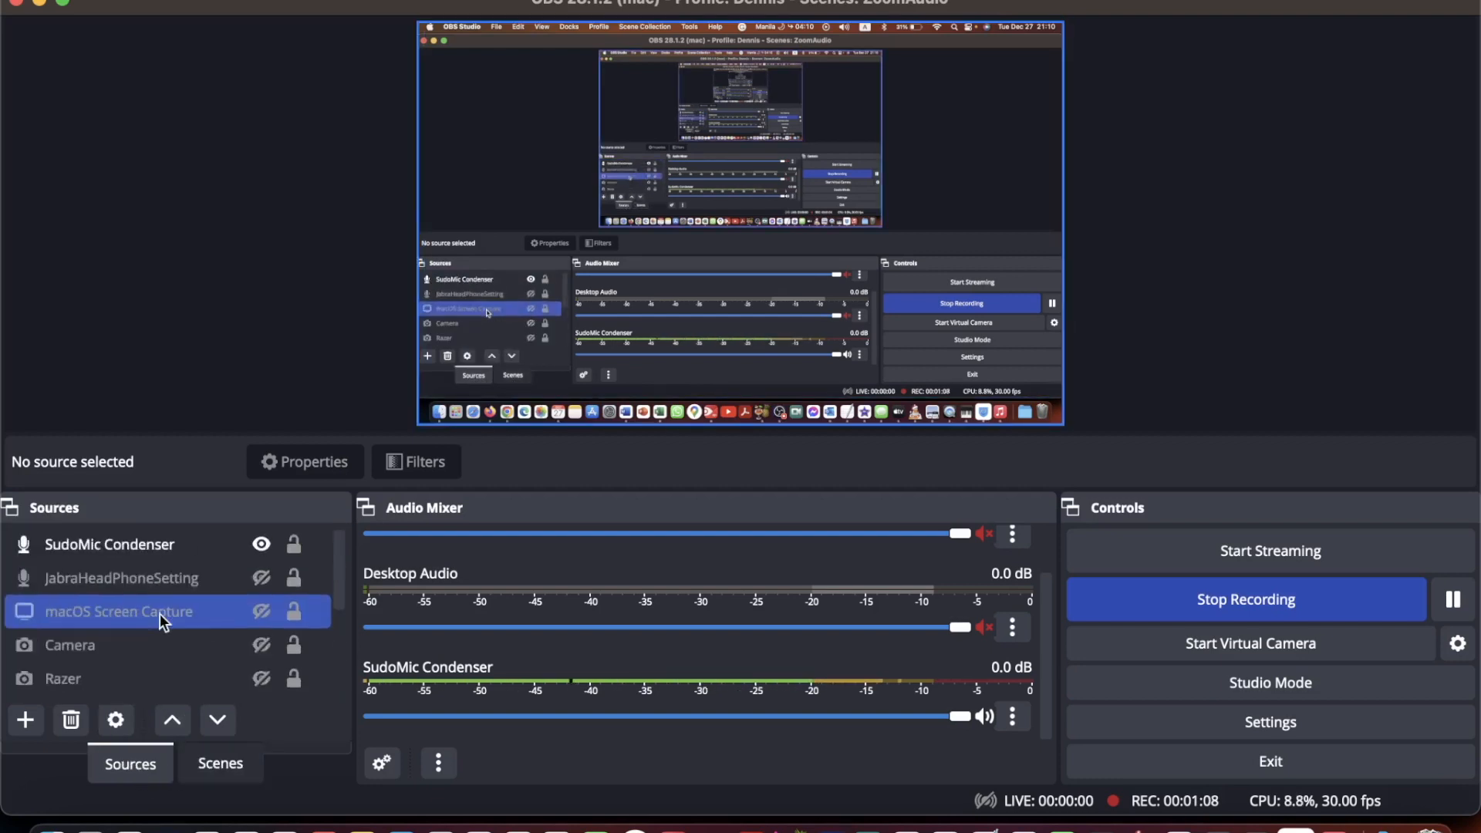
{"action": "scroll", "coordinate": [173, 605], "scroll_direction": "down", "scroll_amount": 5}
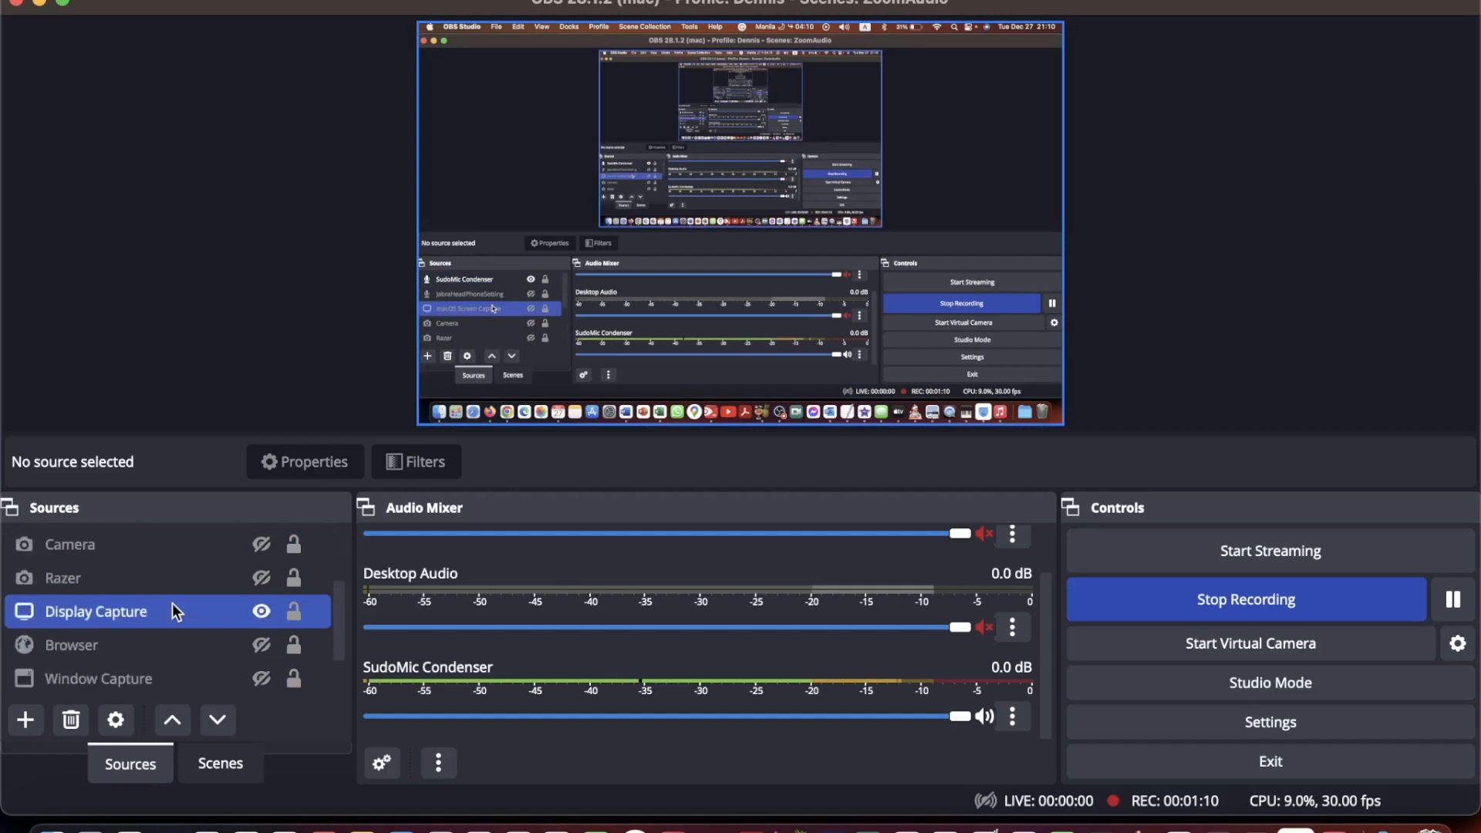
{"action": "left_click", "coordinate": [129, 687]}
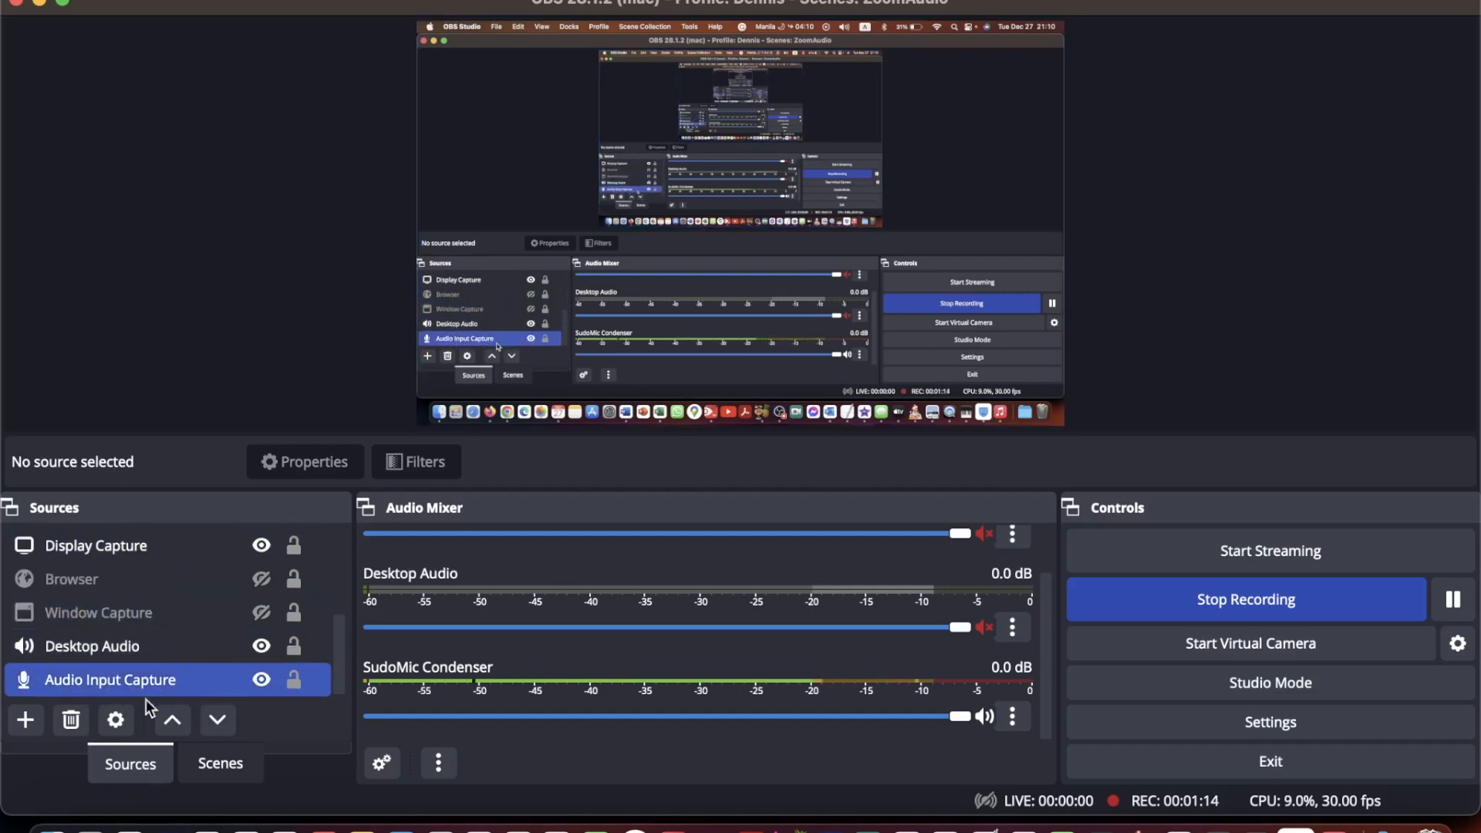
{"action": "left_click", "coordinate": [28, 726]}
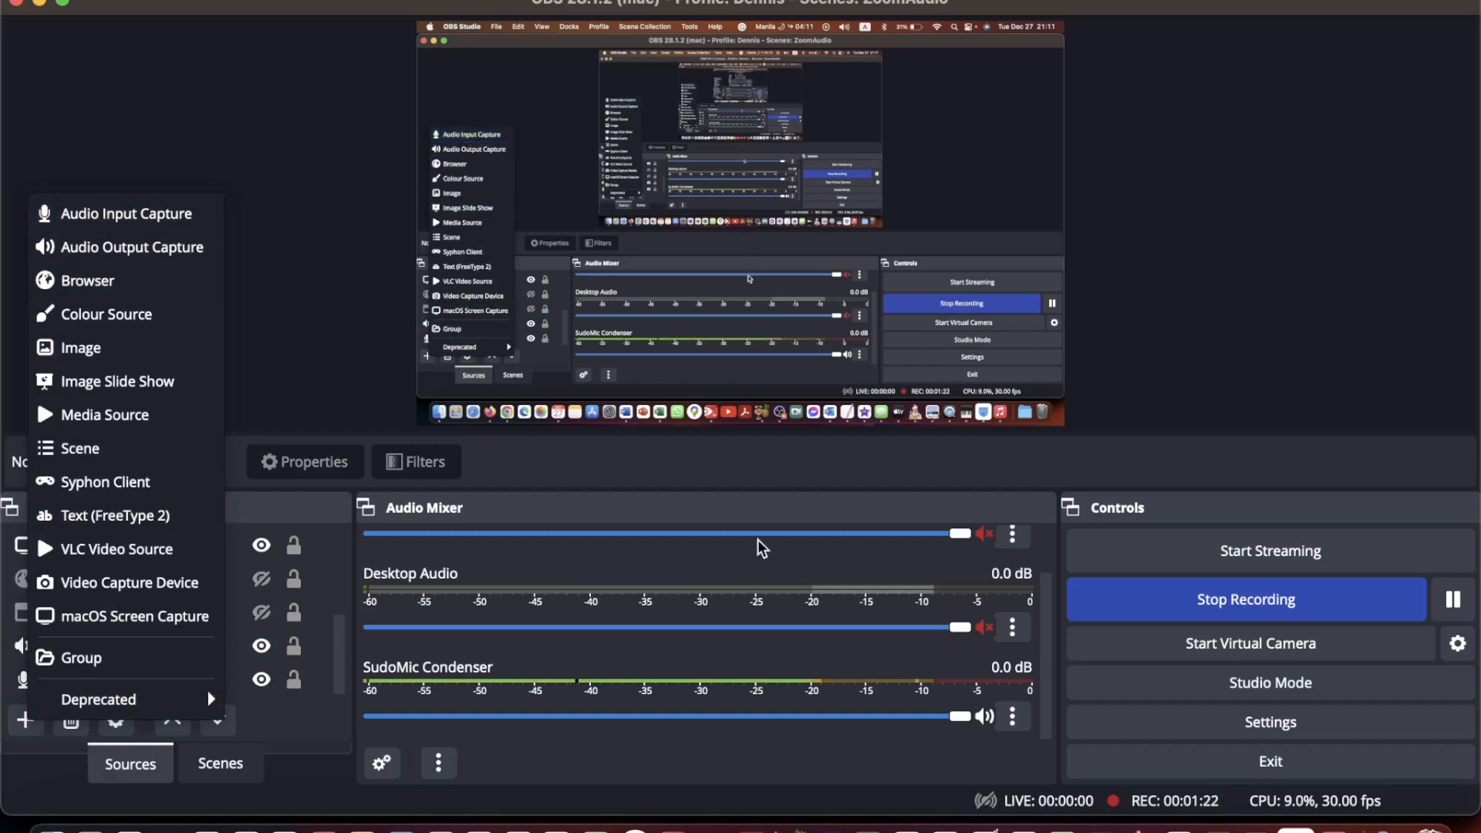
{"action": "left_click", "coordinate": [866, 486]}
Check which device the Audio Input Capture source uses in its properties, without changing it
{"action": "scroll", "coordinate": [1043, 584], "scroll_direction": "up", "scroll_amount": 2}
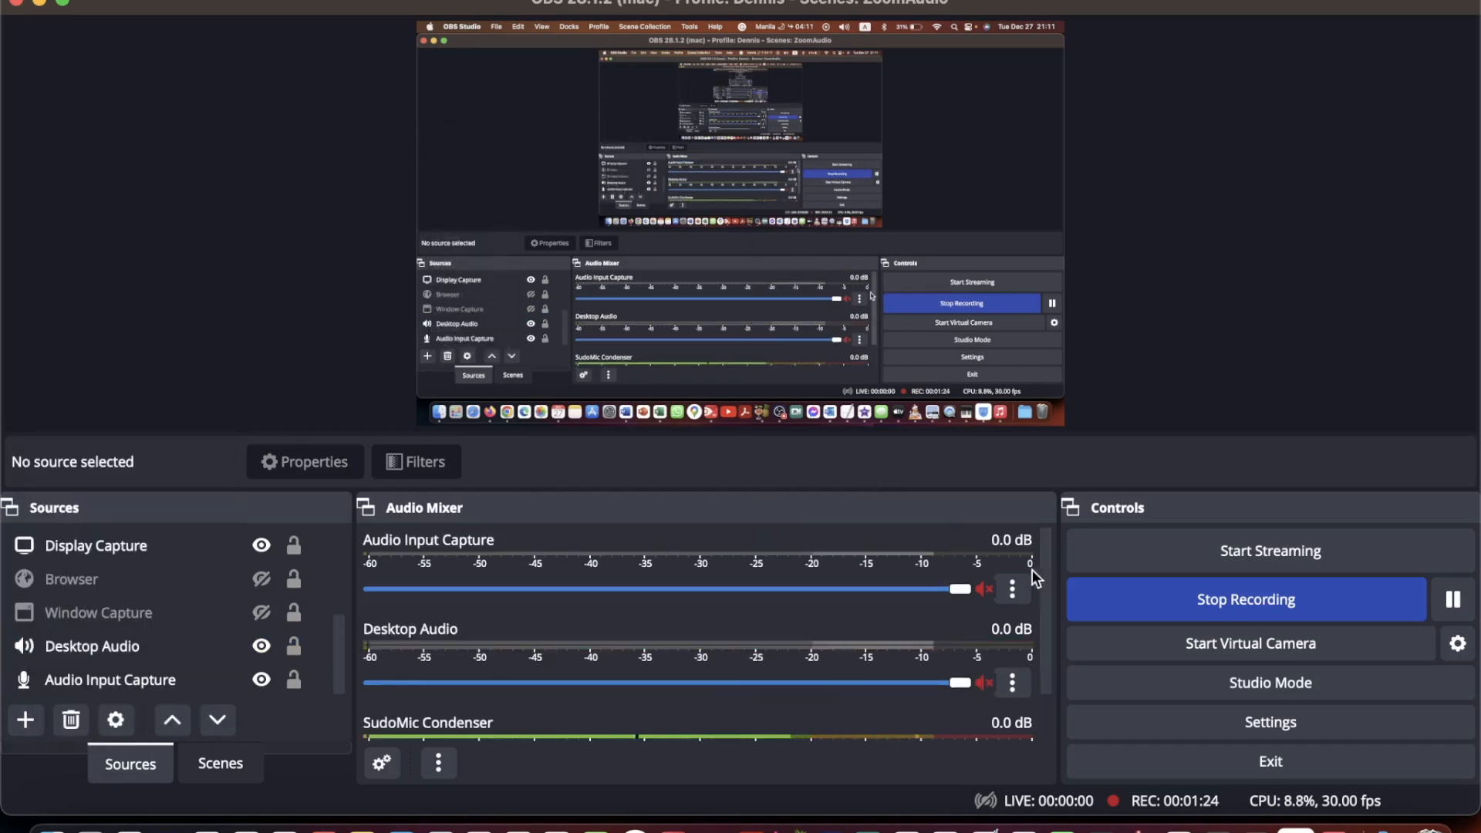
{"action": "left_click", "coordinate": [1012, 591]}
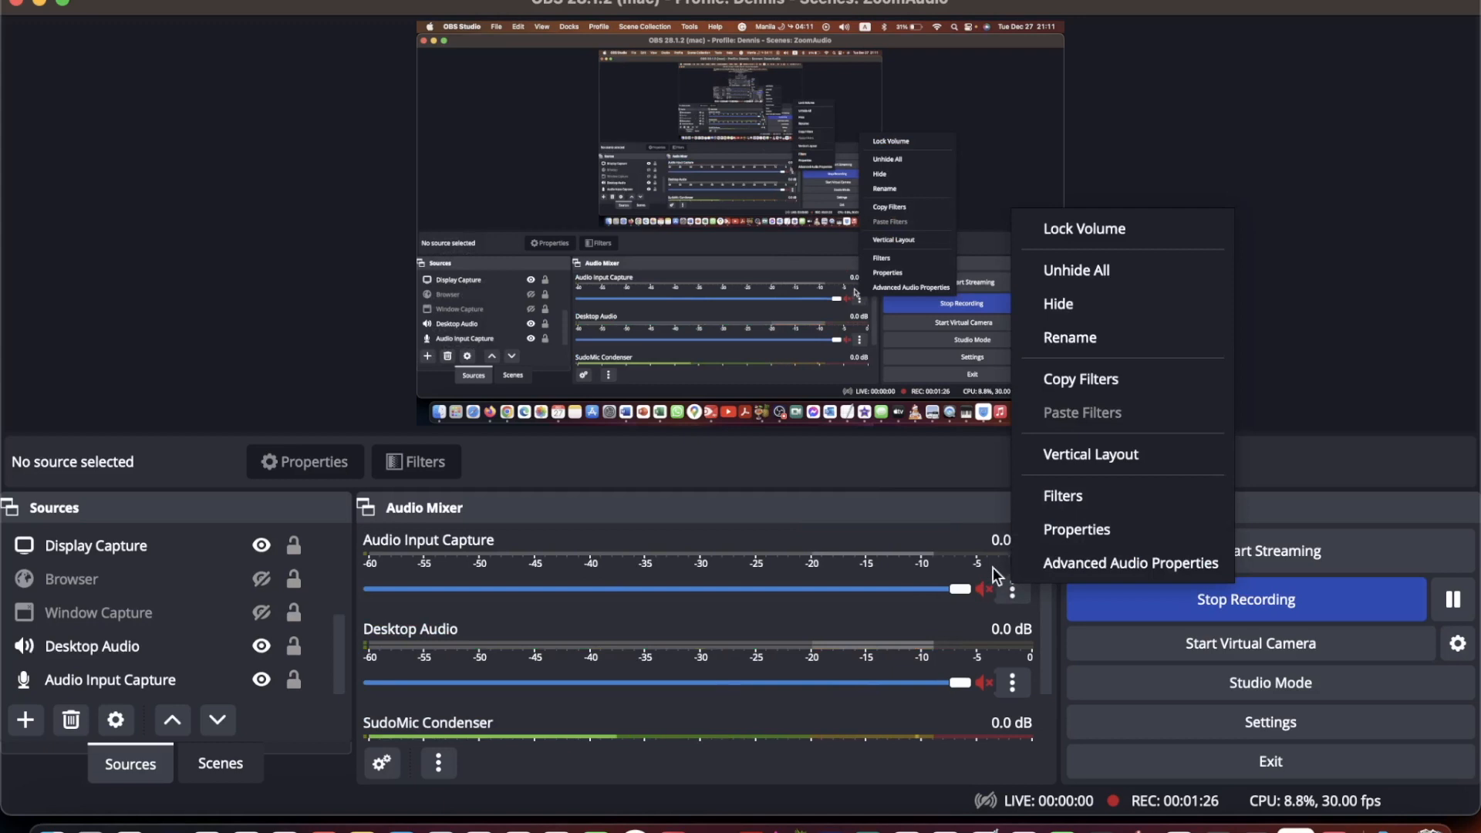
{"action": "left_click", "coordinate": [1020, 592]}
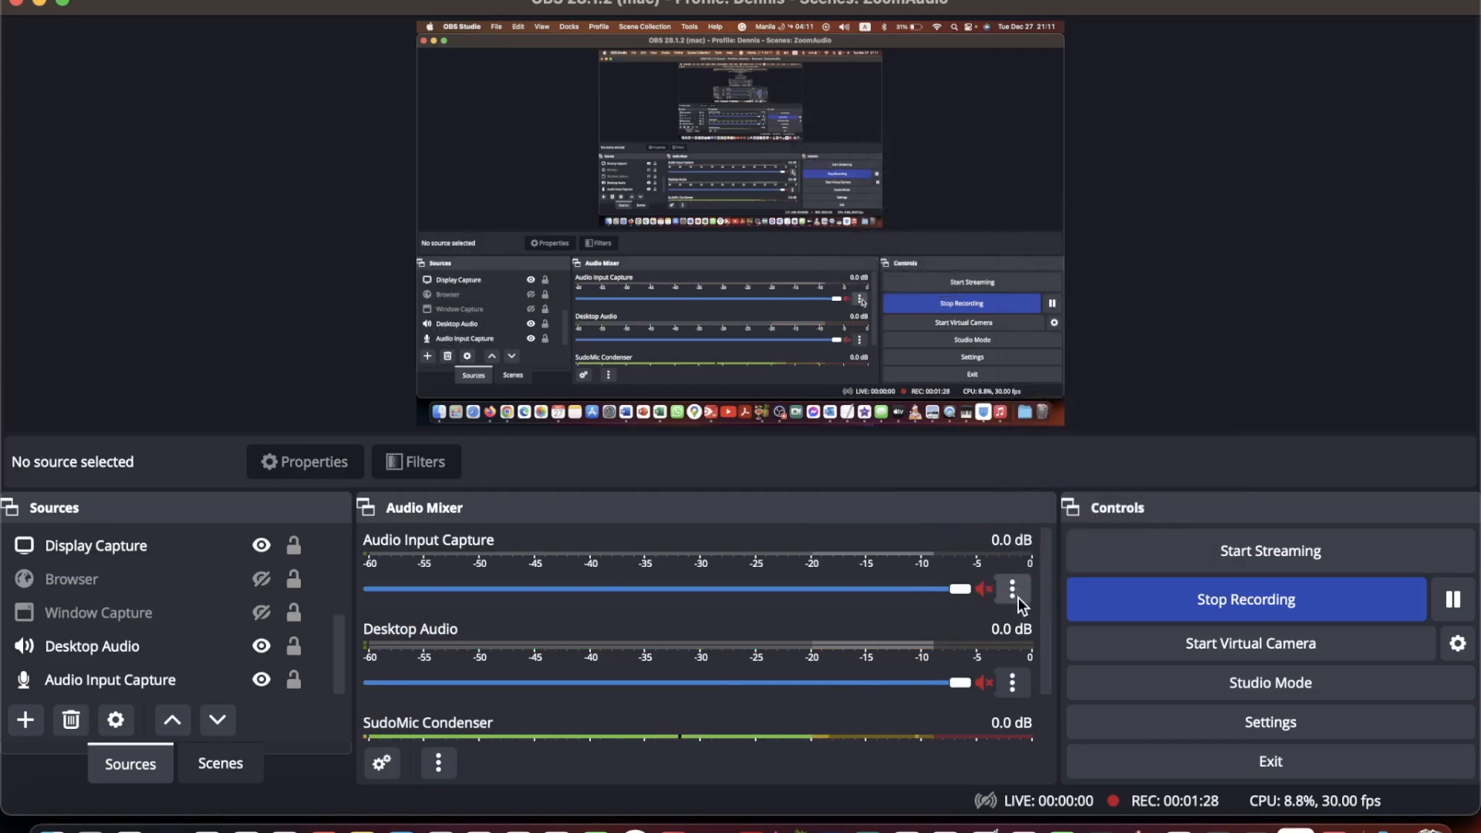
{"action": "left_click", "coordinate": [1017, 590]}
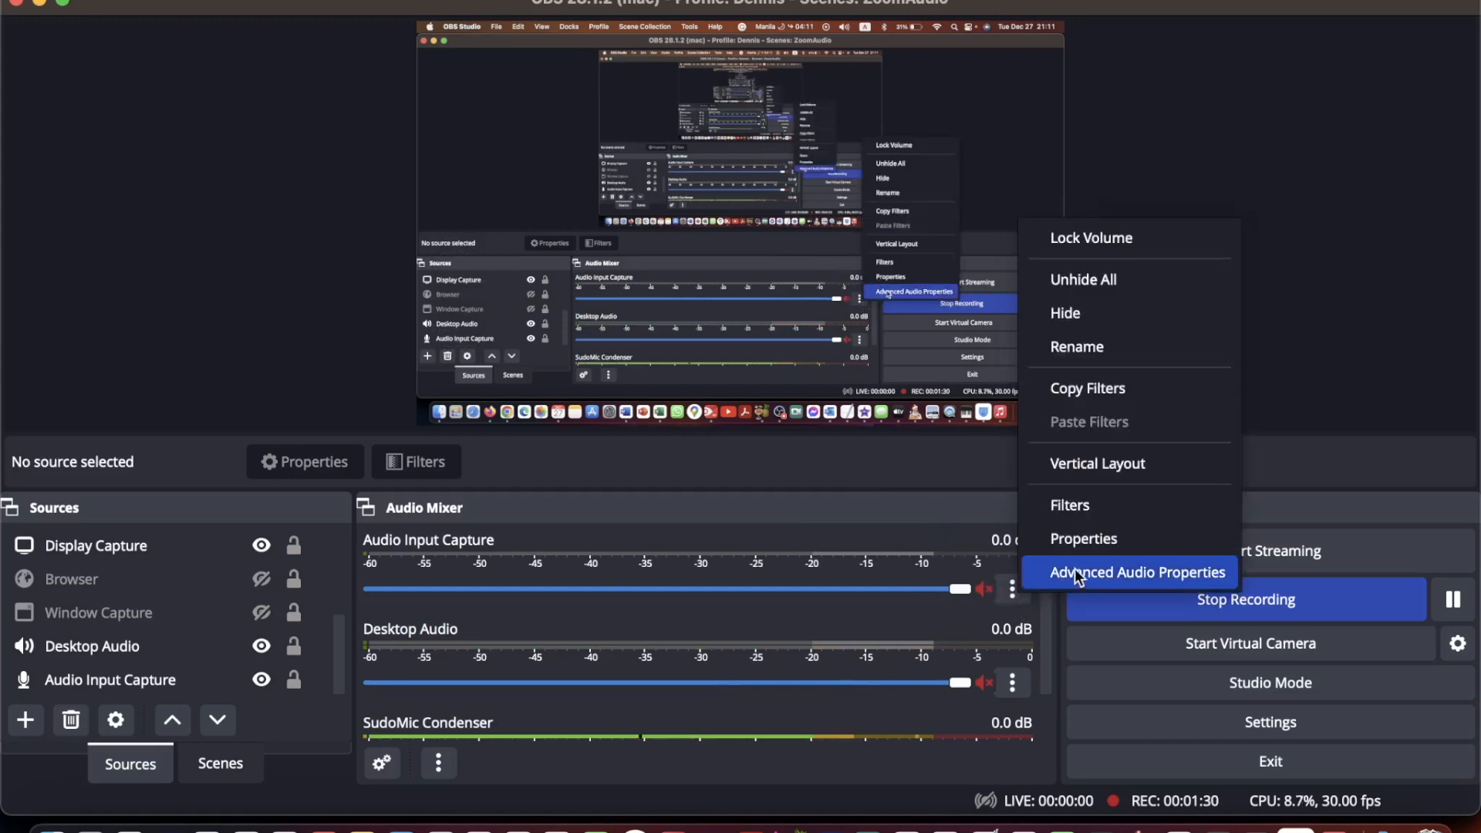
{"action": "left_click", "coordinate": [1080, 540]}
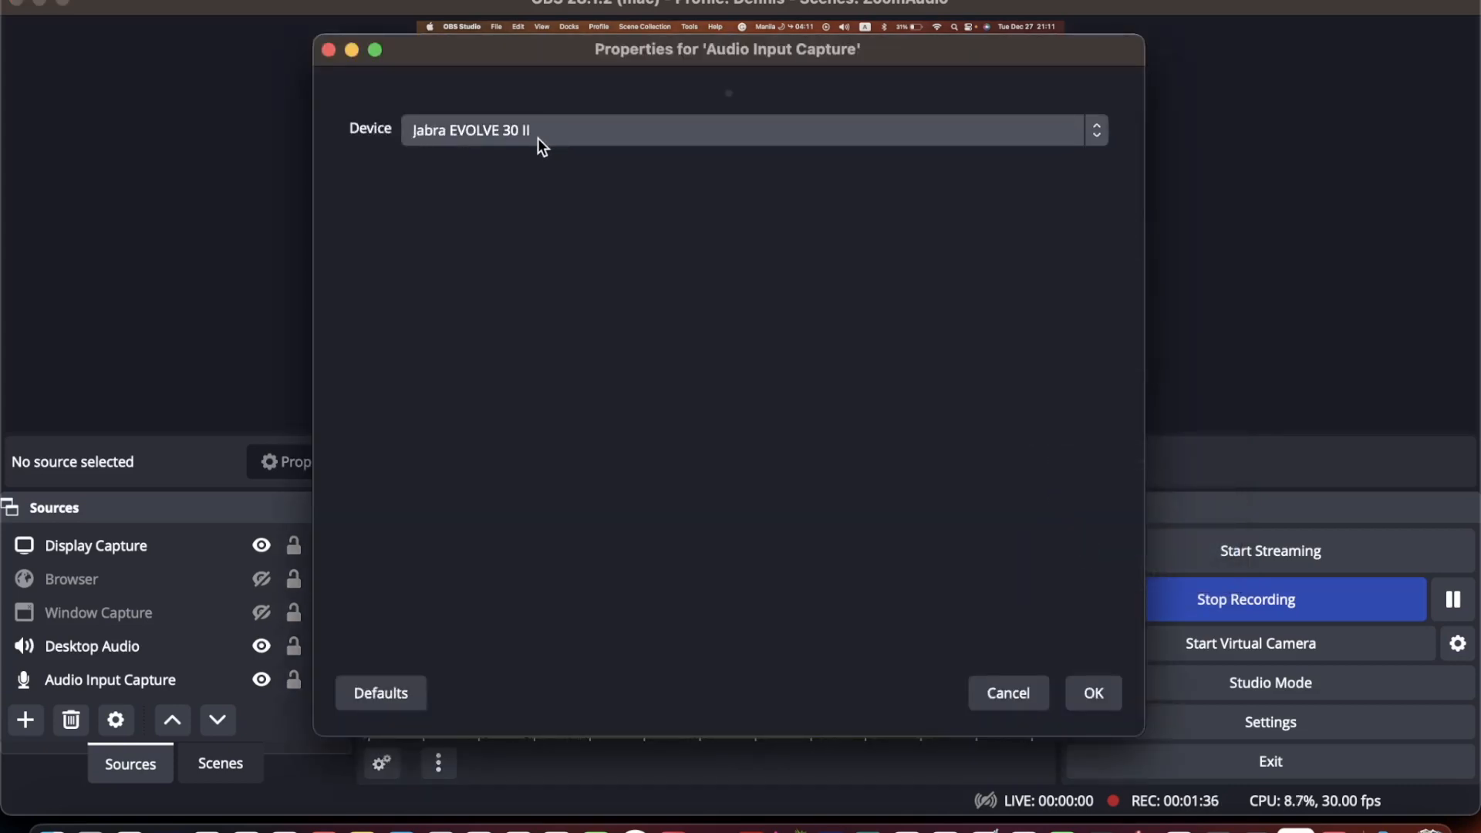
{"action": "left_click", "coordinate": [1029, 696]}
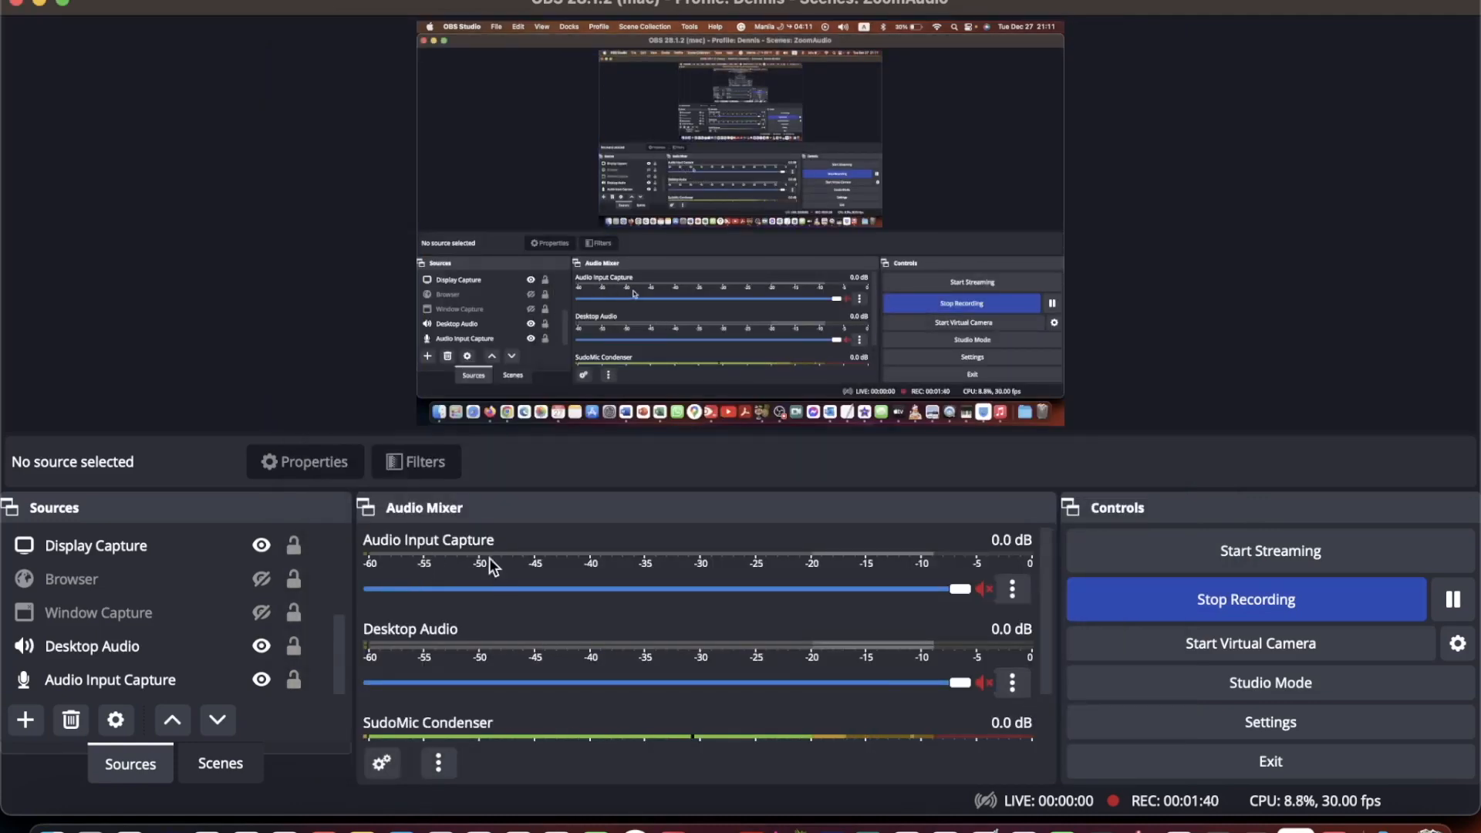
Check which device the SudoMic Condenser source uses in its properties
{"action": "scroll", "coordinate": [449, 703], "scroll_direction": "down", "scroll_amount": 2}
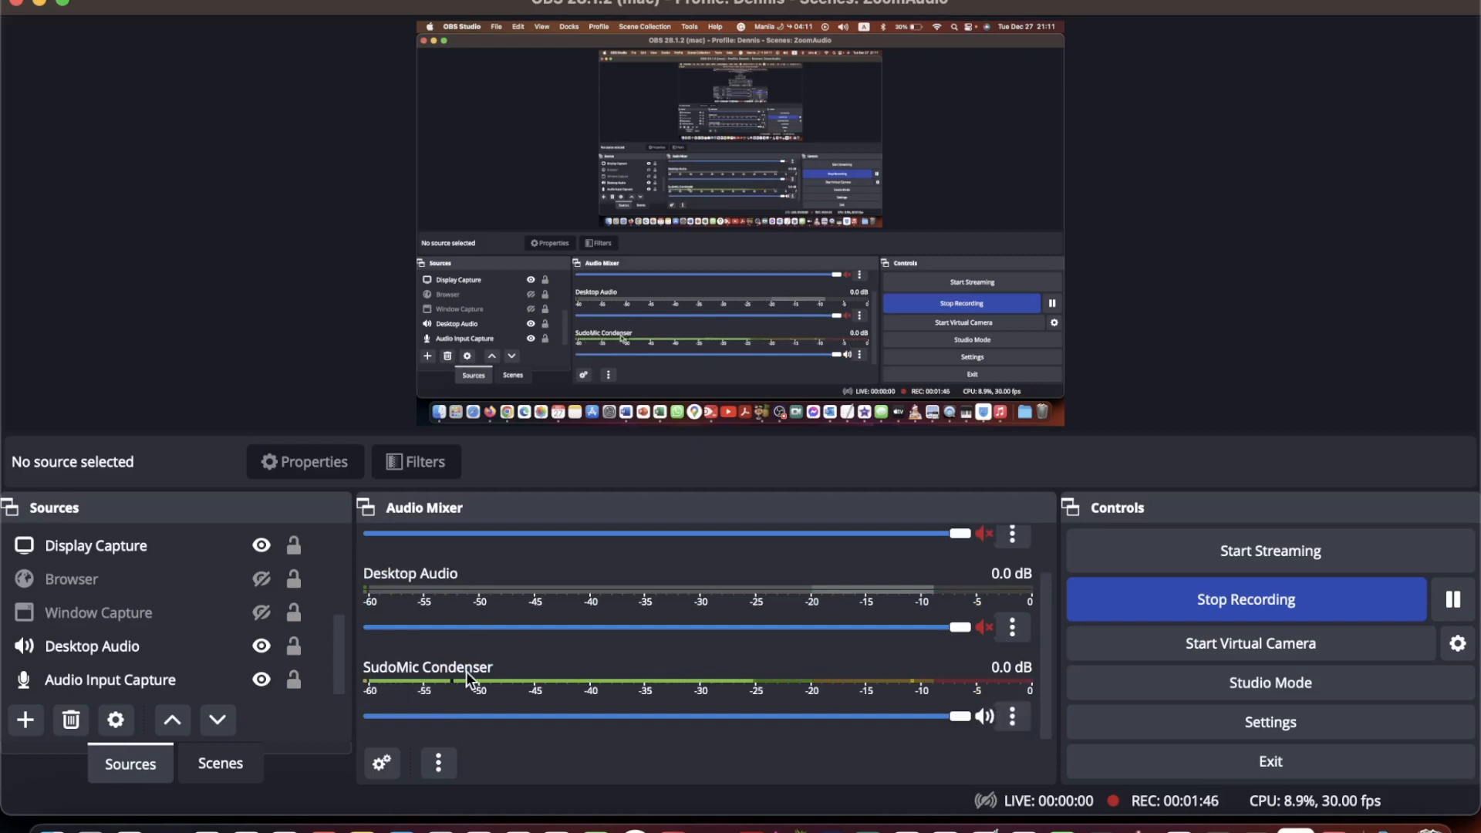
{"action": "left_click", "coordinate": [1014, 717]}
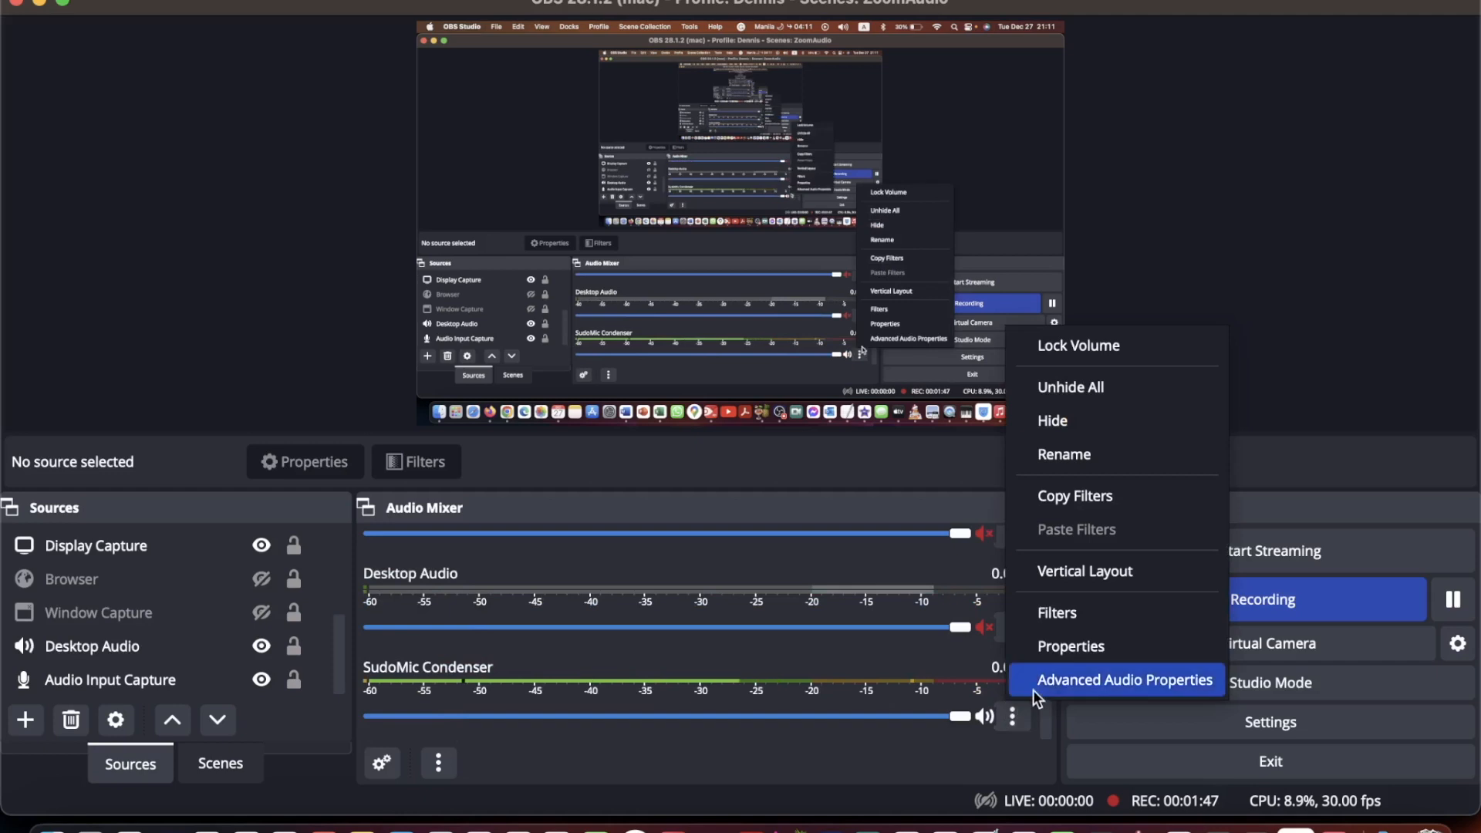
{"action": "left_click", "coordinate": [1044, 647]}
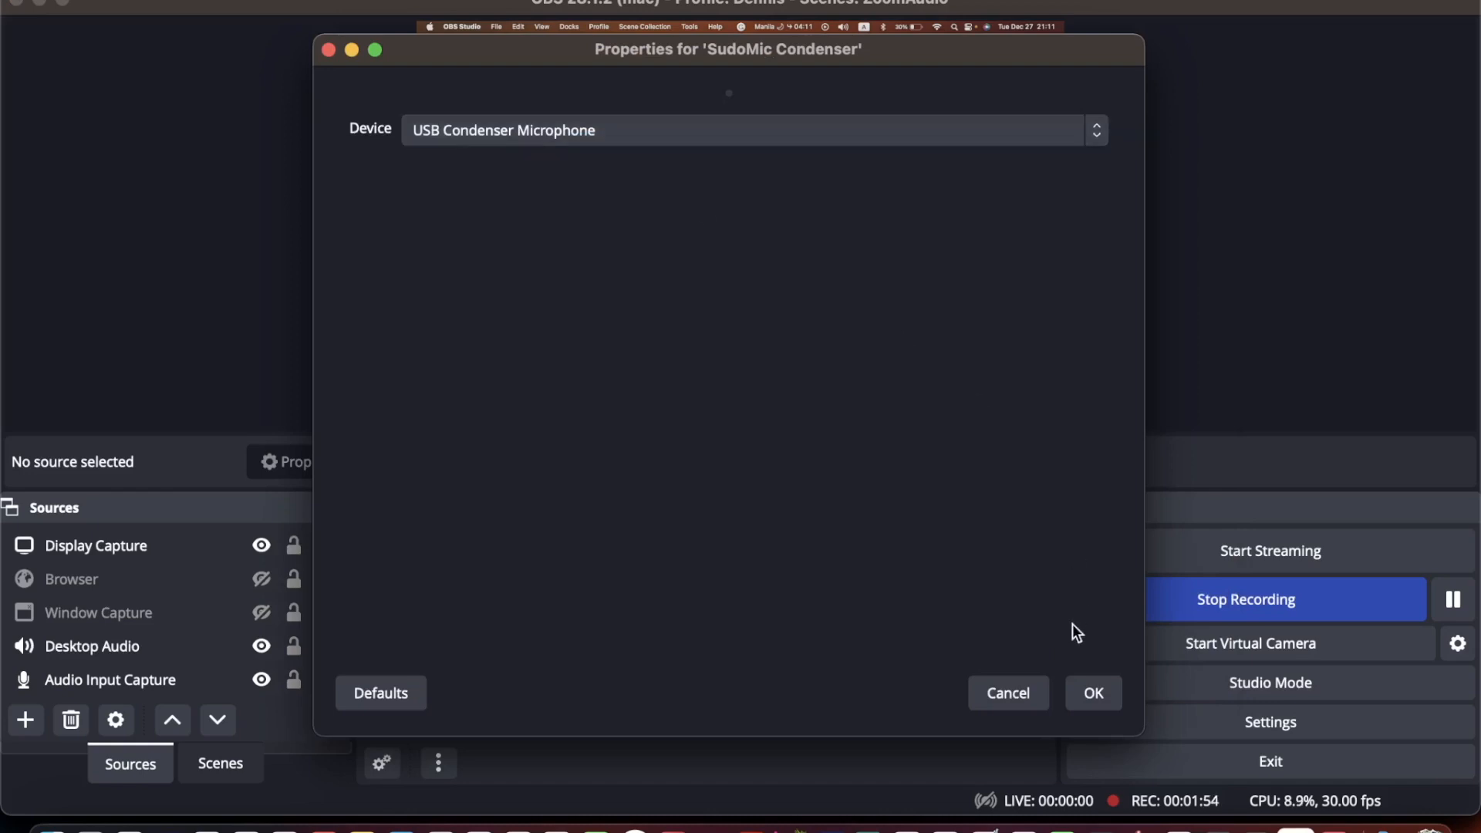
{"action": "left_click", "coordinate": [1093, 693]}
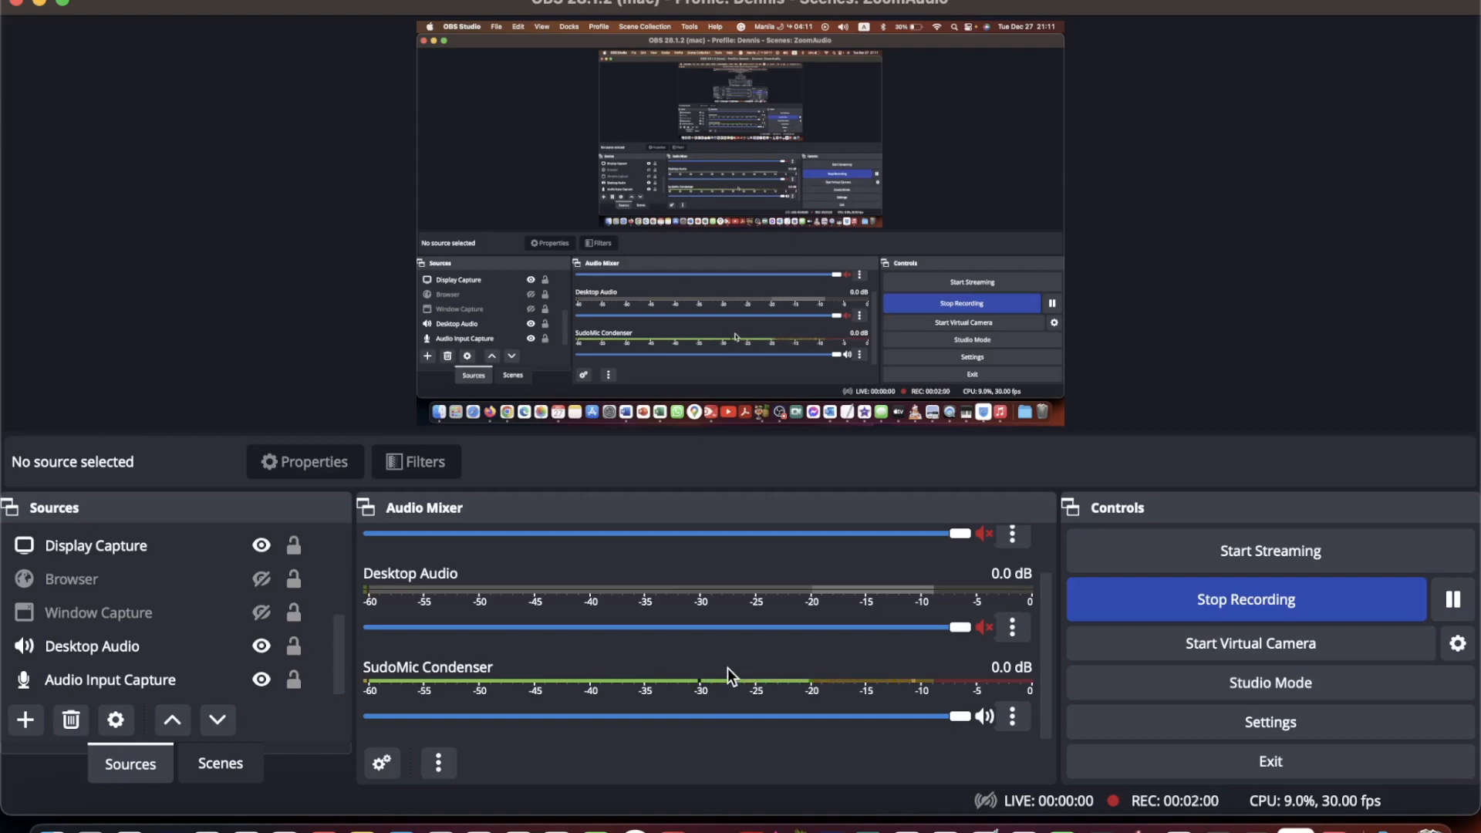
Review the streaming and recording options in the output settings, including bitrates, recording path, quality, format and encoder
{"action": "left_click", "coordinate": [1262, 723]}
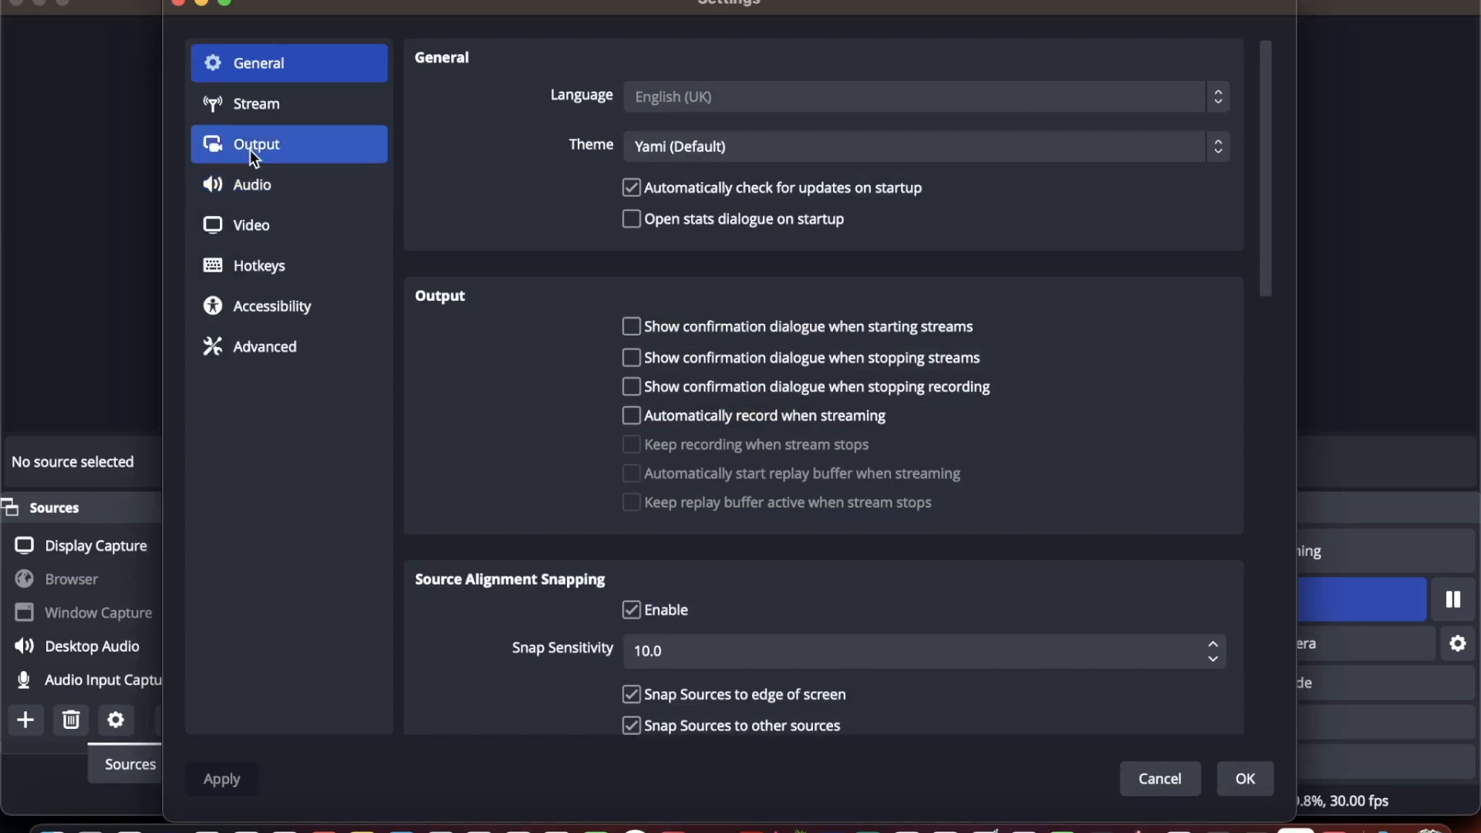
{"action": "left_click", "coordinate": [250, 149]}
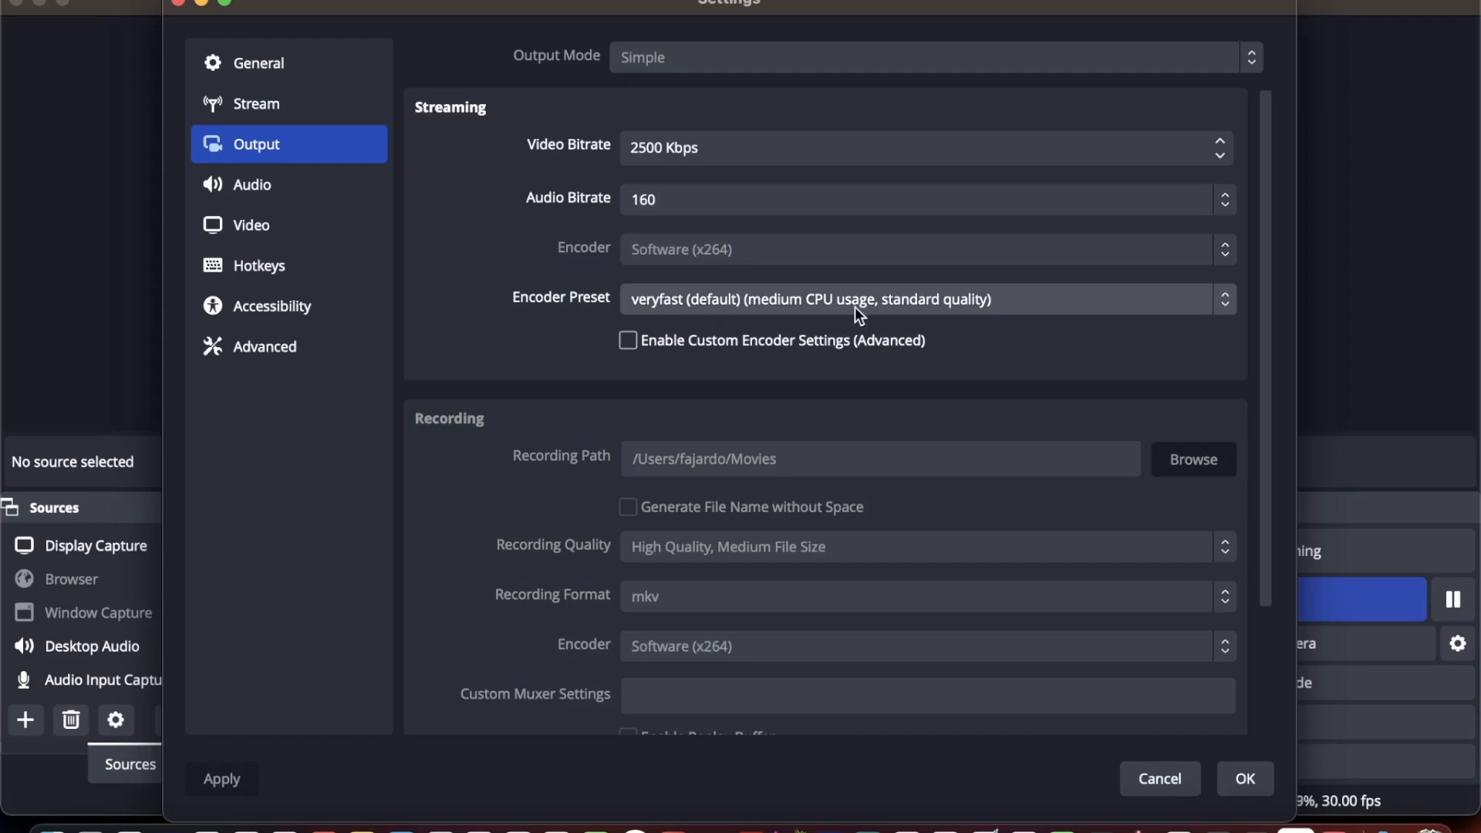
{"action": "scroll", "coordinate": [584, 414], "scroll_direction": "down", "scroll_amount": 3}
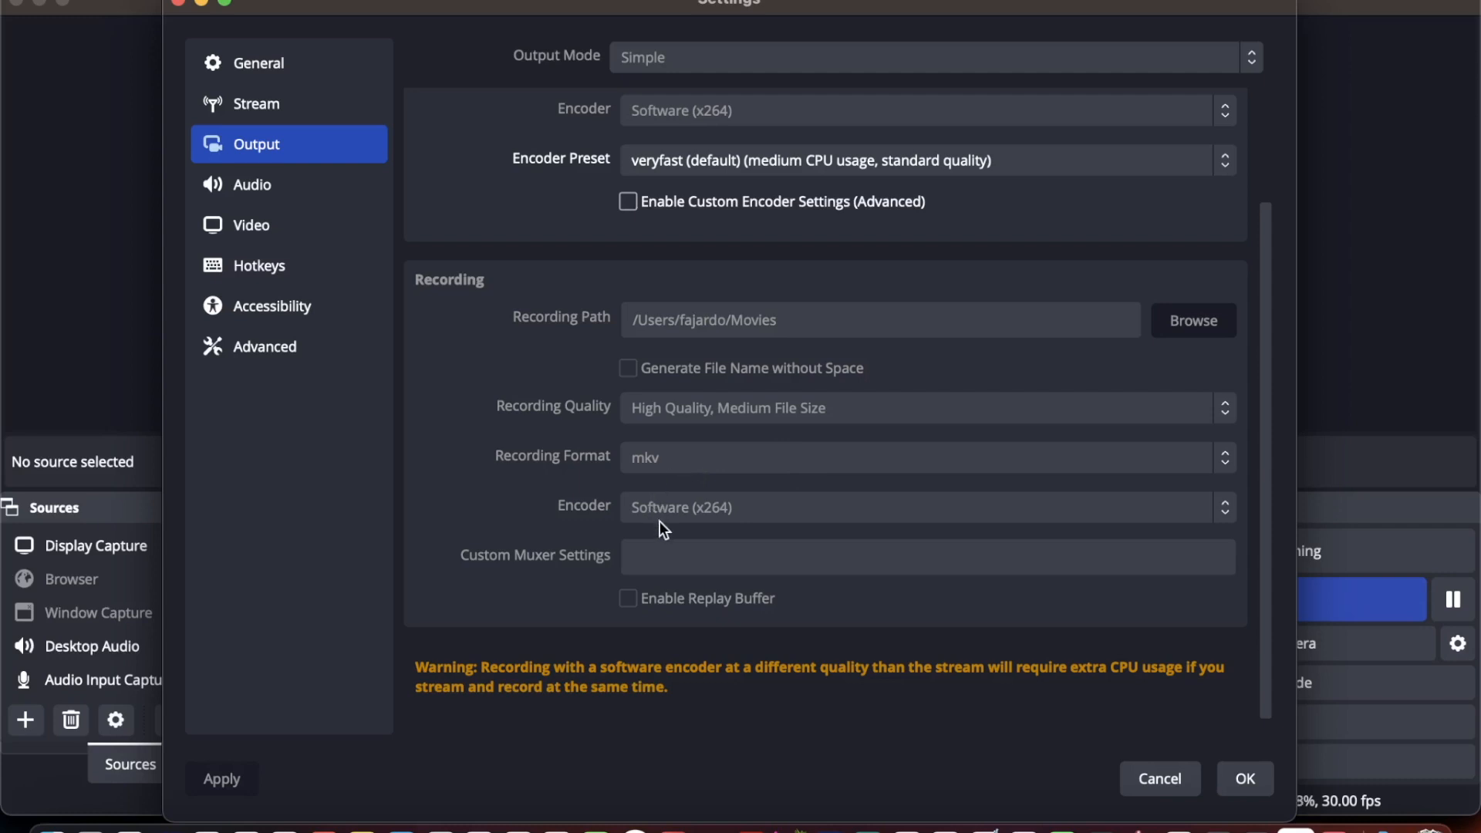
{"action": "scroll", "coordinate": [746, 529], "scroll_direction": "down", "scroll_amount": 1}
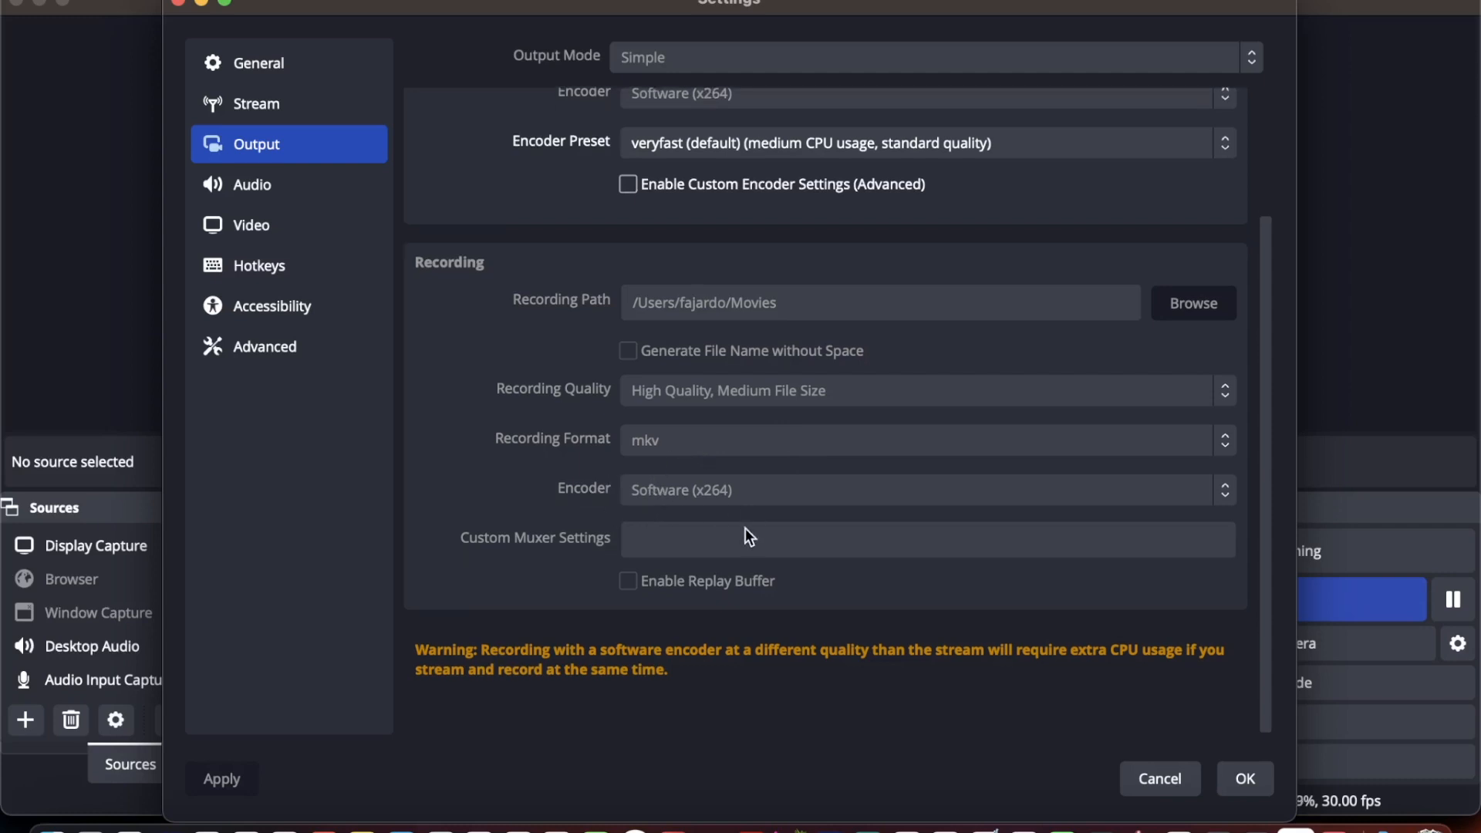
{"action": "scroll", "coordinate": [746, 530], "scroll_direction": "up", "scroll_amount": 5}
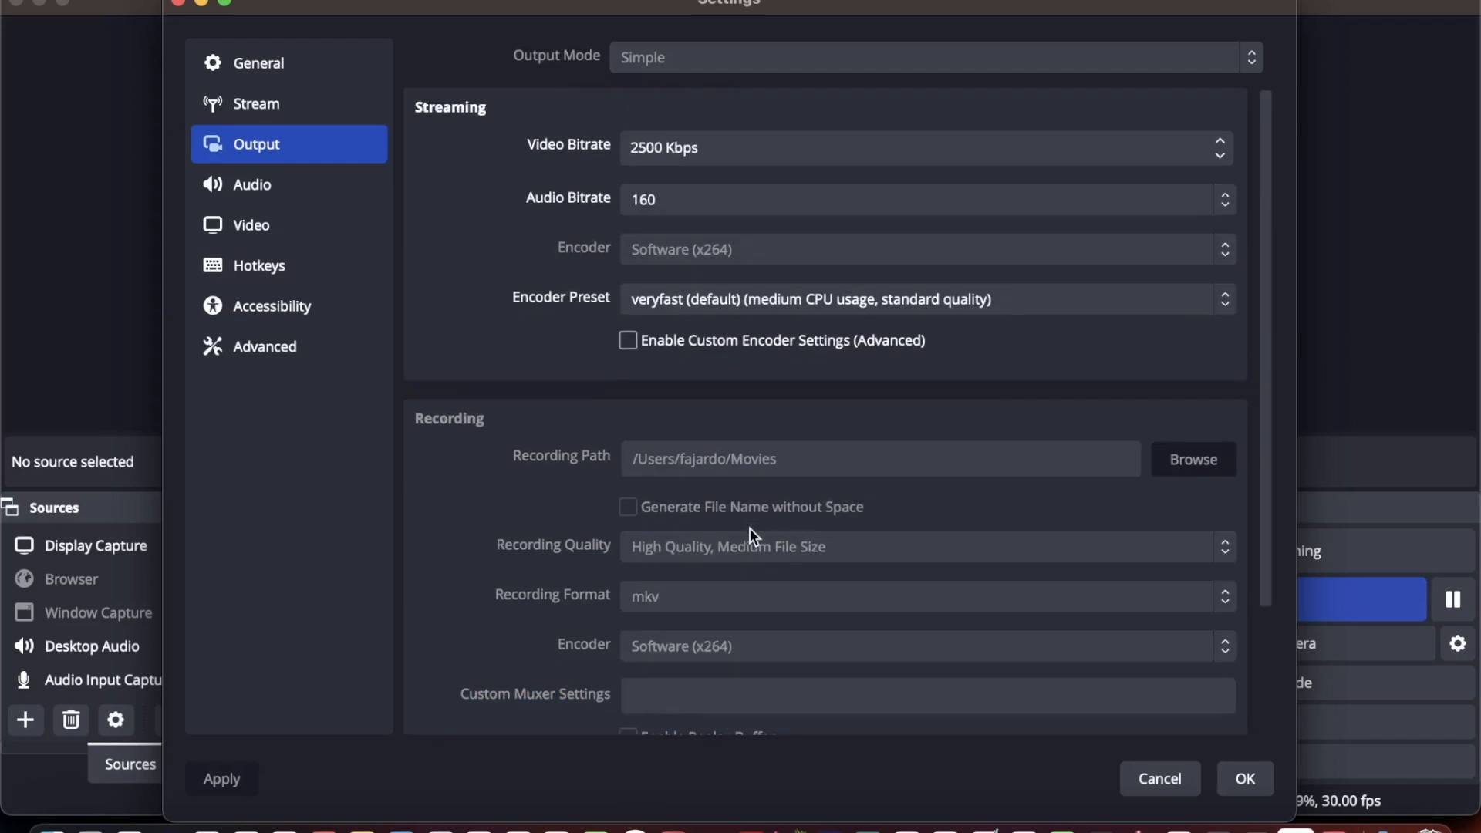
Review the advanced settings, including the video colour options, recording filename format, automatic remux to mp4, stream delay and reconnect options
{"action": "left_click", "coordinate": [262, 338]}
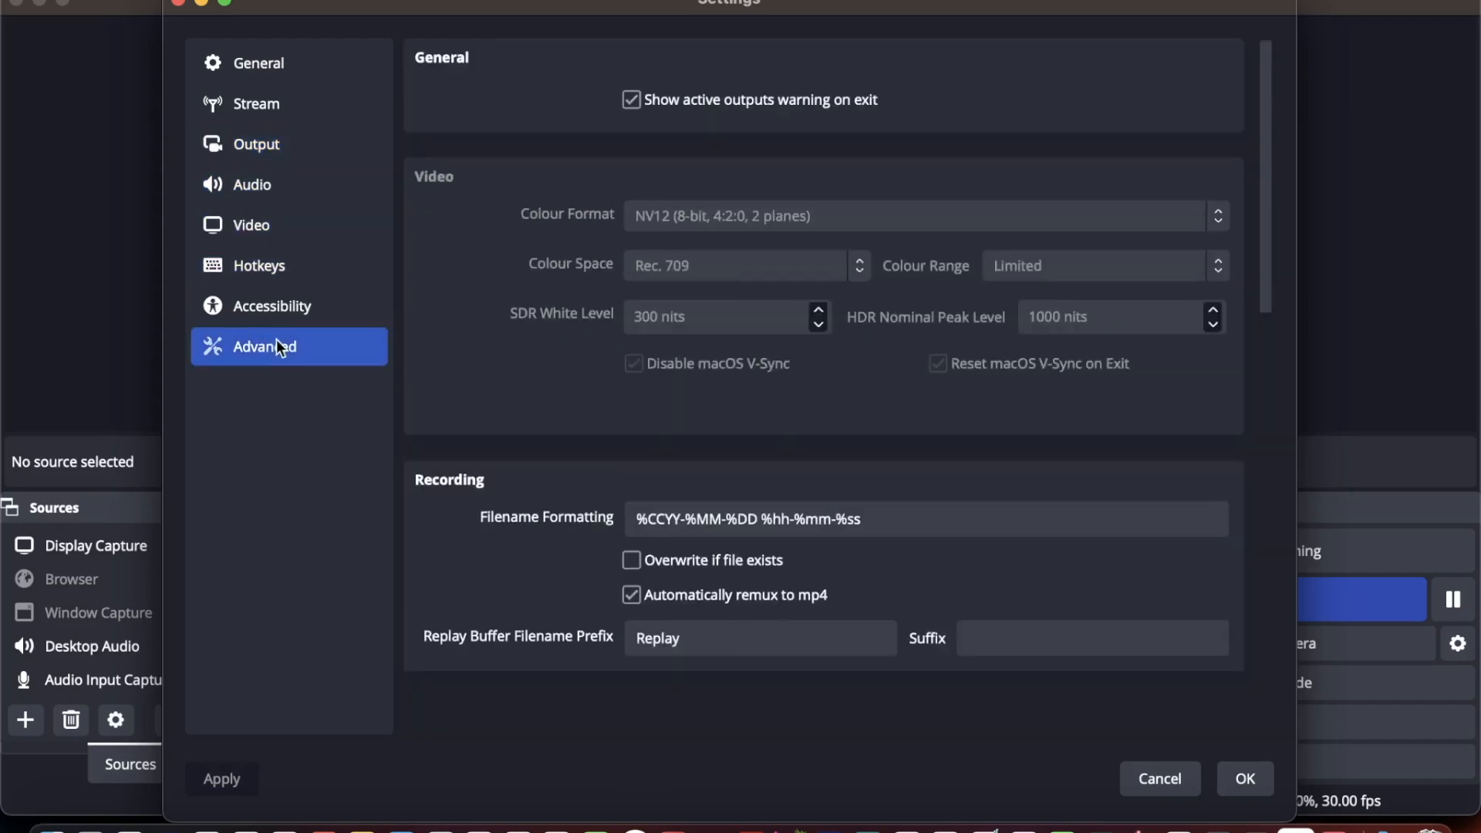
{"action": "scroll", "coordinate": [538, 398], "scroll_direction": "down", "scroll_amount": 8}
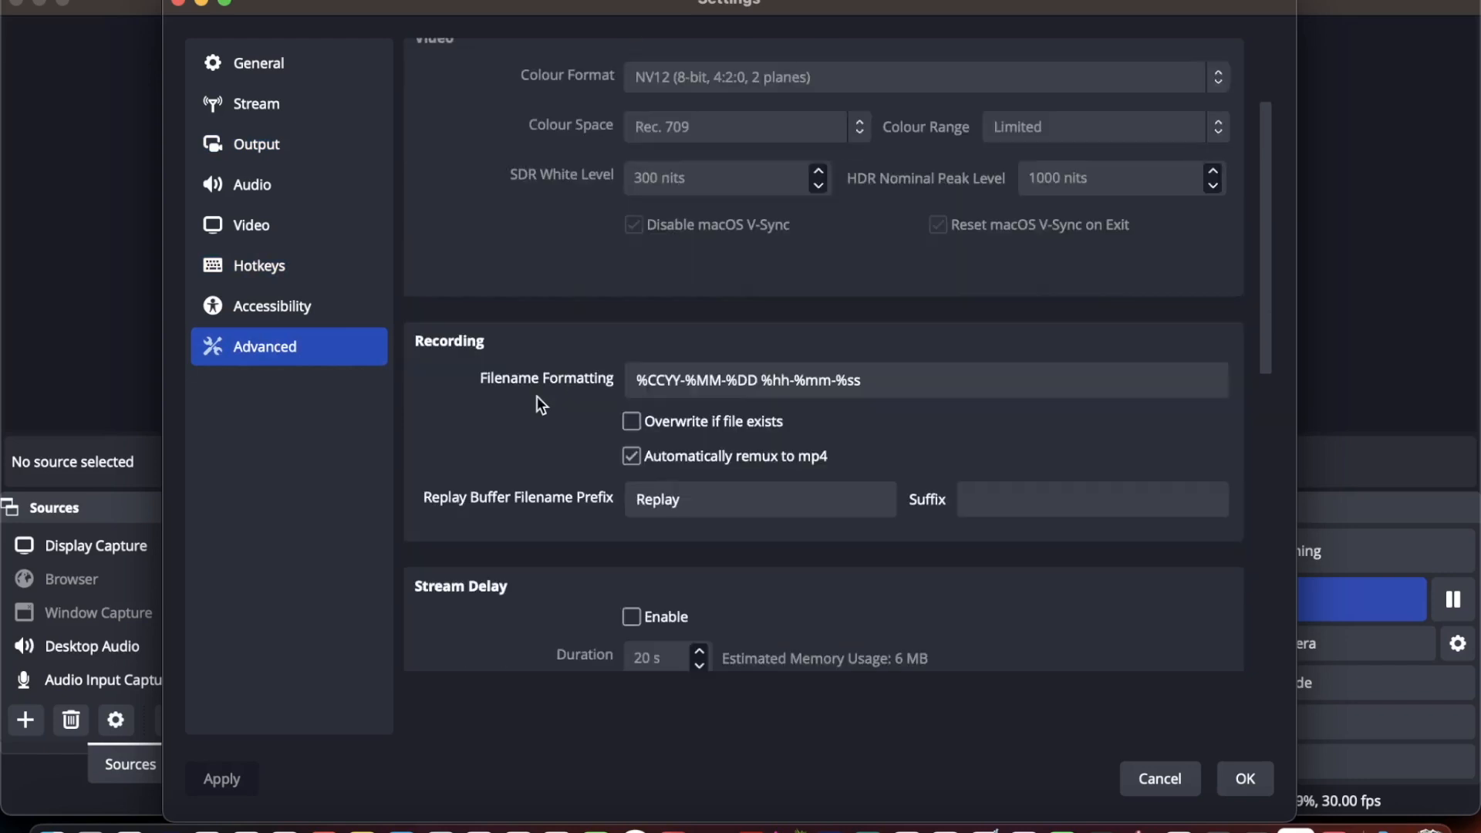
{"action": "scroll", "coordinate": [540, 403], "scroll_direction": "down", "scroll_amount": 3}
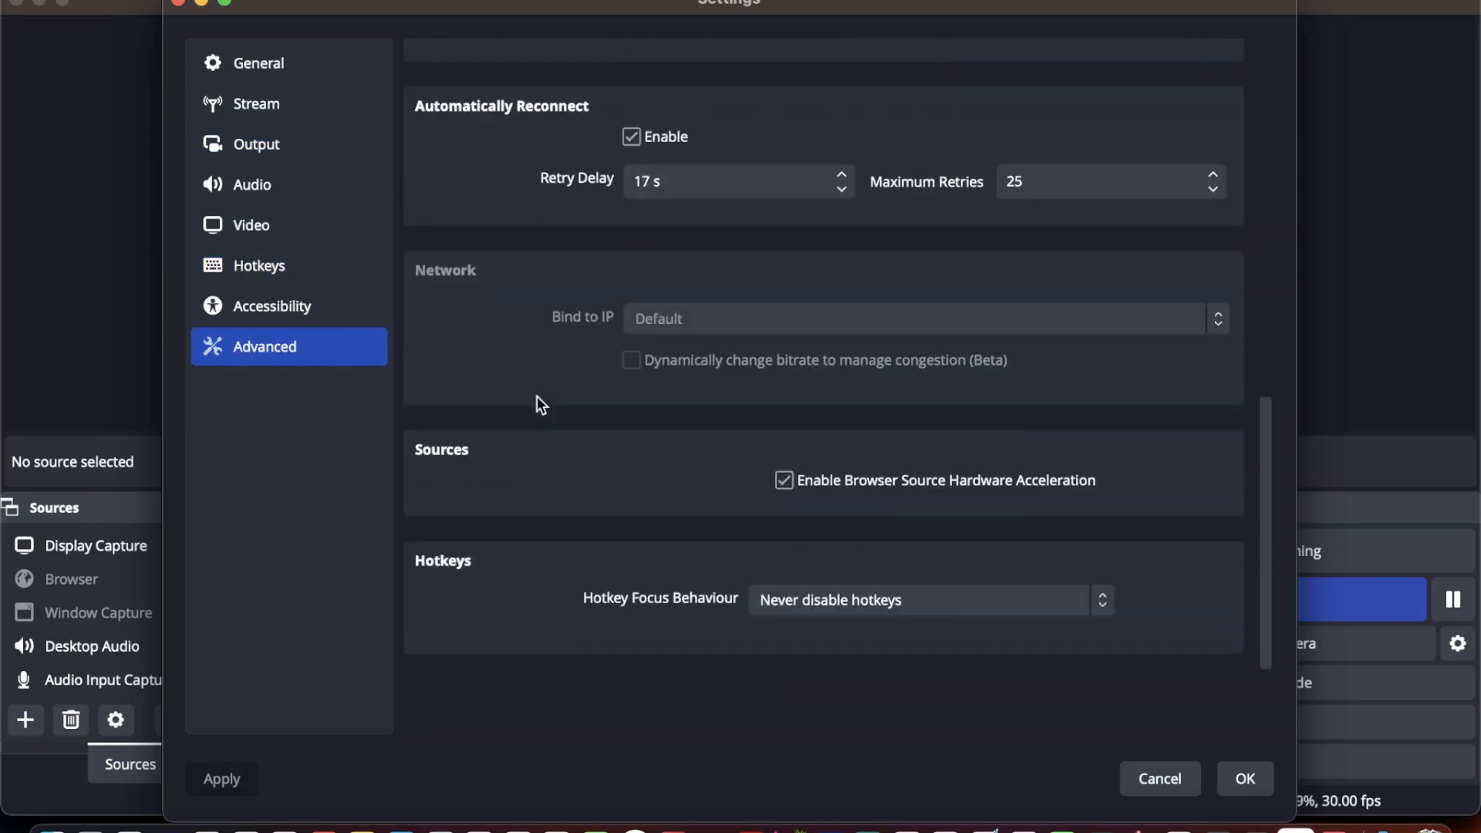
{"action": "scroll", "coordinate": [540, 404], "scroll_direction": "up", "scroll_amount": 10}
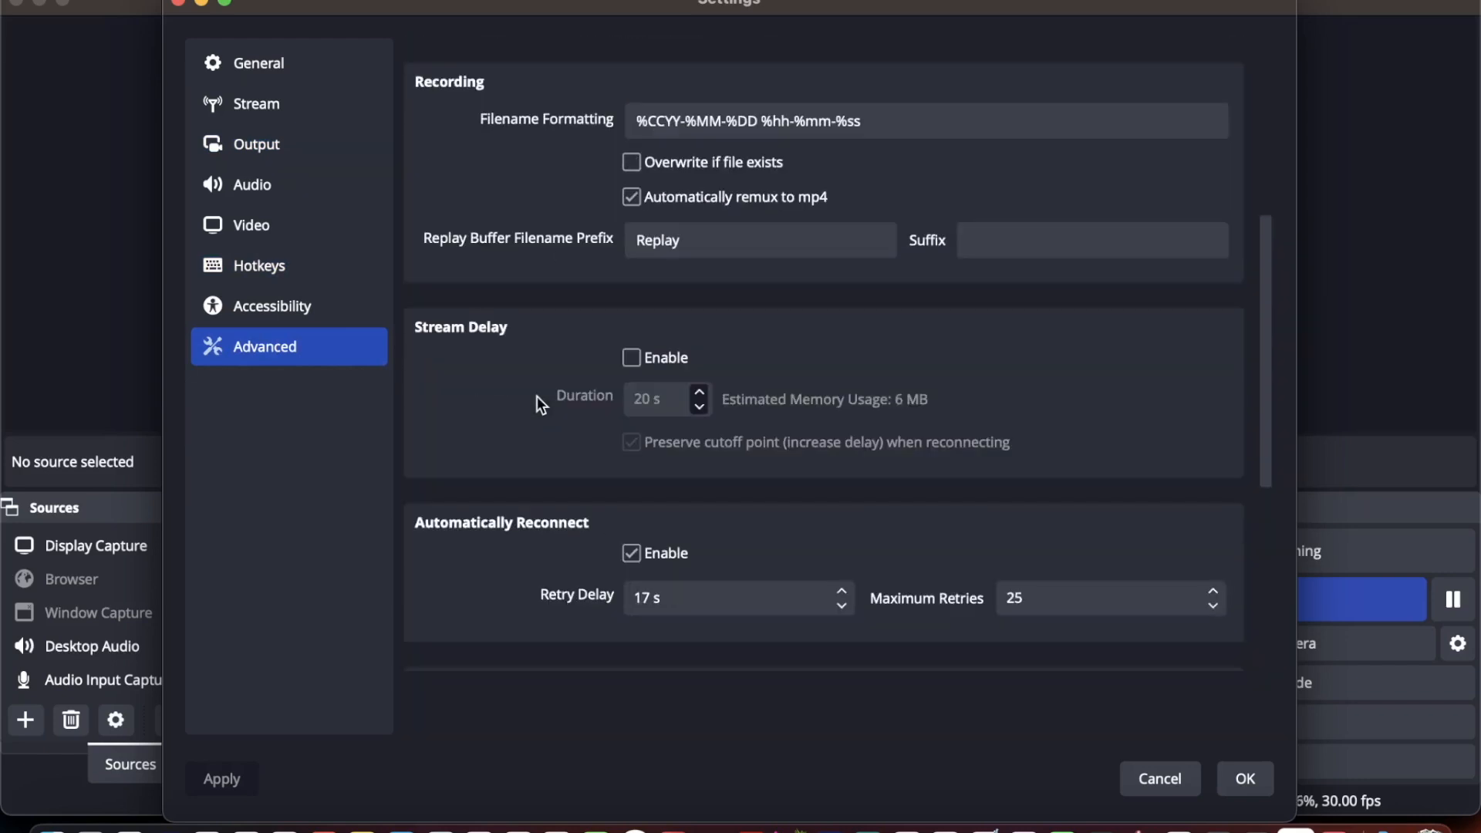
{"action": "scroll", "coordinate": [538, 398], "scroll_direction": "up", "scroll_amount": 7}
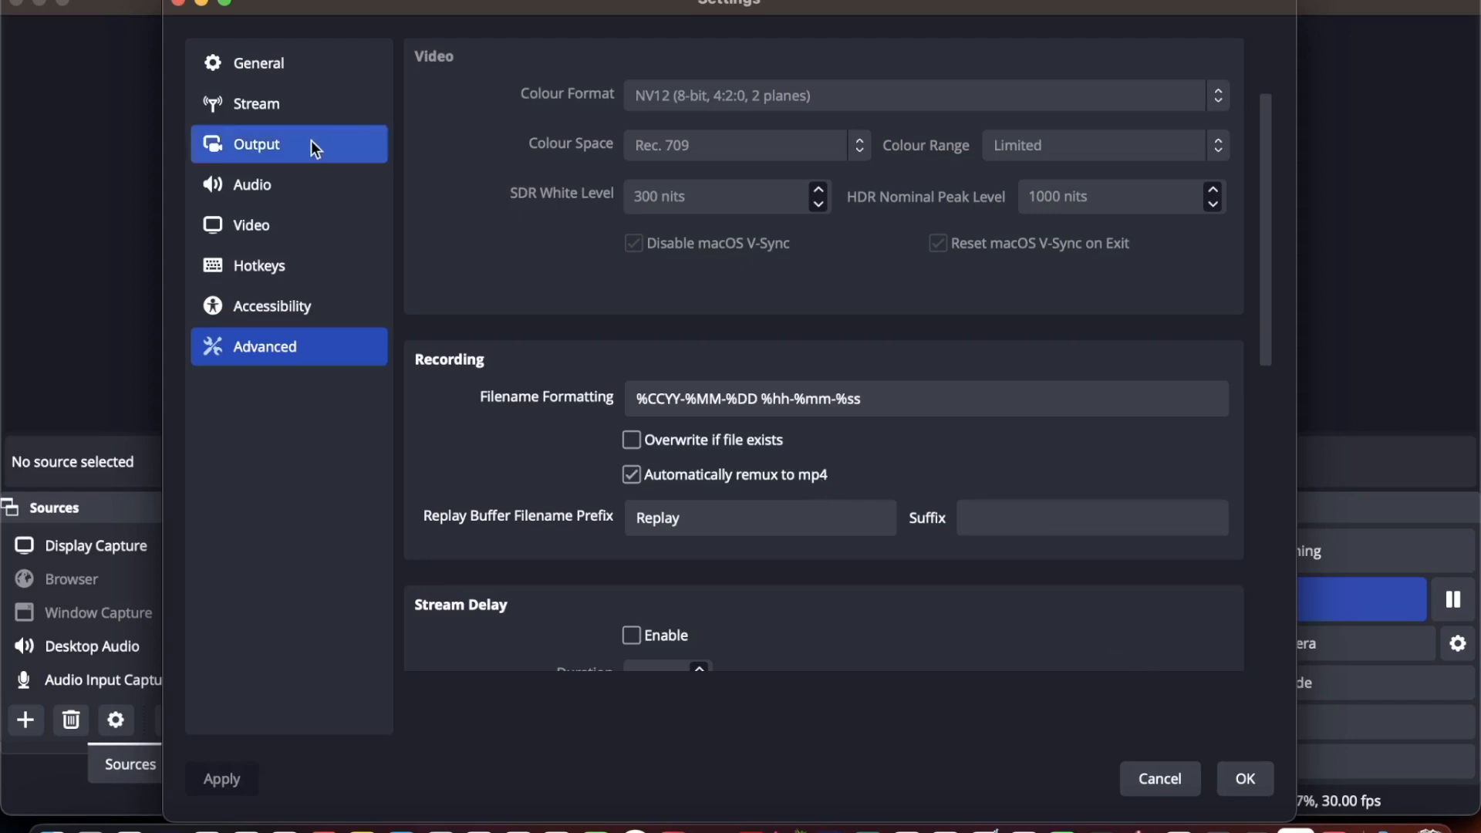
Review the video resolution and FPS settings and the global audio devices, and leave the settings without changing anything
{"action": "left_click", "coordinate": [240, 232]}
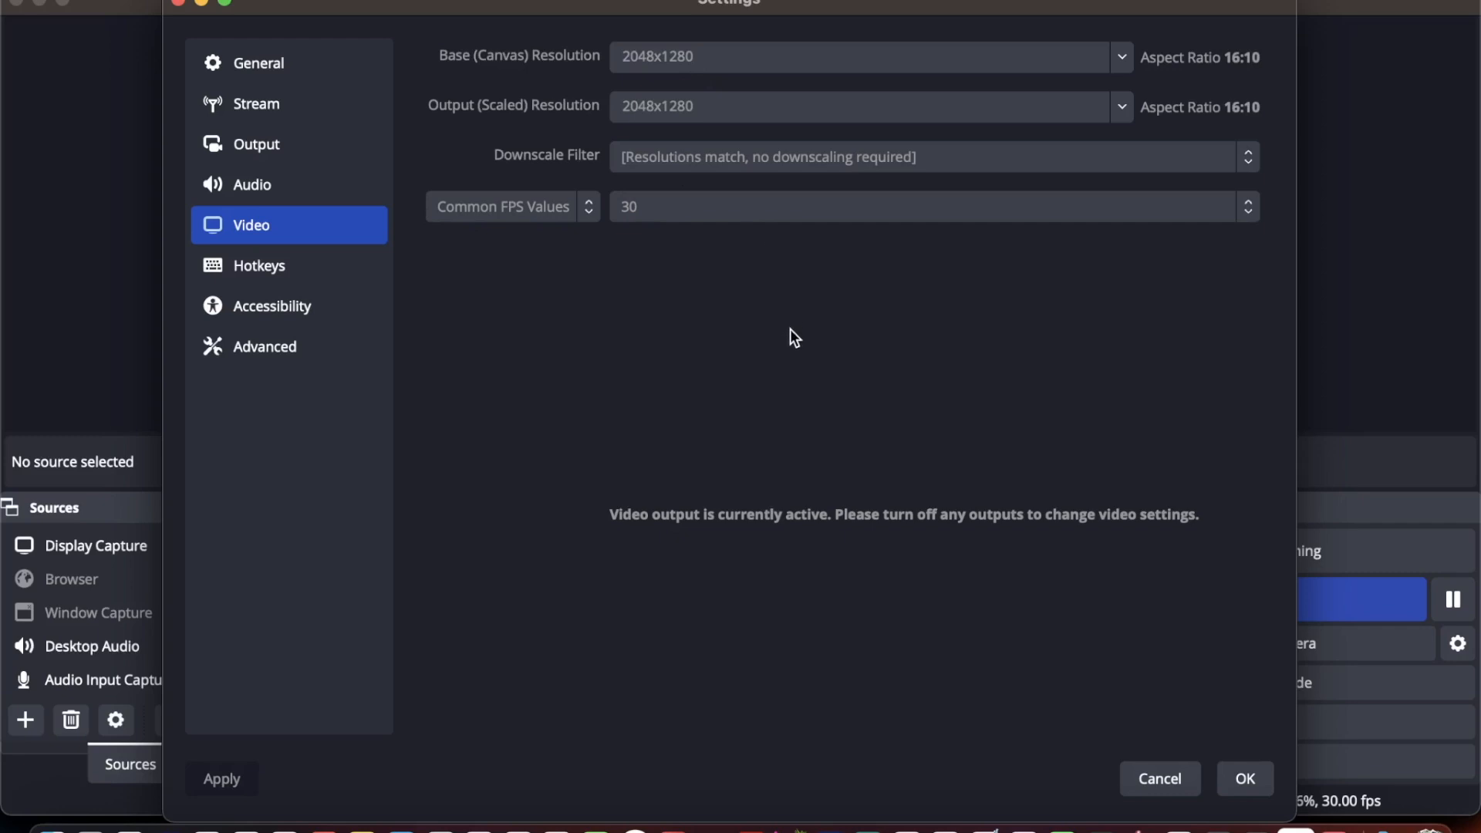
{"action": "left_click", "coordinate": [276, 169]}
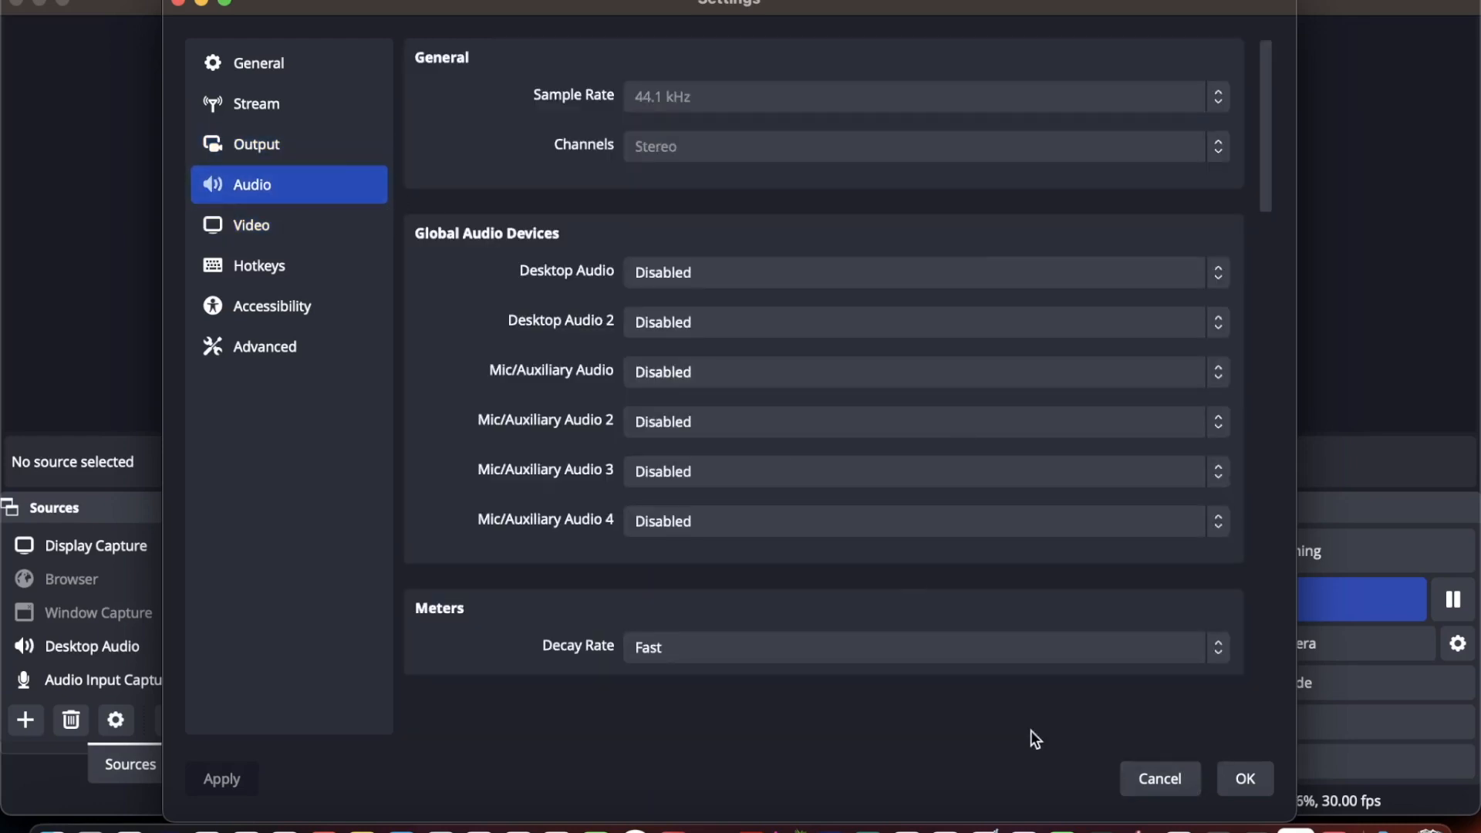
{"action": "left_click", "coordinate": [1159, 780]}
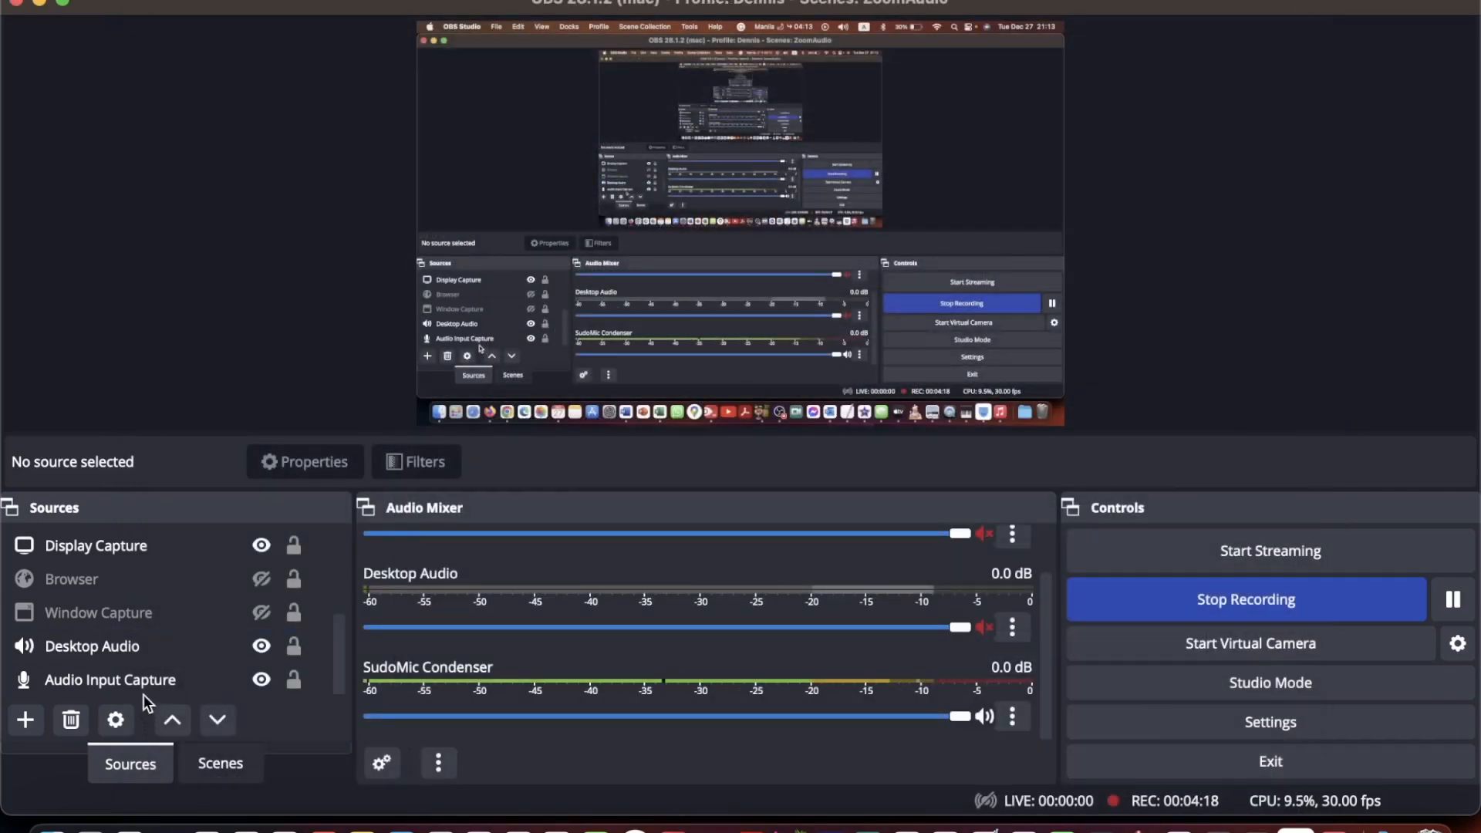
Look through the scene's sources, including Desktop Audio and Display Capture, and check the option for adding another source
{"action": "left_click", "coordinate": [149, 648]}
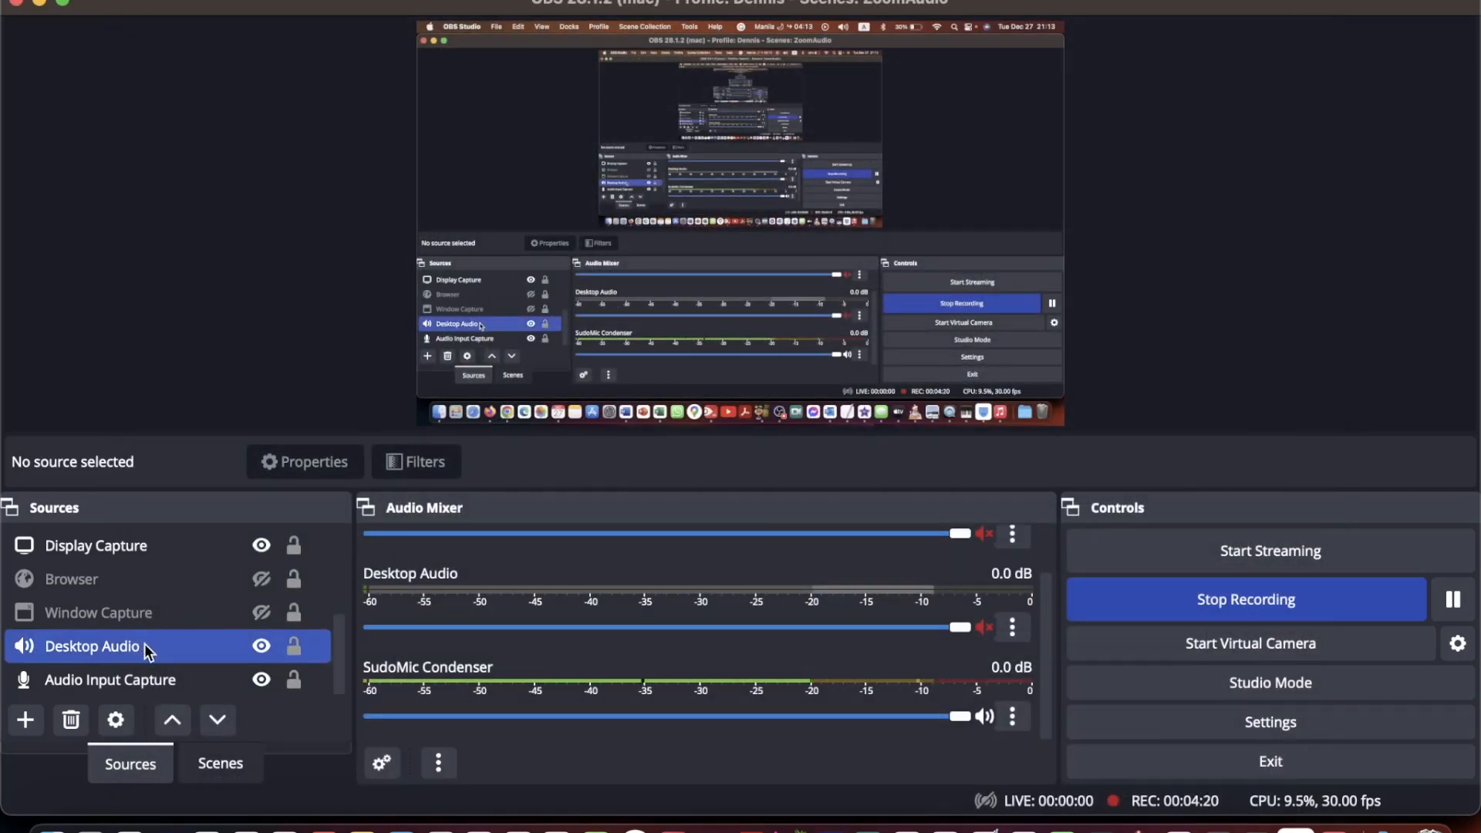
{"action": "scroll", "coordinate": [149, 652], "scroll_direction": "up", "scroll_amount": 5}
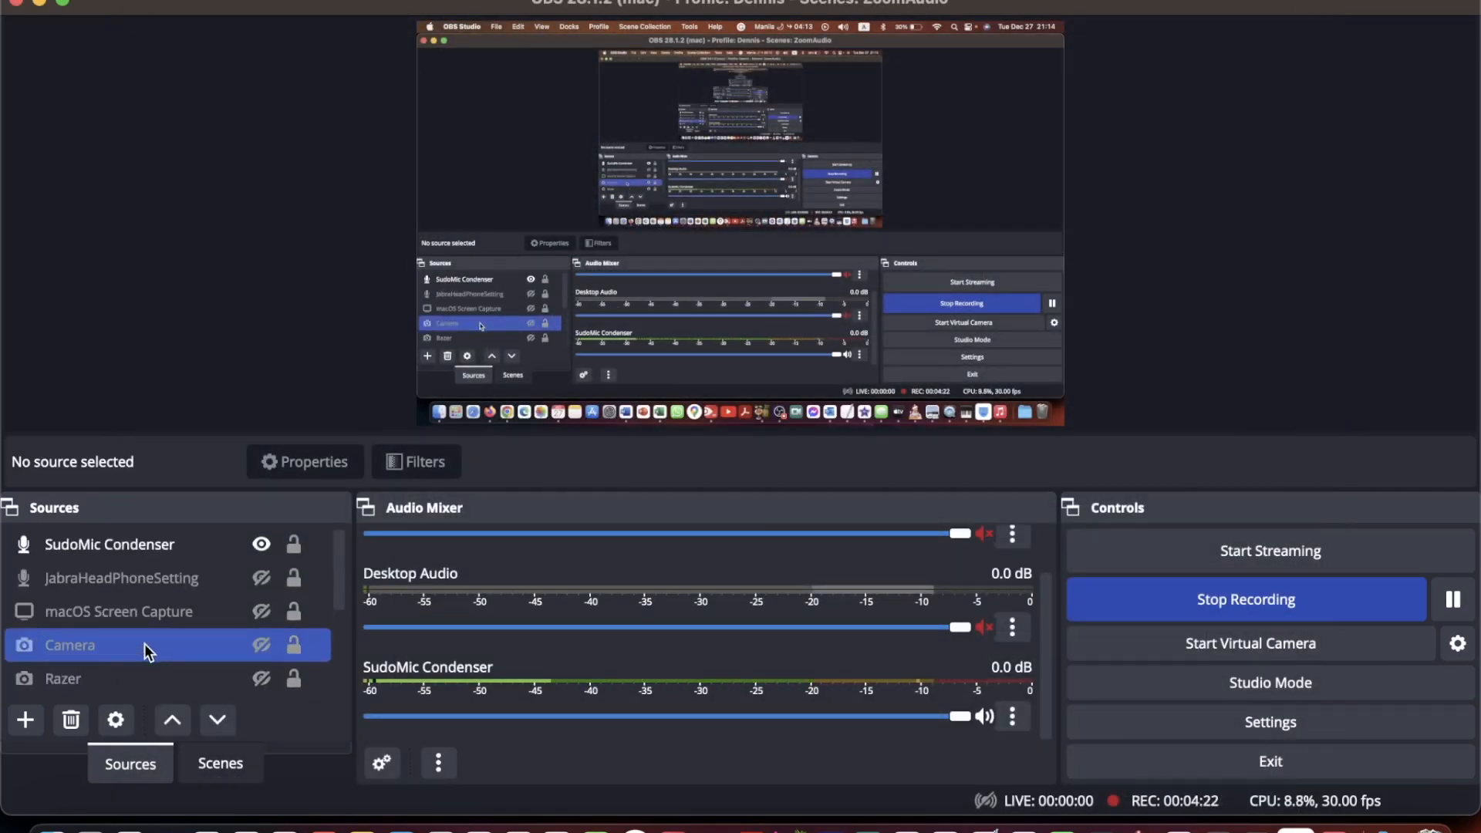
{"action": "scroll", "coordinate": [149, 652], "scroll_direction": "down", "scroll_amount": 5}
{"action": "scroll", "coordinate": [149, 652], "scroll_direction": "up", "scroll_amount": 3}
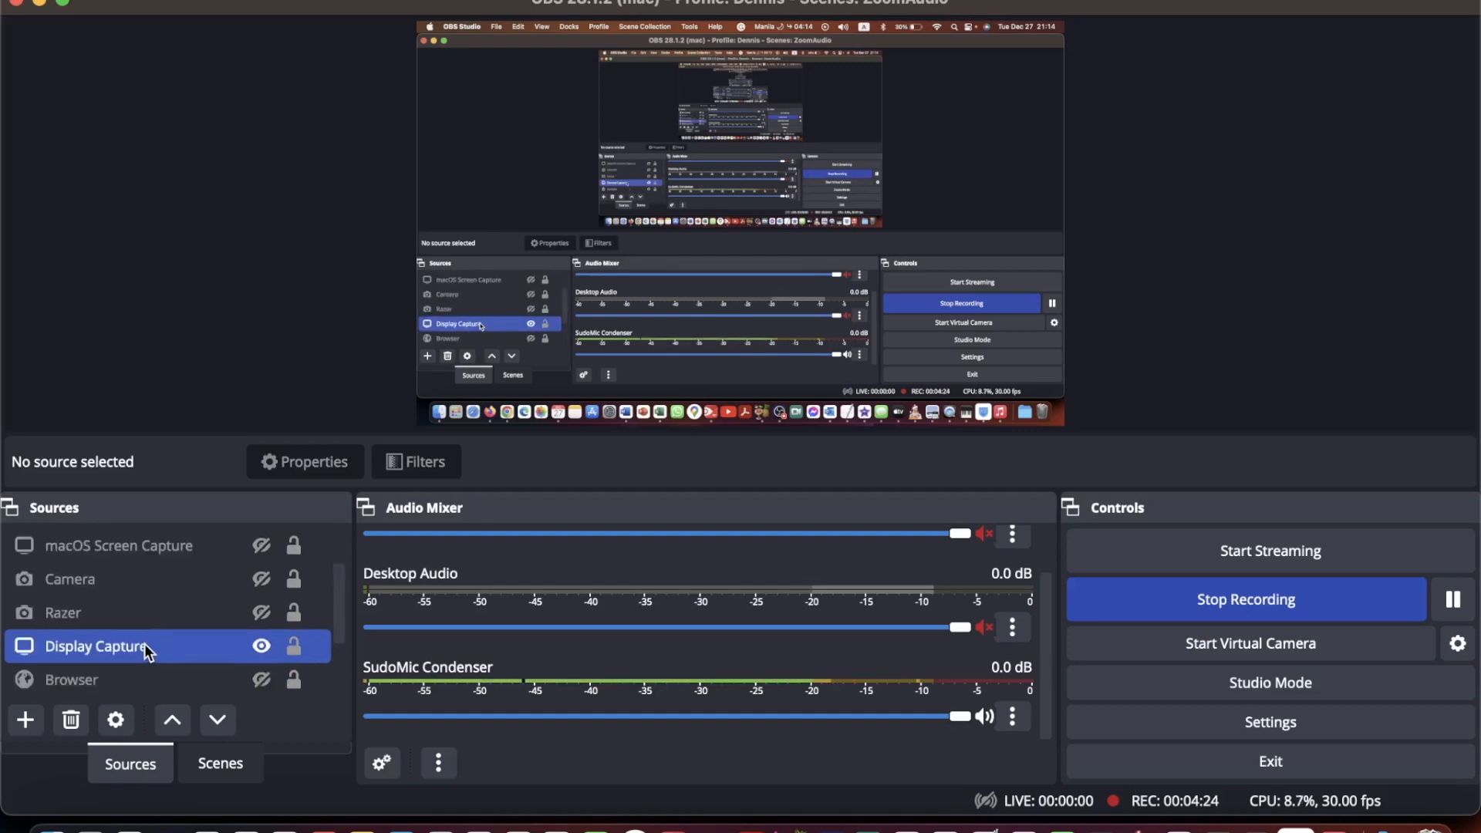
{"action": "scroll", "coordinate": [149, 652], "scroll_direction": "up", "scroll_amount": 2}
{"action": "scroll", "coordinate": [149, 652], "scroll_direction": "down", "scroll_amount": 5}
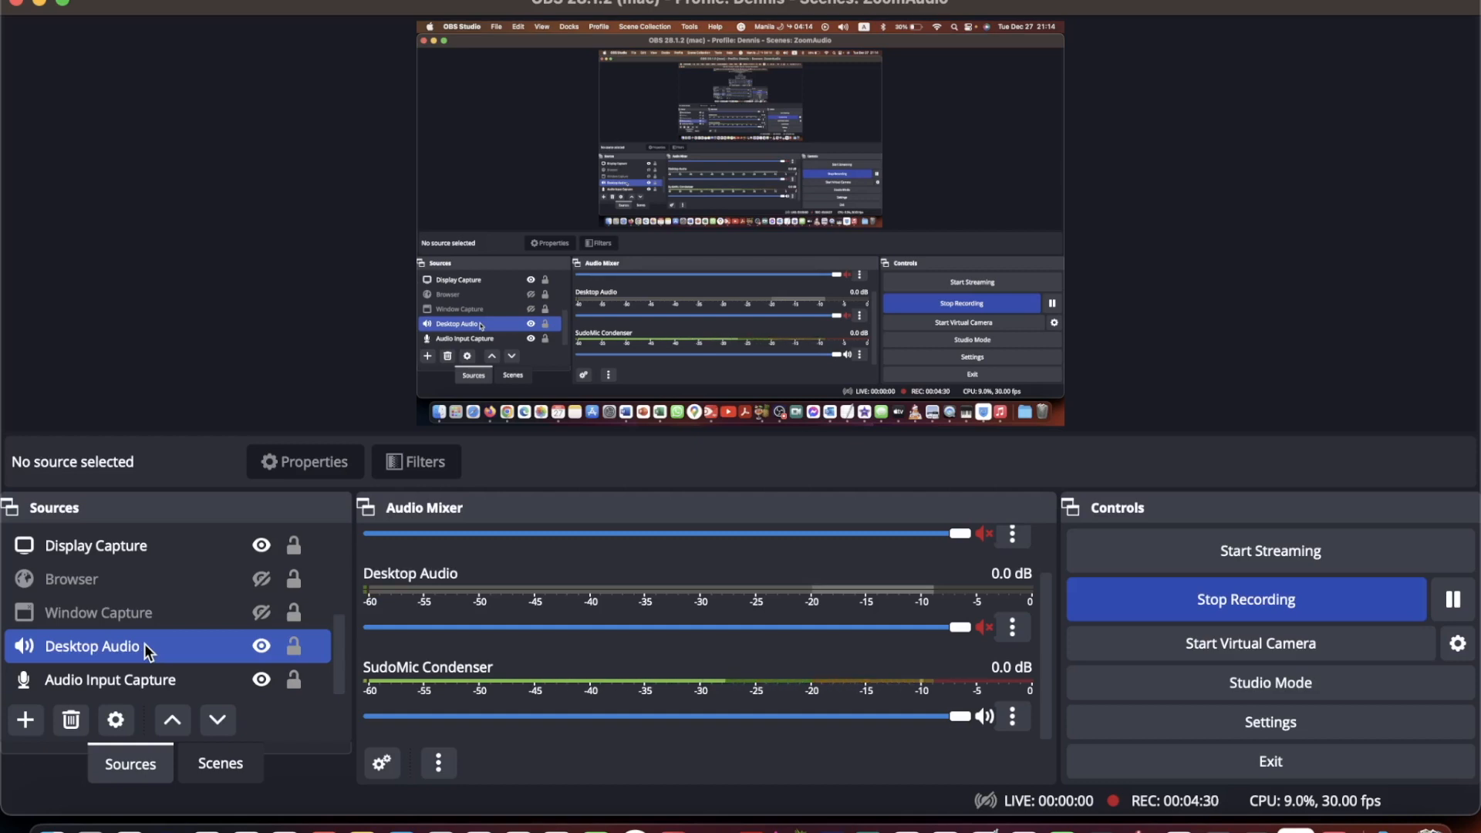
{"action": "left_click", "coordinate": [176, 549]}
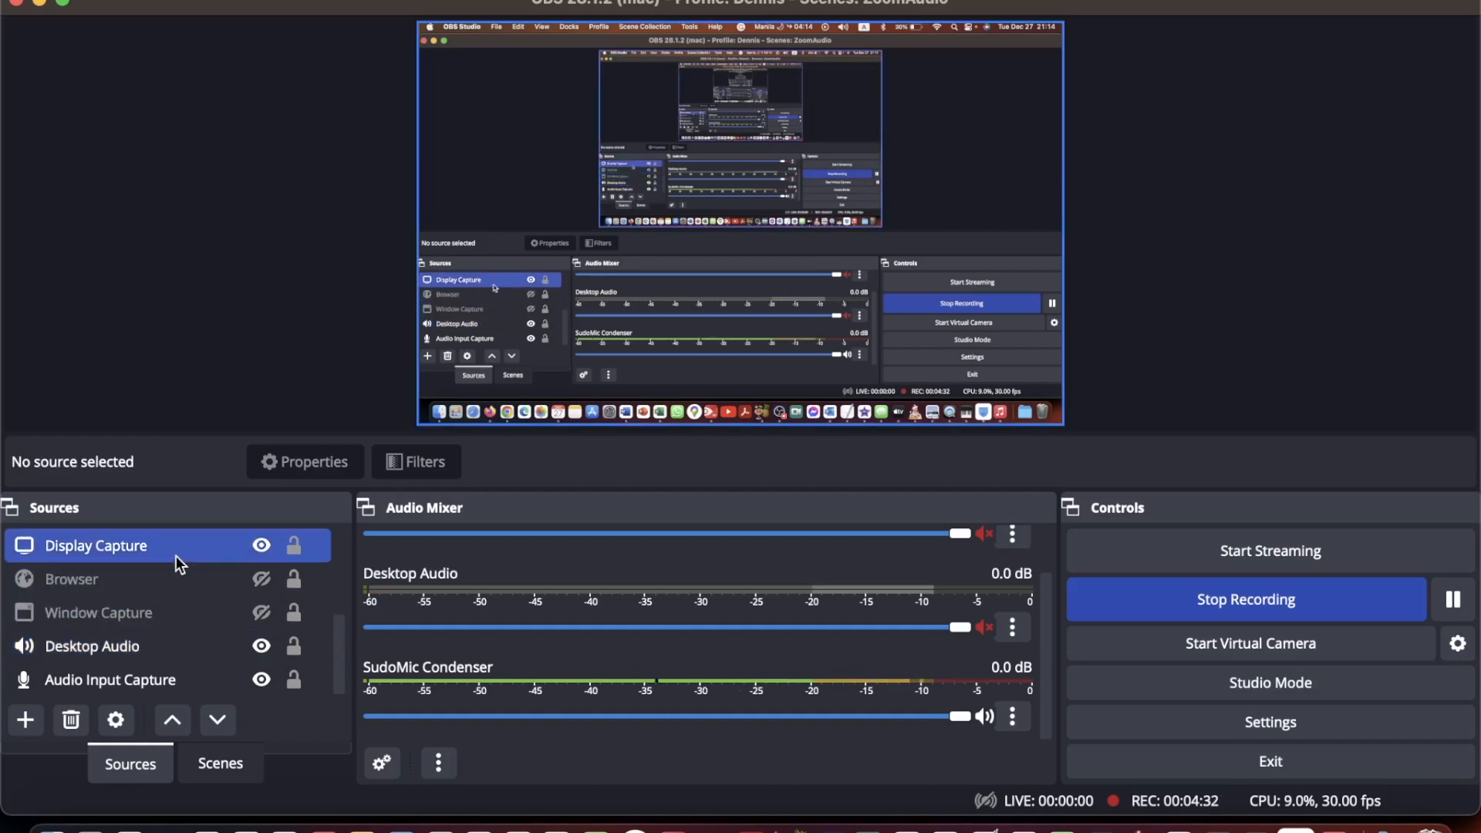
{"action": "left_click", "coordinate": [176, 554]}
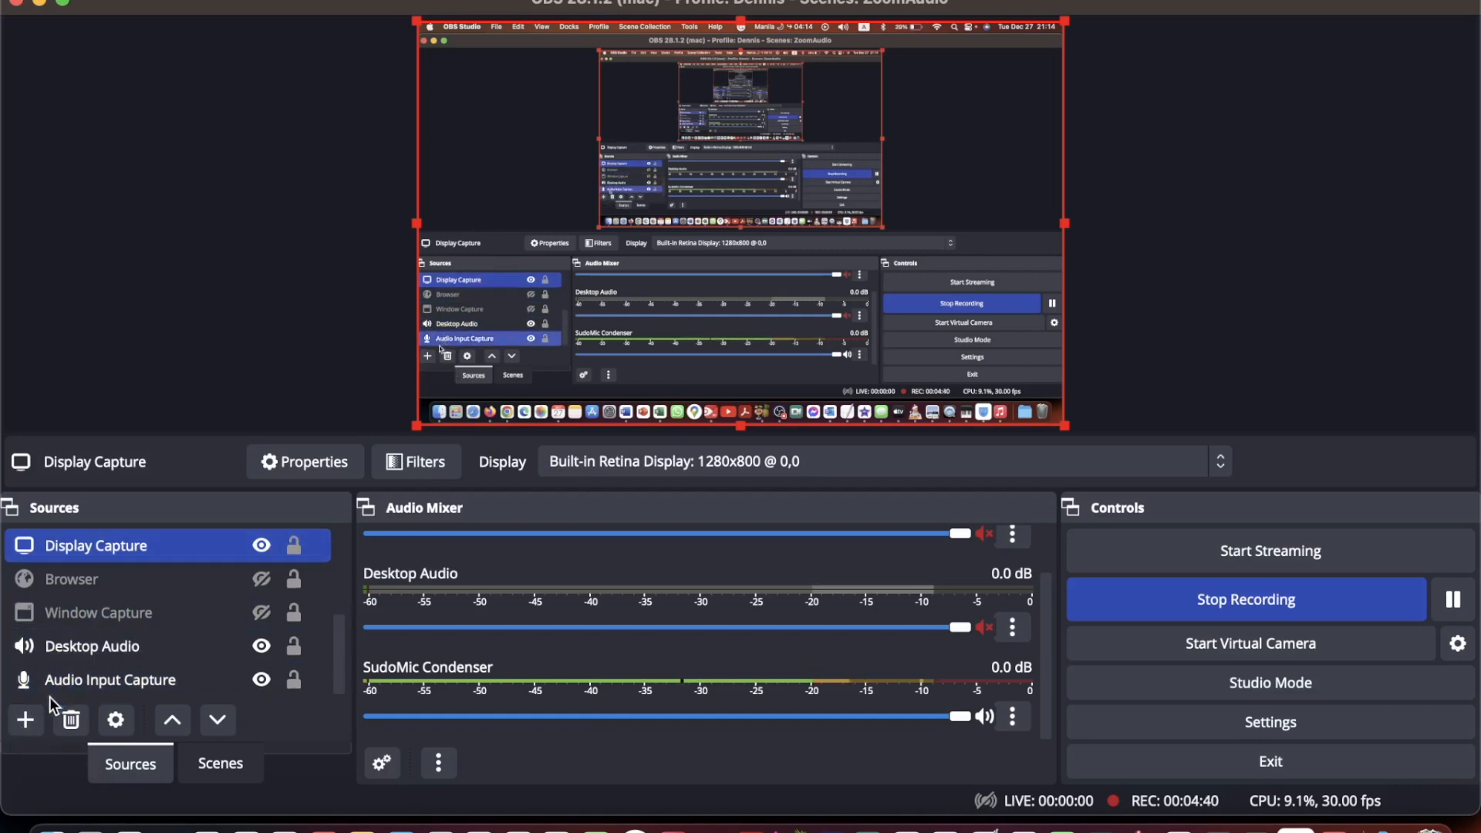
{"action": "left_click", "coordinate": [28, 720]}
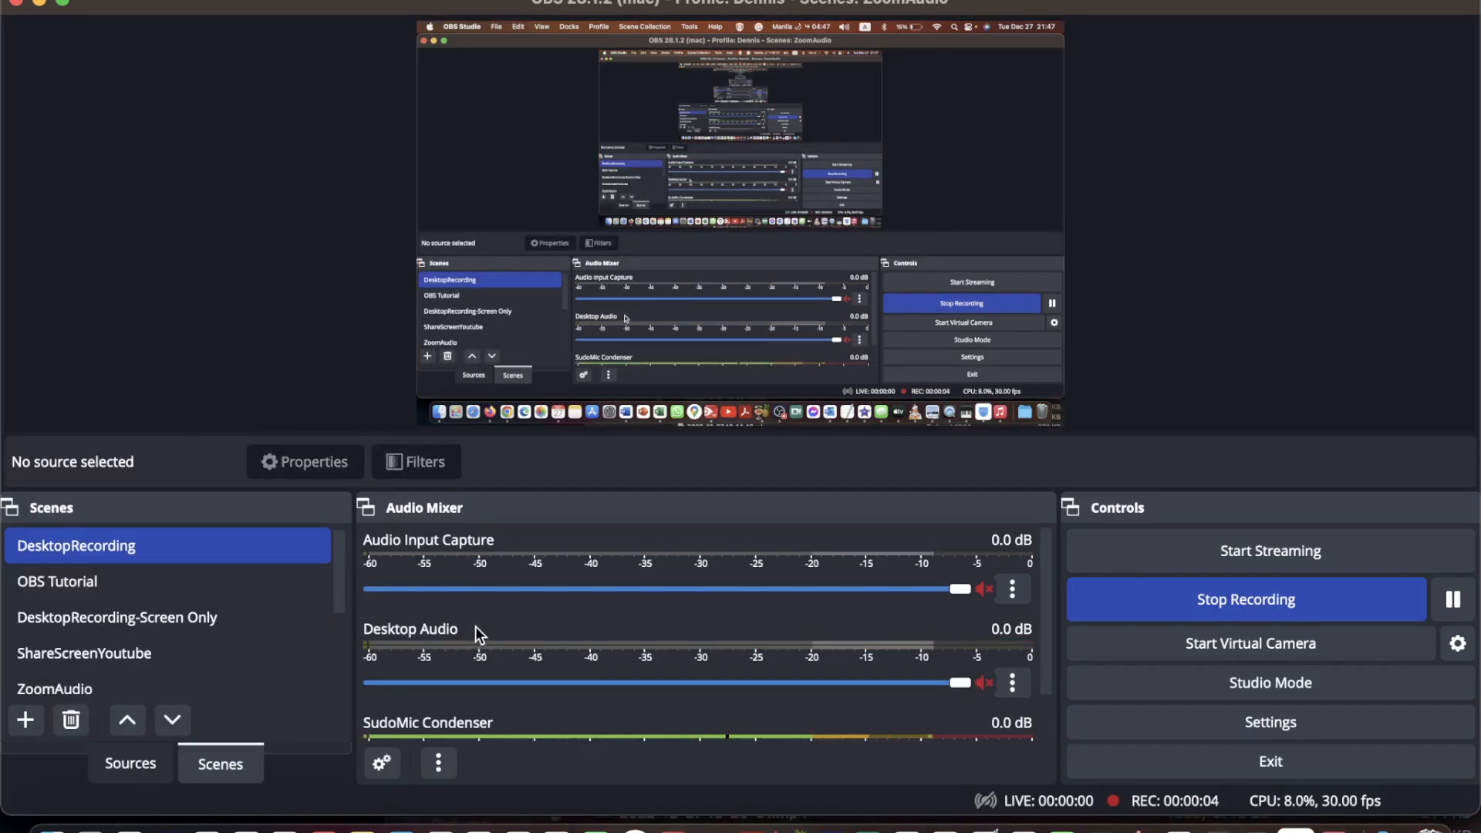
Check which devices are available for the Desktop Audio source in its properties, without changing the selection
{"action": "left_click", "coordinate": [1013, 687]}
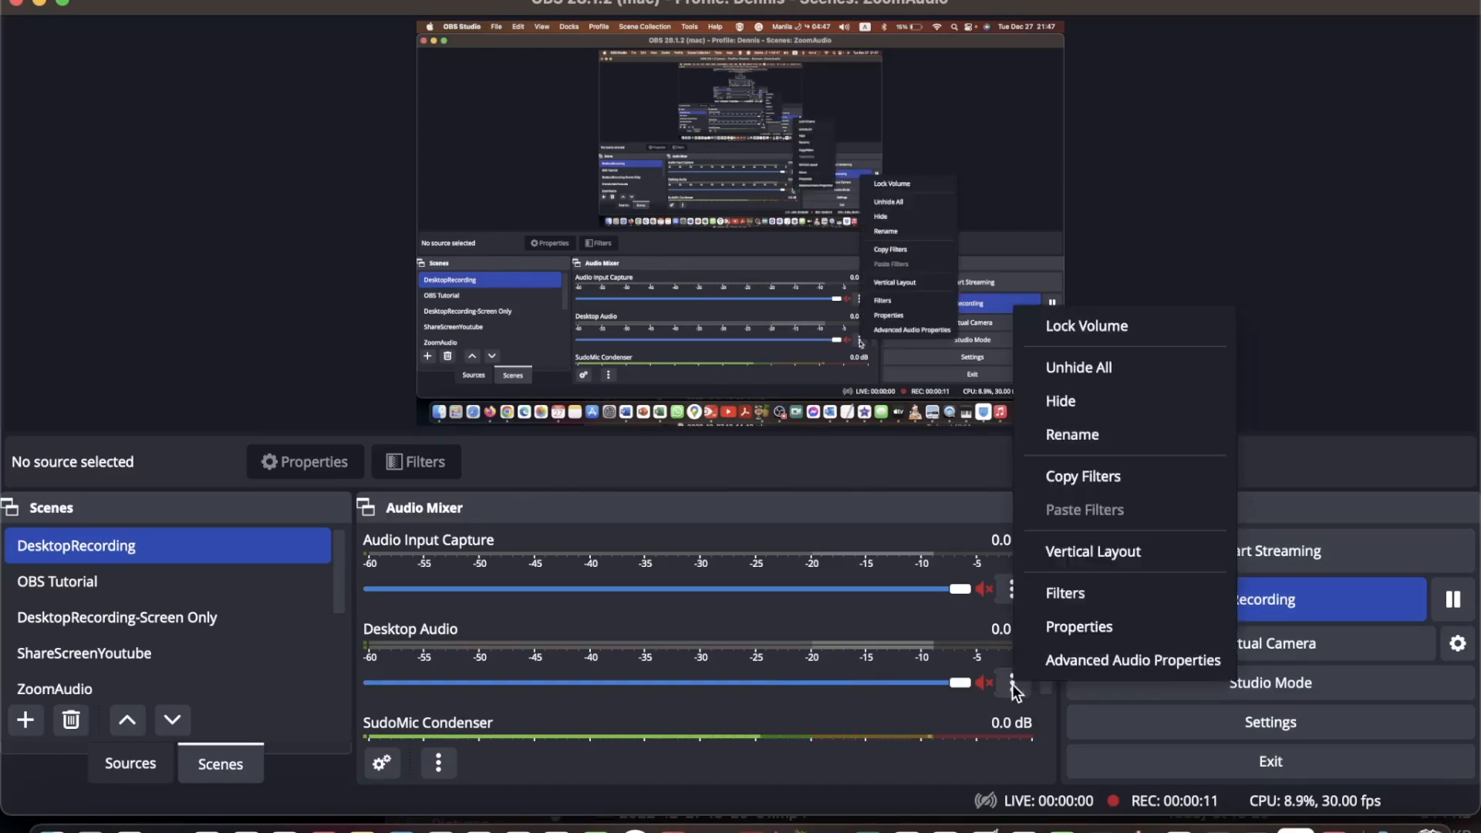
{"action": "left_click", "coordinate": [1074, 629]}
{"action": "left_click", "coordinate": [461, 136]}
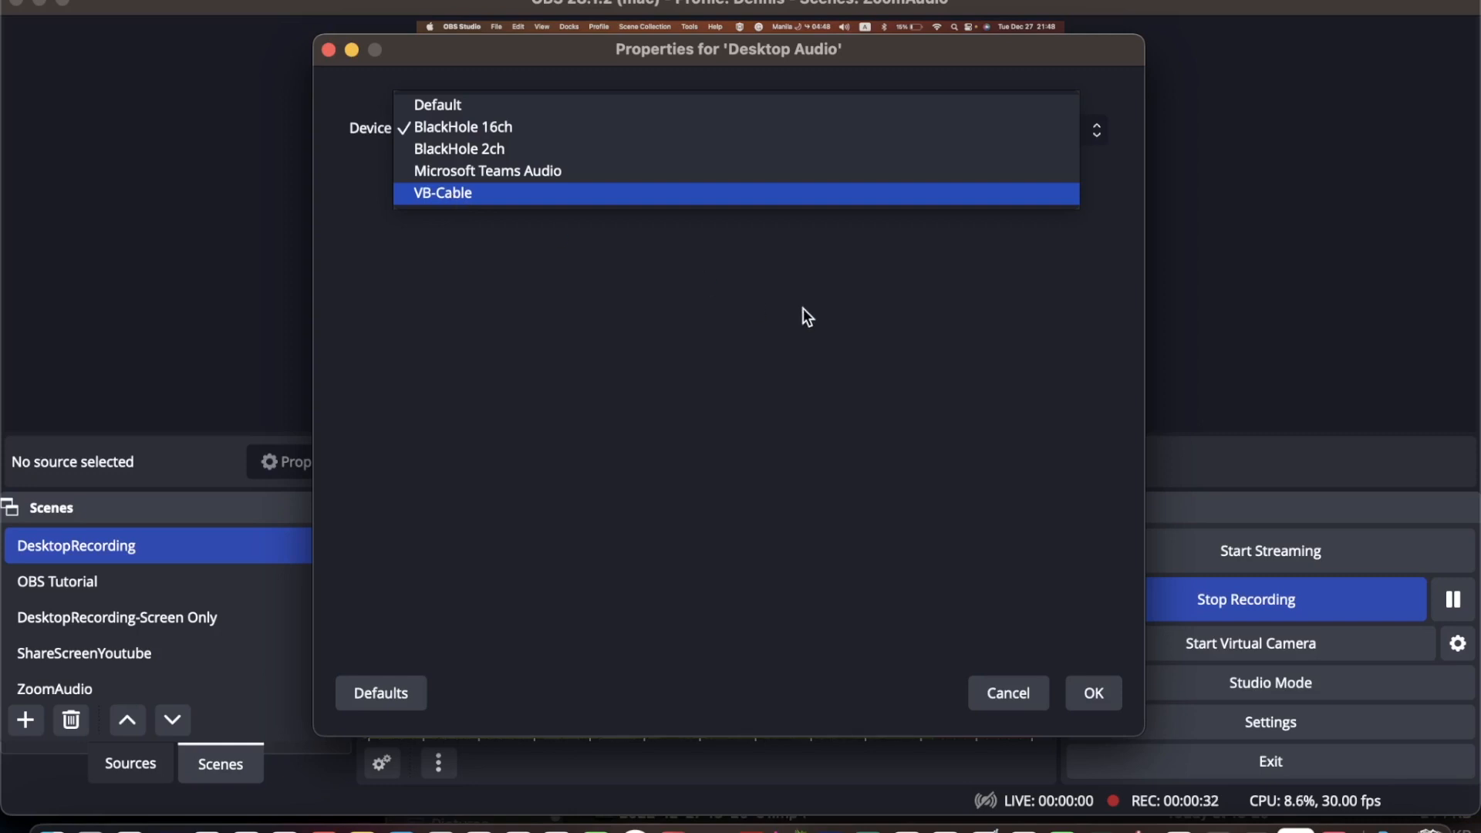
{"action": "key", "text": "Escape"}
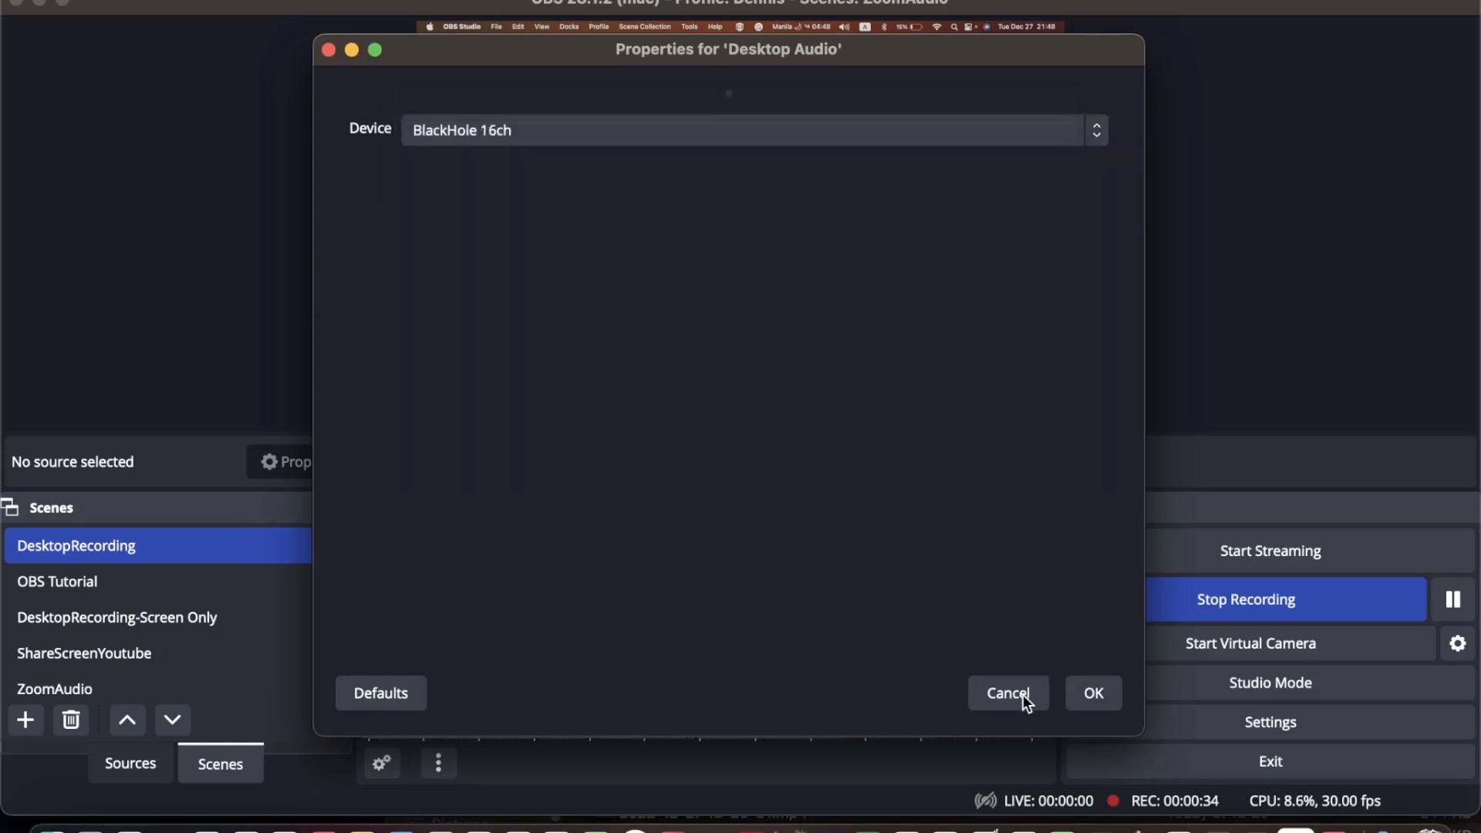
{"action": "left_click", "coordinate": [1023, 695]}
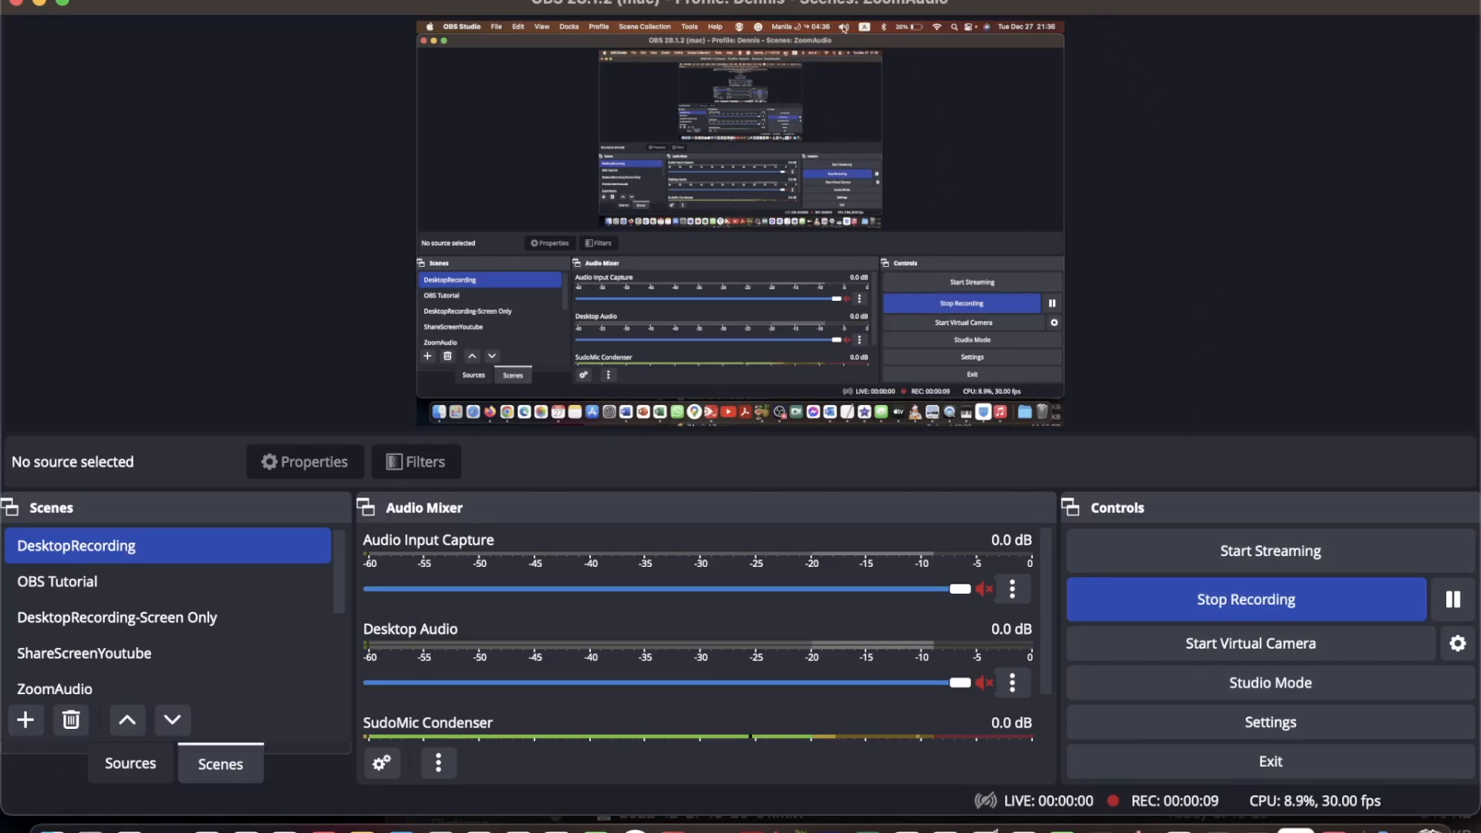
Show the Mac's available sound output devices
{"action": "left_click", "coordinate": [970, 0]}
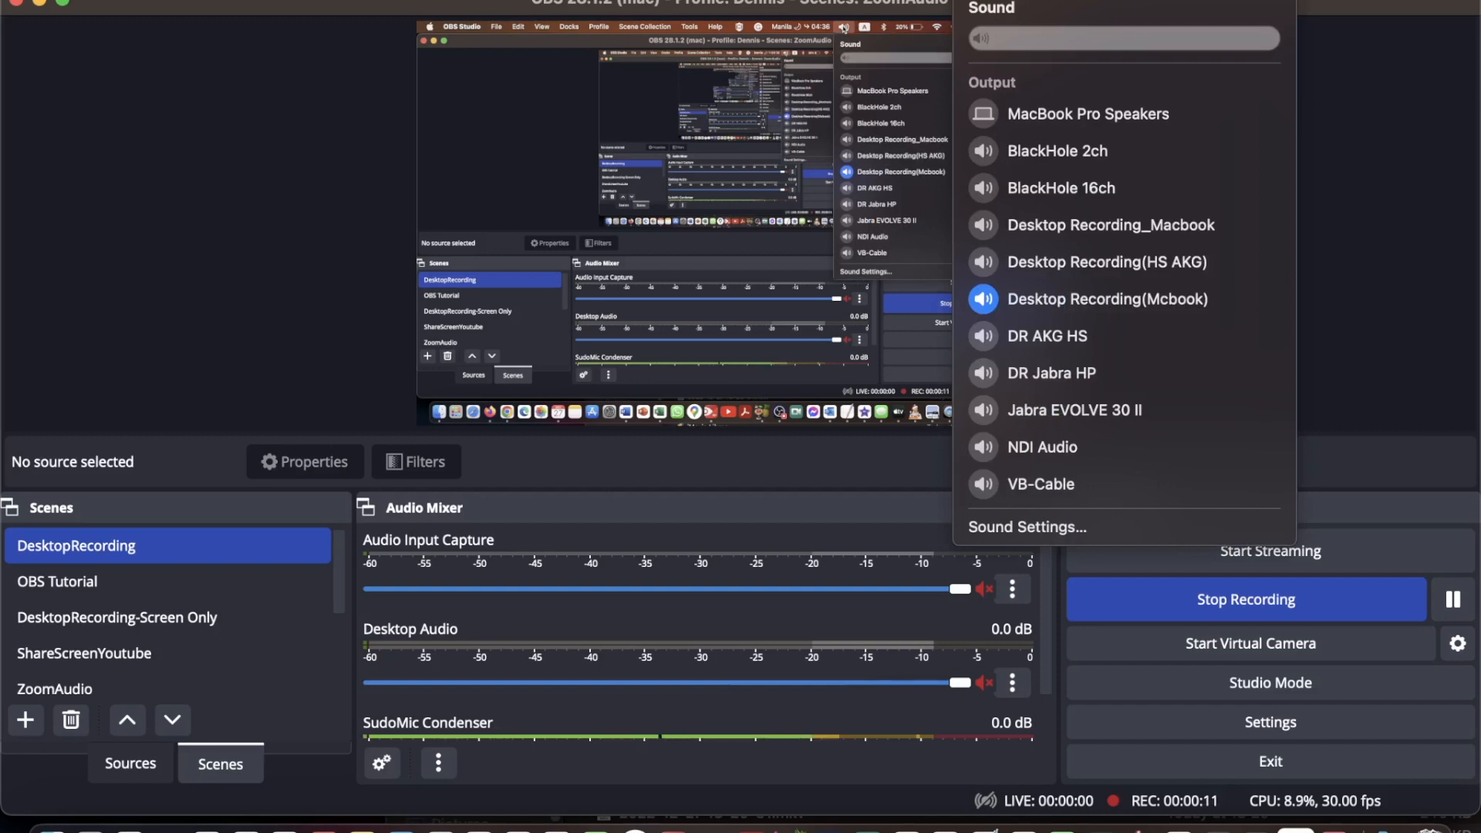